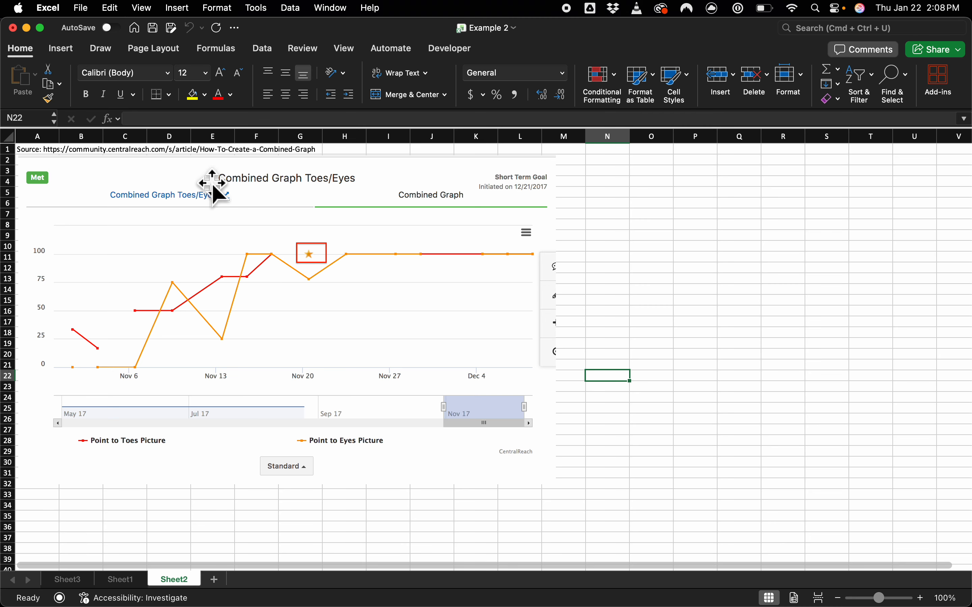
Step: Review the source reference in cell A1 and the Combined Graph Toes/Eyes picture on Sheet2
left_click(57, 151)
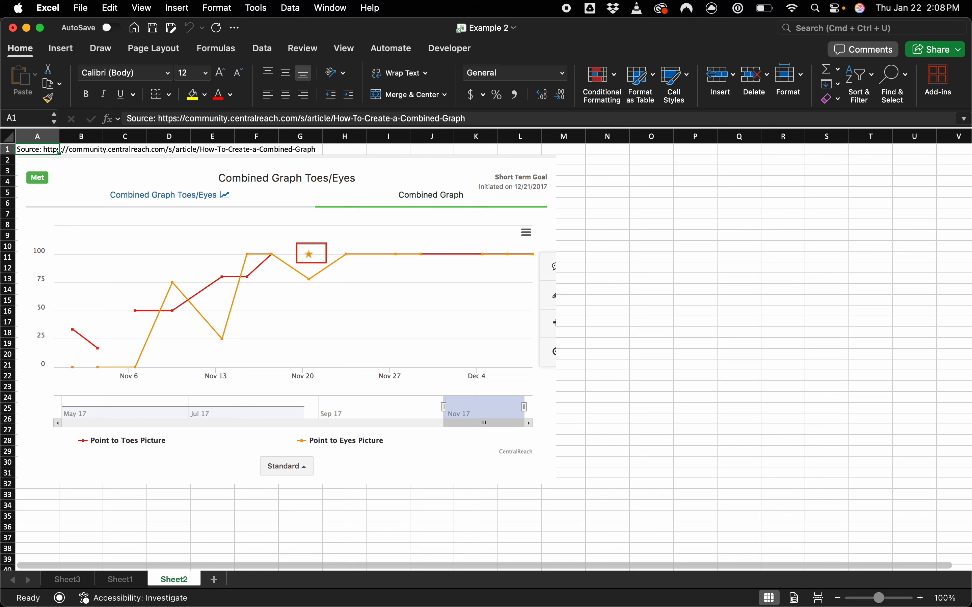
left_click(521, 191)
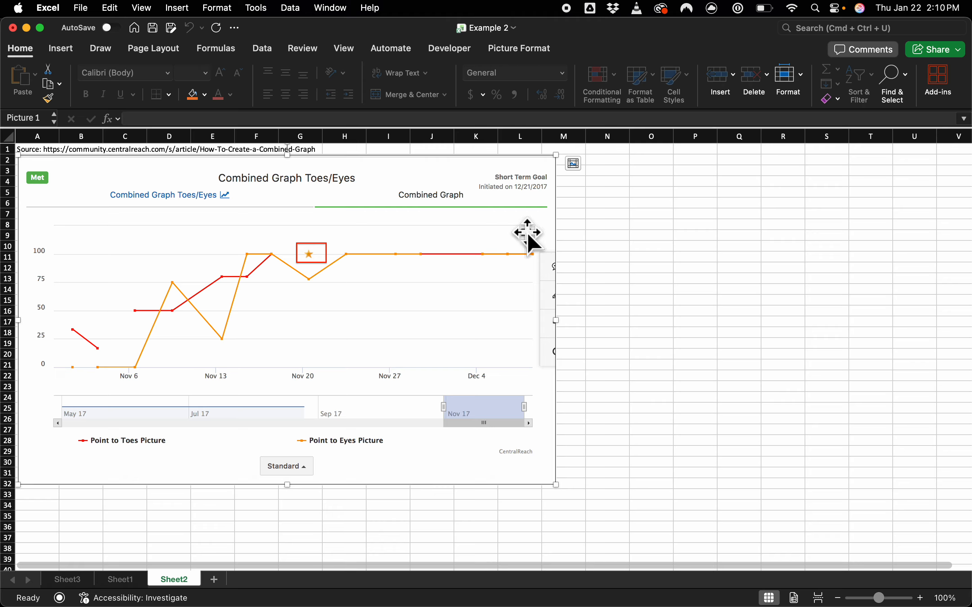
left_click(585, 228)
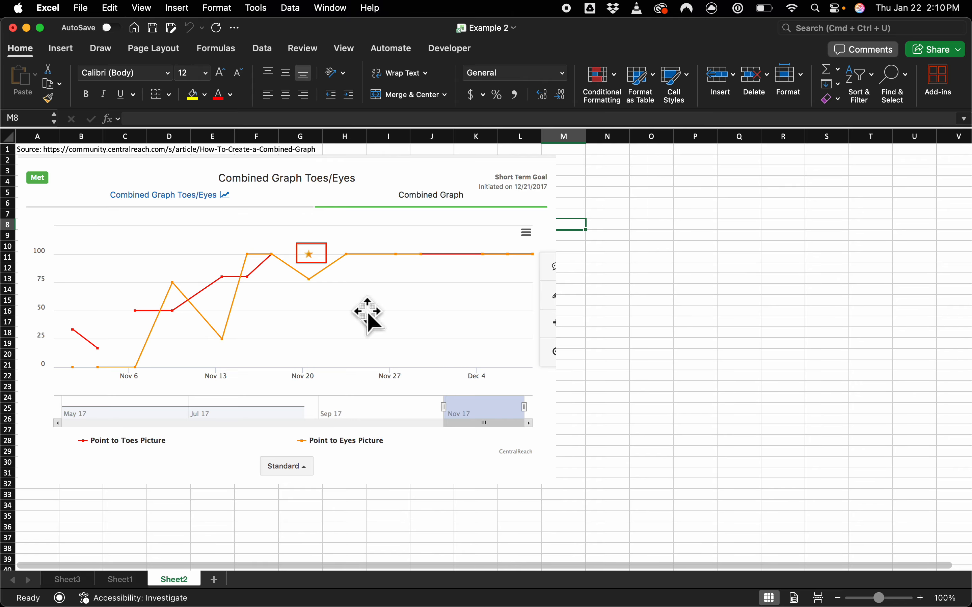
Step: Switch to Sheet1 and look through the entries of the DataValueId column in the raw data
left_click(122, 580)
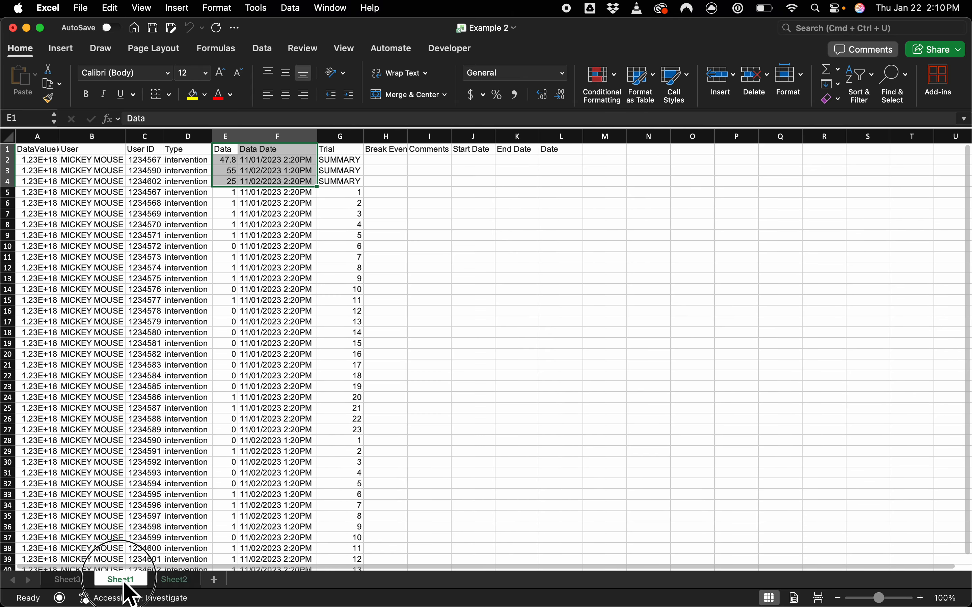
left_click(427, 289)
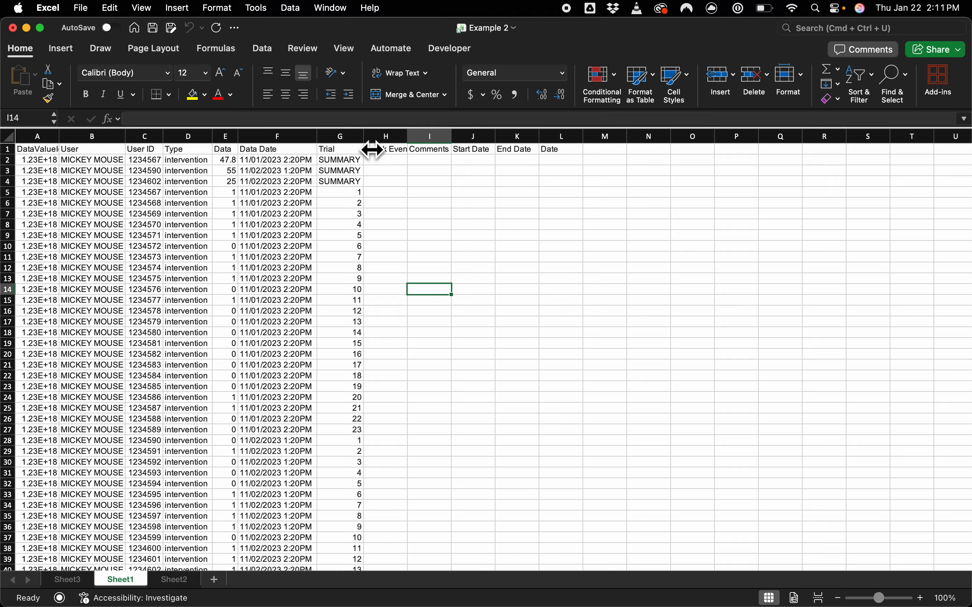
left_click(40, 152)
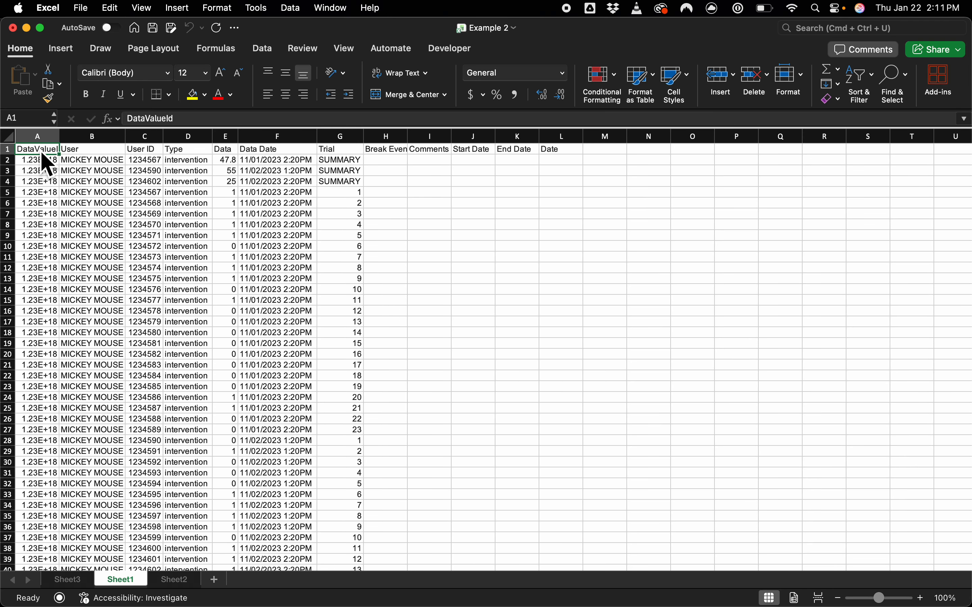
key("Down")
key("Down")
key("Down")
key("Down")
key("Down")
key("Down")
key("Down")
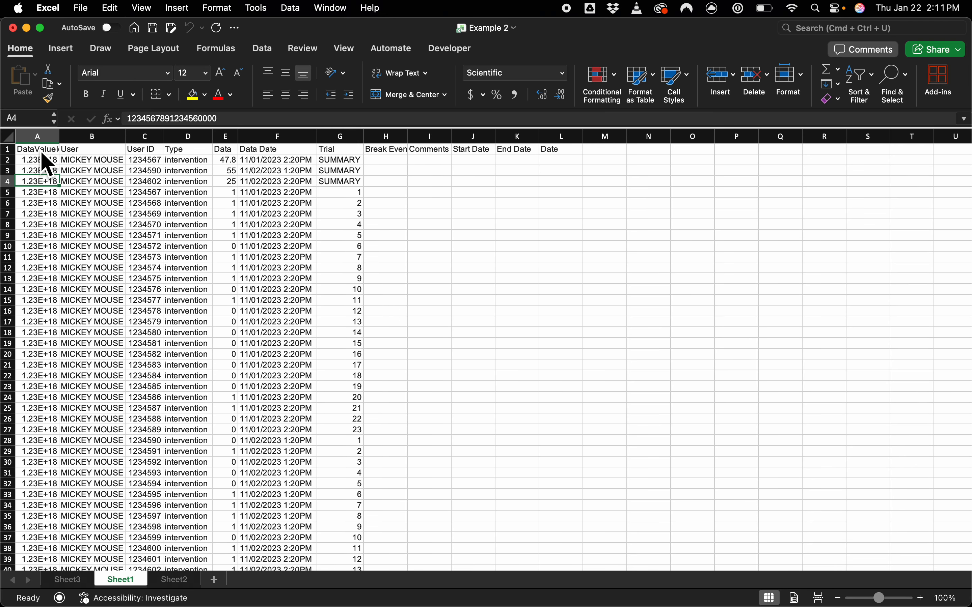
key("Down")
key("Down")
key("Down")
key("Down")
key("Down")
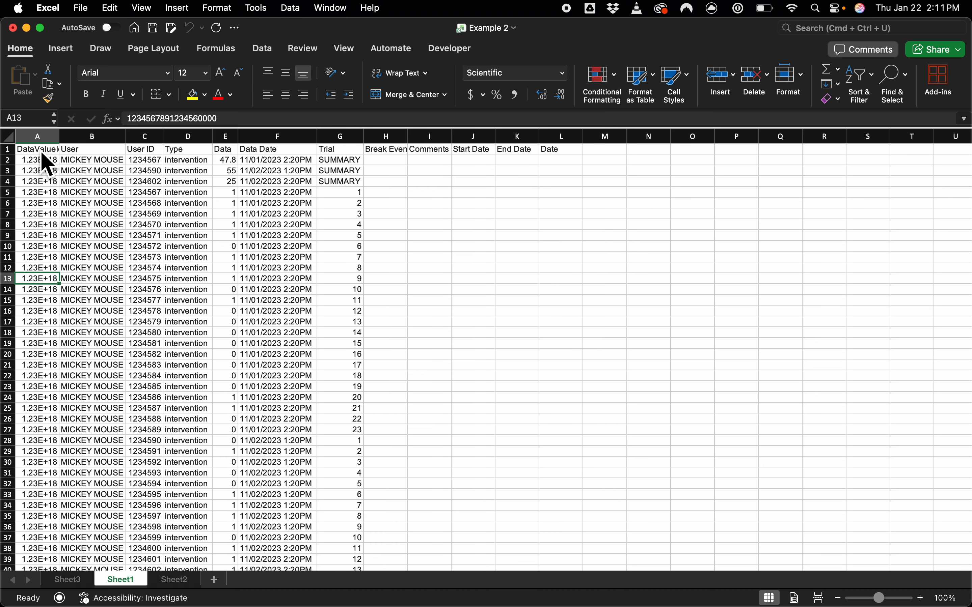
key("Up")
key("Up")
key("Up")
key("Up")
key("Up")
key("Up")
key("Up")
key("Up")
key("Up")
key("Up")
key("Up")
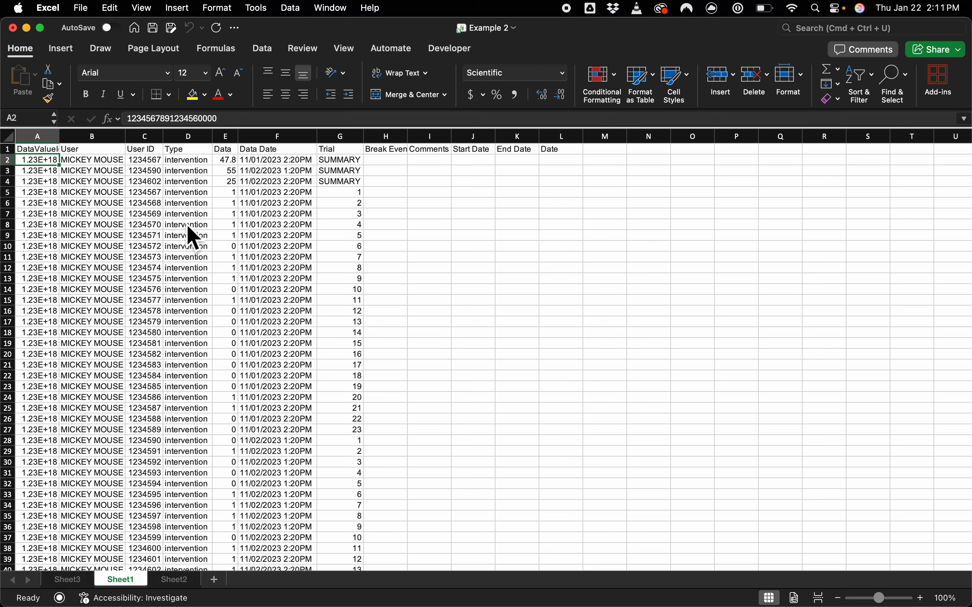
Step: Go through the User, User ID and Type columns of the raw data
key("Right")
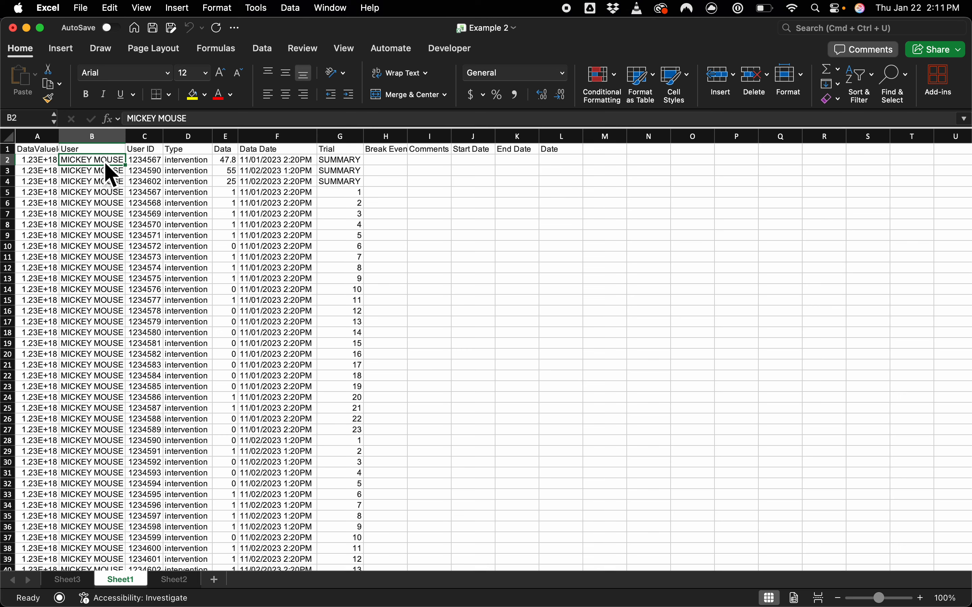
key("Right")
key("Up")
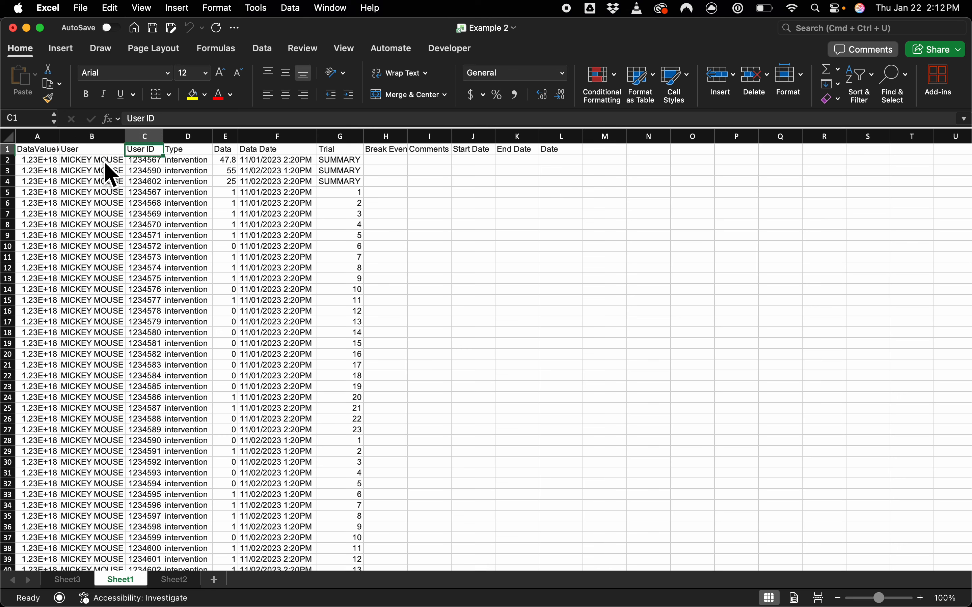
key("Down")
key("Down")
key("Down")
key("Down")
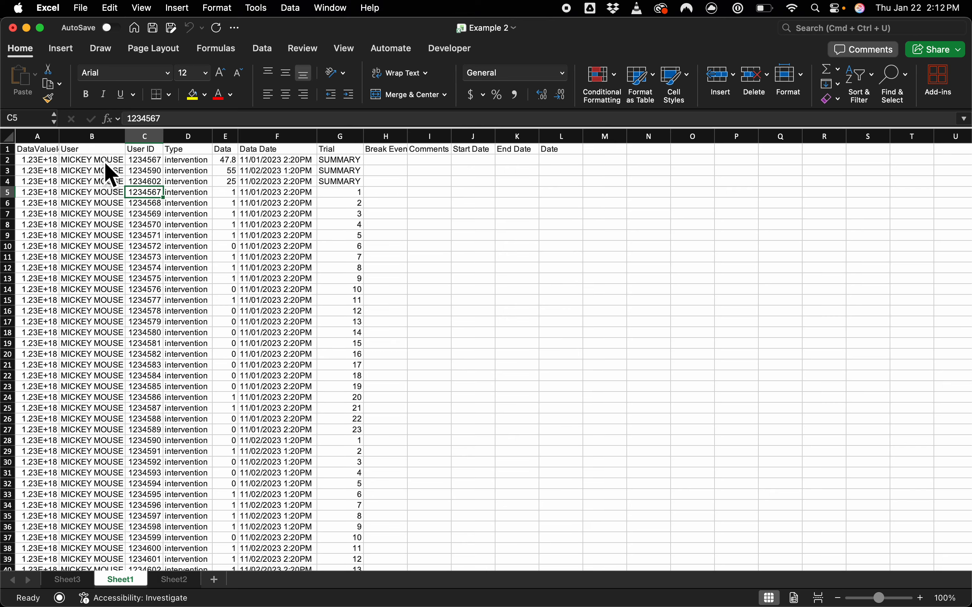
key("Right")
key("Up")
key("Up")
key("Up")
key("Up")
key("Down")
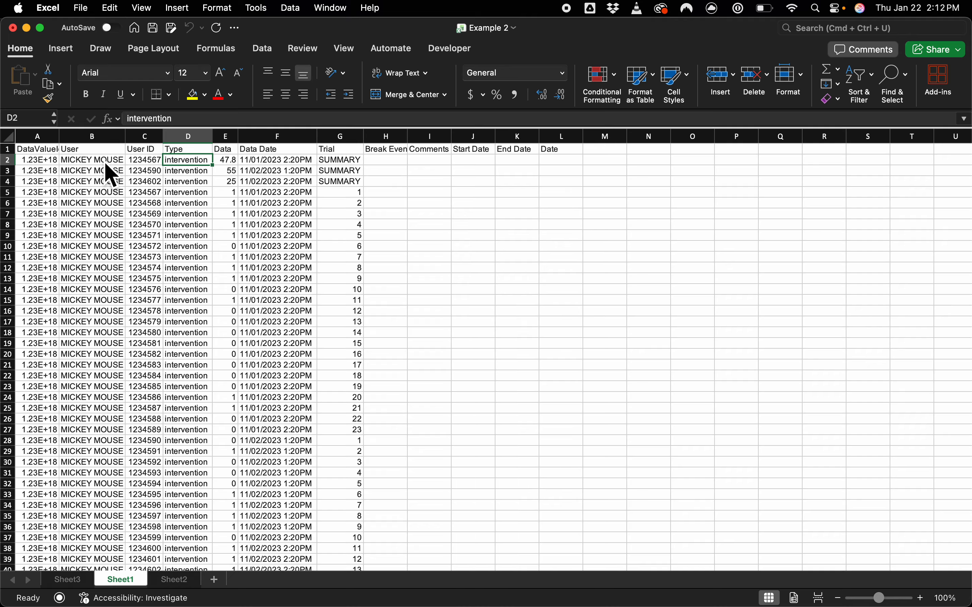
Step: Go through the Data and Data Date columns and read down the entries of the Trial column
key("Right")
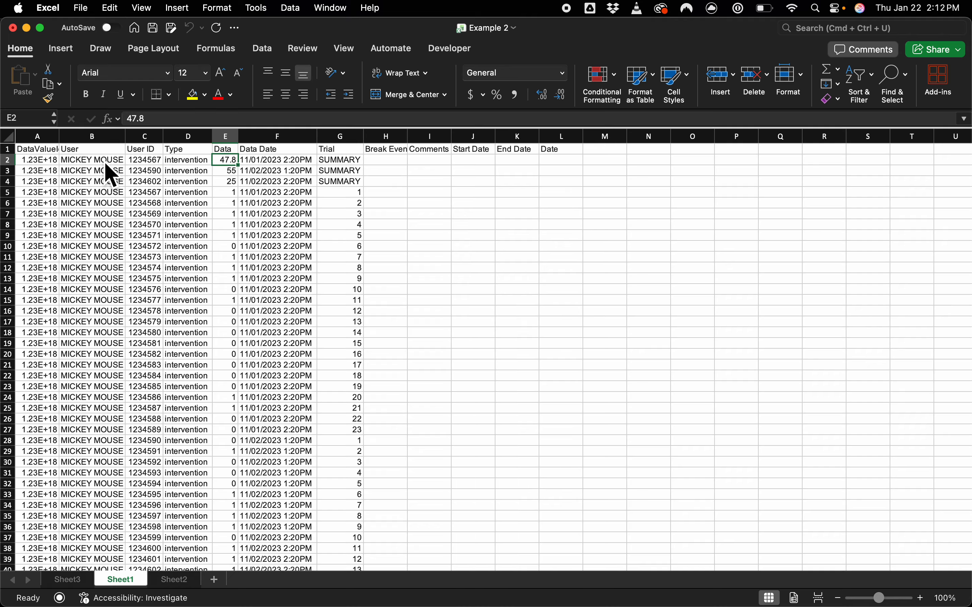
key("Up")
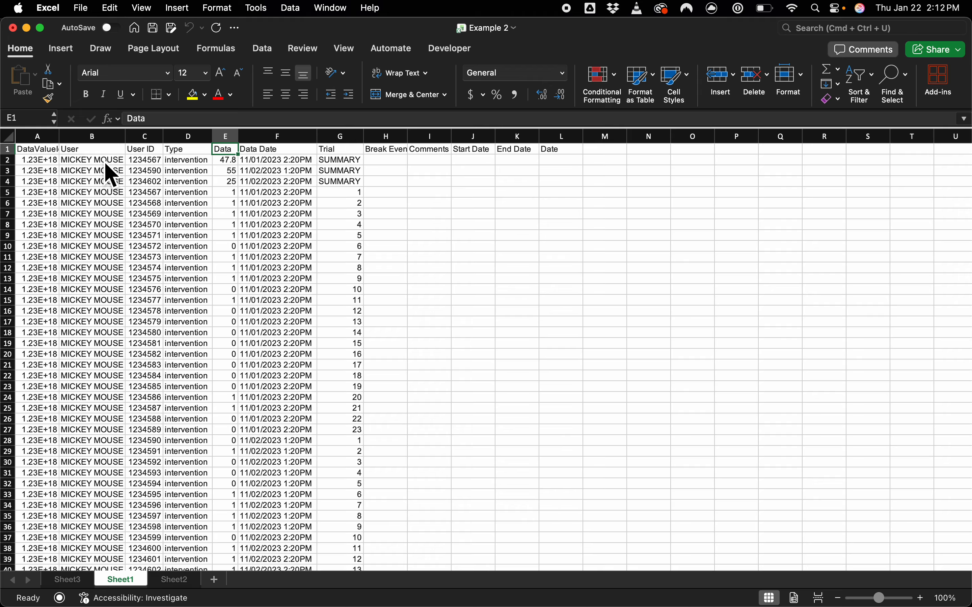
key("Right")
key("Left")
key("Right")
key("Right")
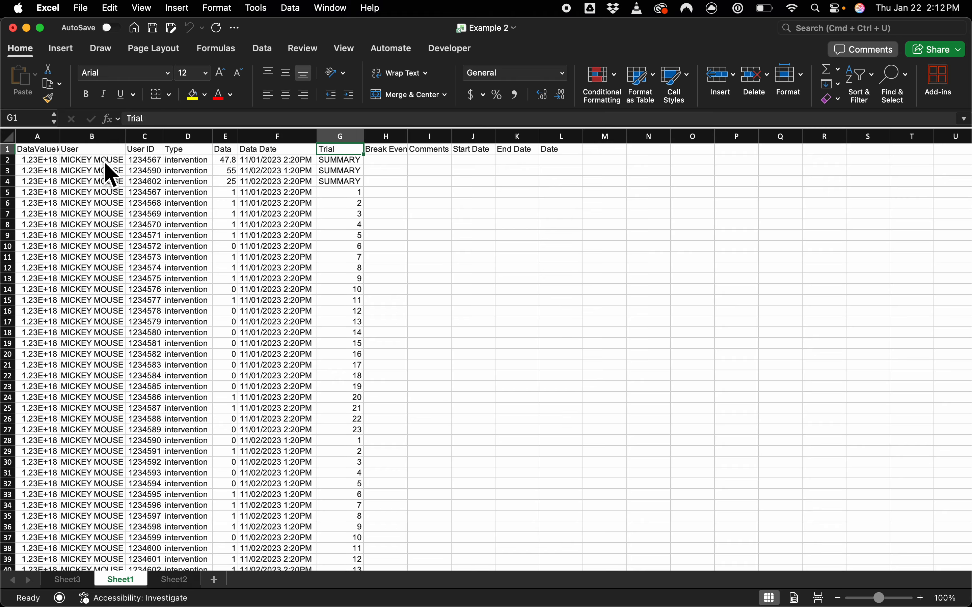
key("Down")
key("Down")
key("Down")
key("Down")
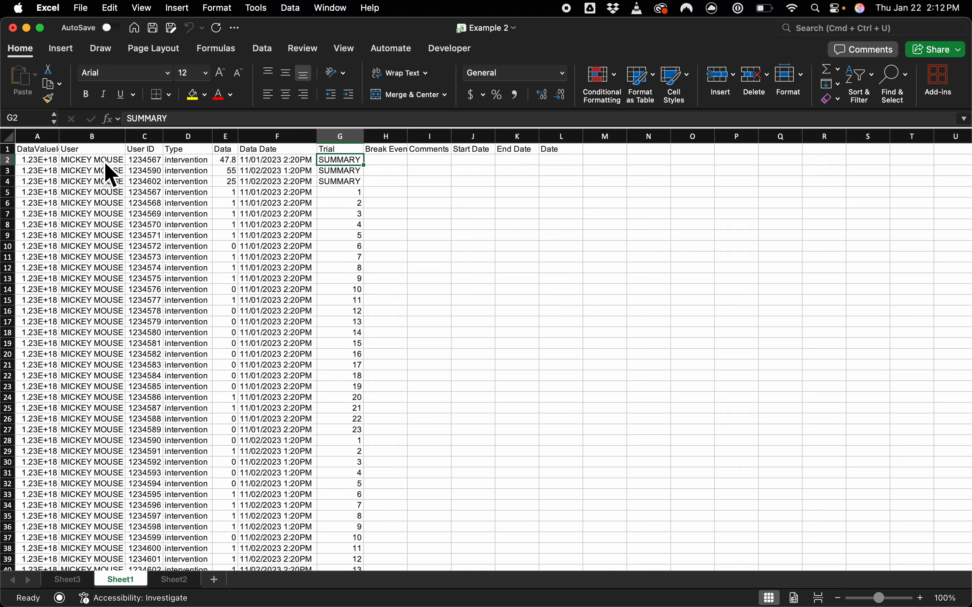
key("Down")
key("Down")
key("Down")
key("Down")
key("Down")
key("Down")
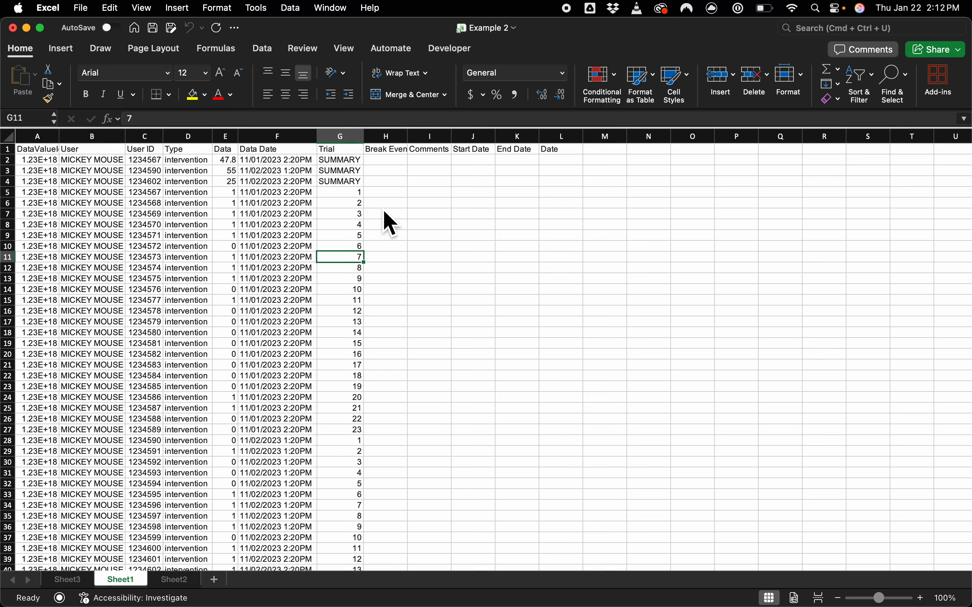
Step: Compare the SUMMARY entries in G2:G4 with the numbered trials of the first session in the Trial column
left_click_drag(354, 194, 351, 434)
left_click_drag(355, 160, 357, 189)
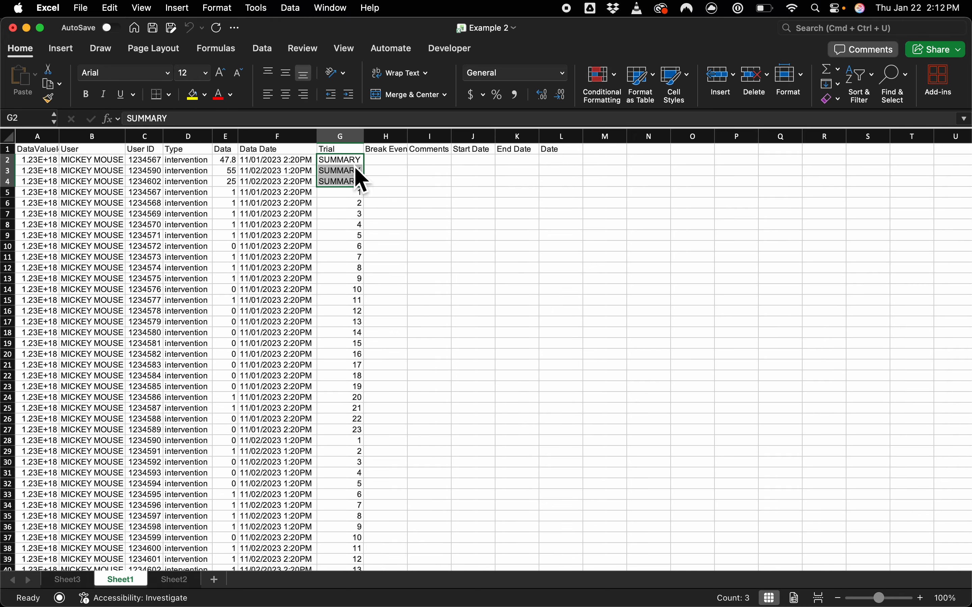
left_click_drag(355, 192, 345, 401)
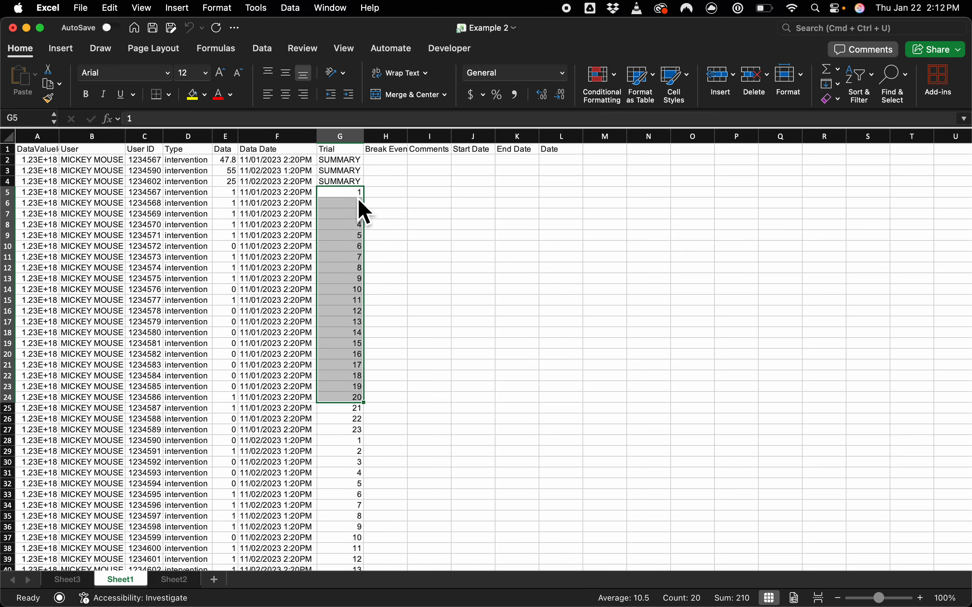
left_click_drag(359, 193, 353, 387)
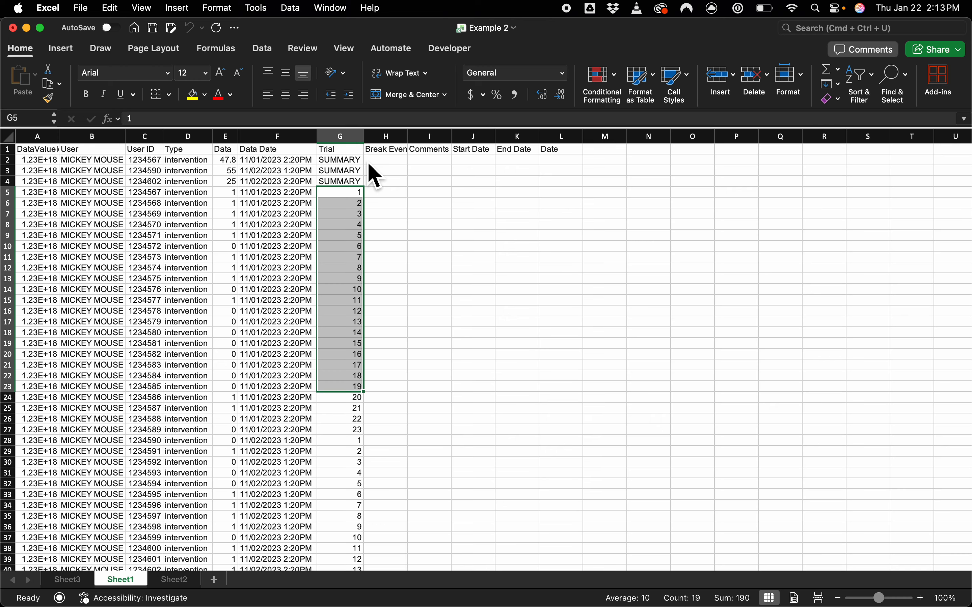
Step: Compare the Data Date timestamps of the second and third SUMMARY rows in F3 and F4
left_click(305, 173)
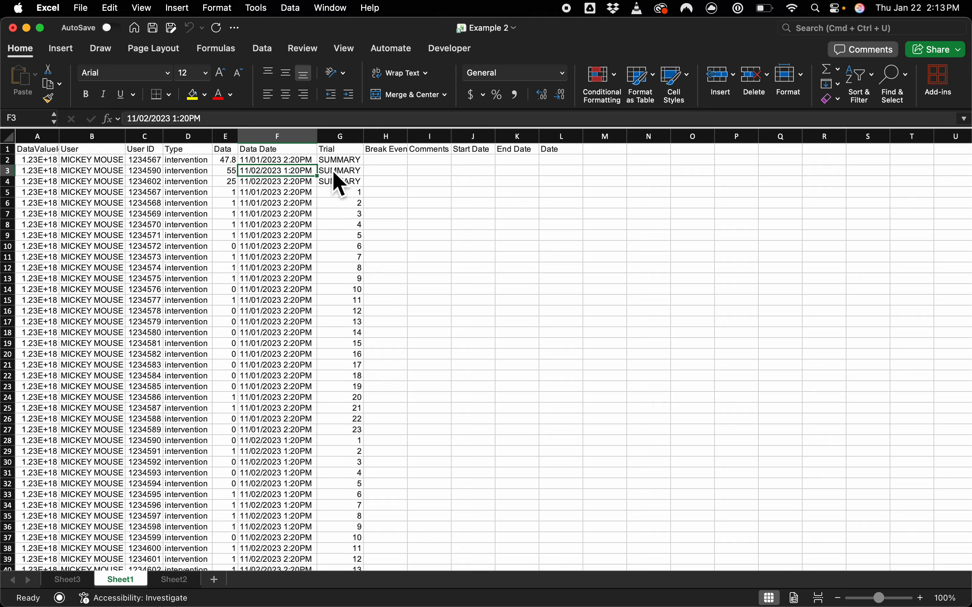
key("Down")
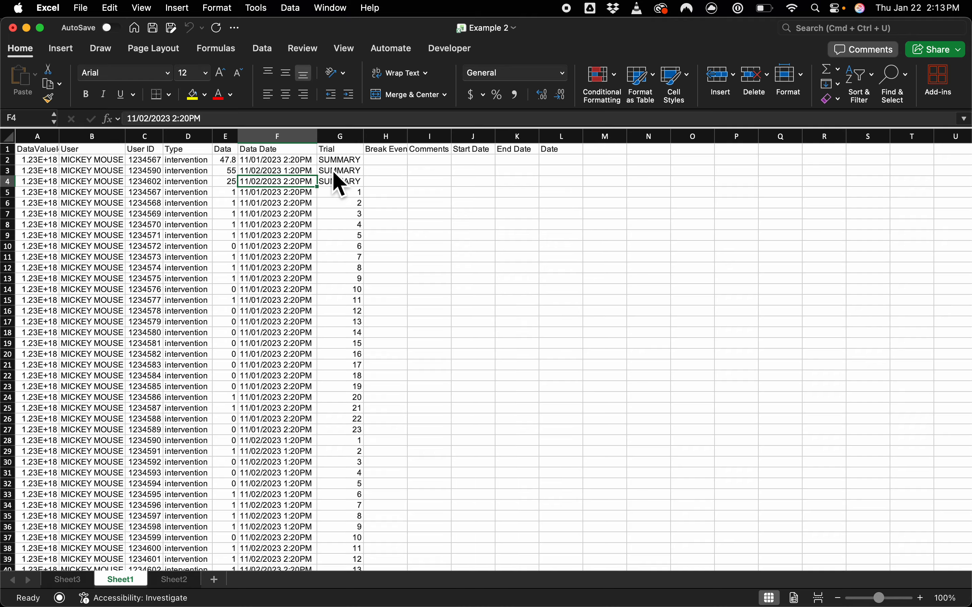
key("Up")
key("Down")
key("Up")
key("Down")
Step: Compare the individual trial scores in E5:E28 with the summary values in E3:E4
left_click_drag(232, 193, 231, 441)
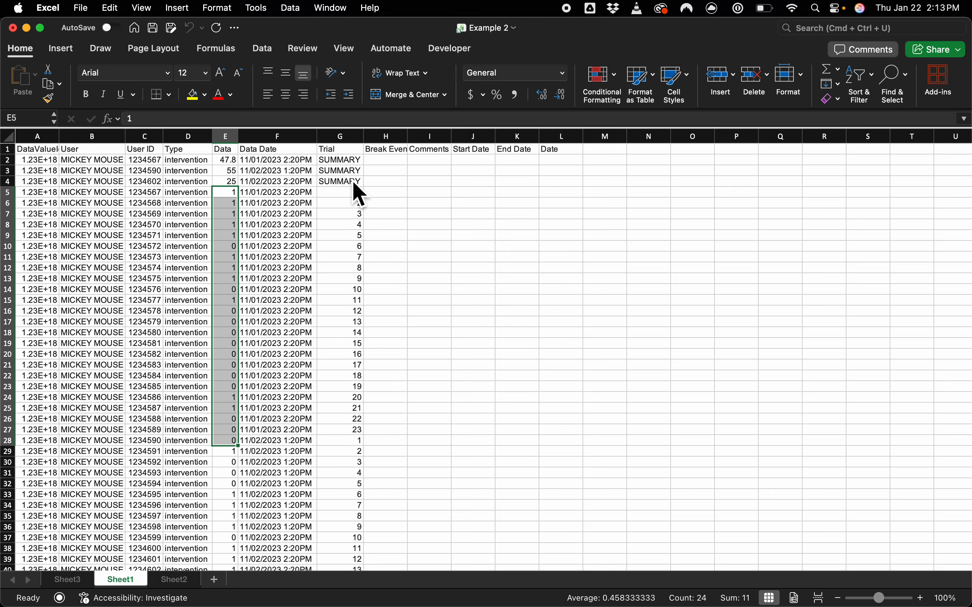
left_click(226, 175)
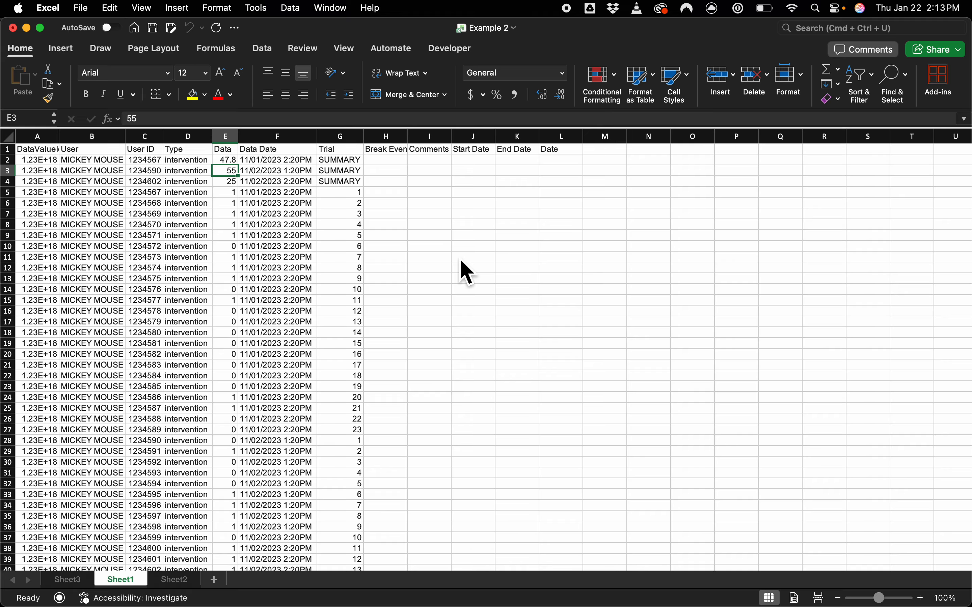
key("Down")
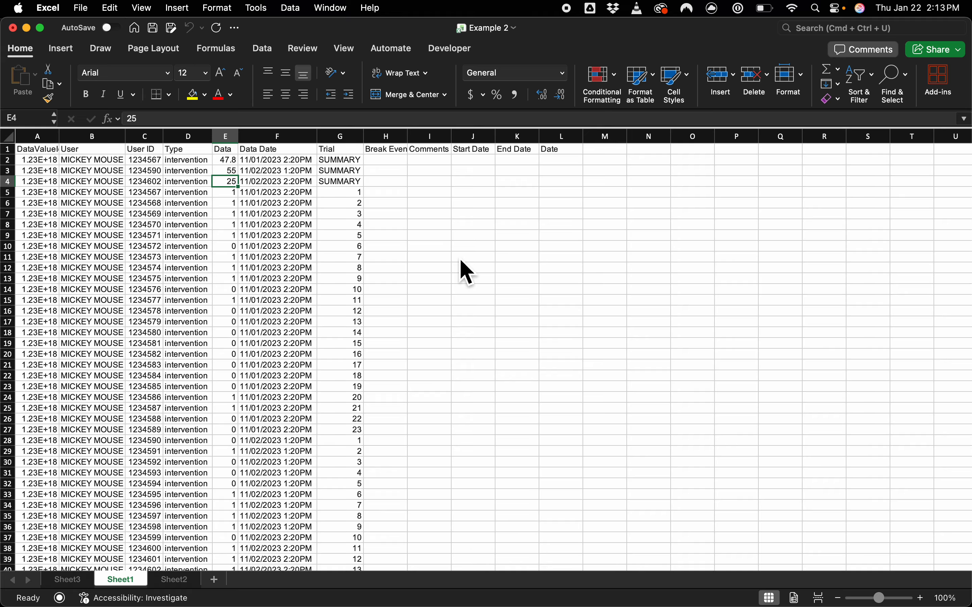
left_click_drag(232, 172, 234, 186)
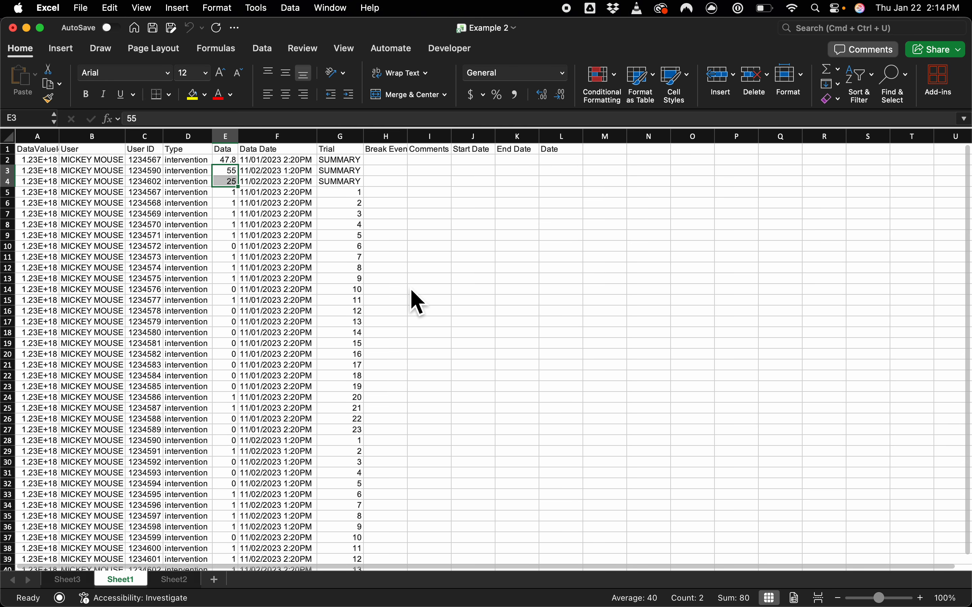
left_click(228, 173)
left_click_drag(233, 181, 235, 191)
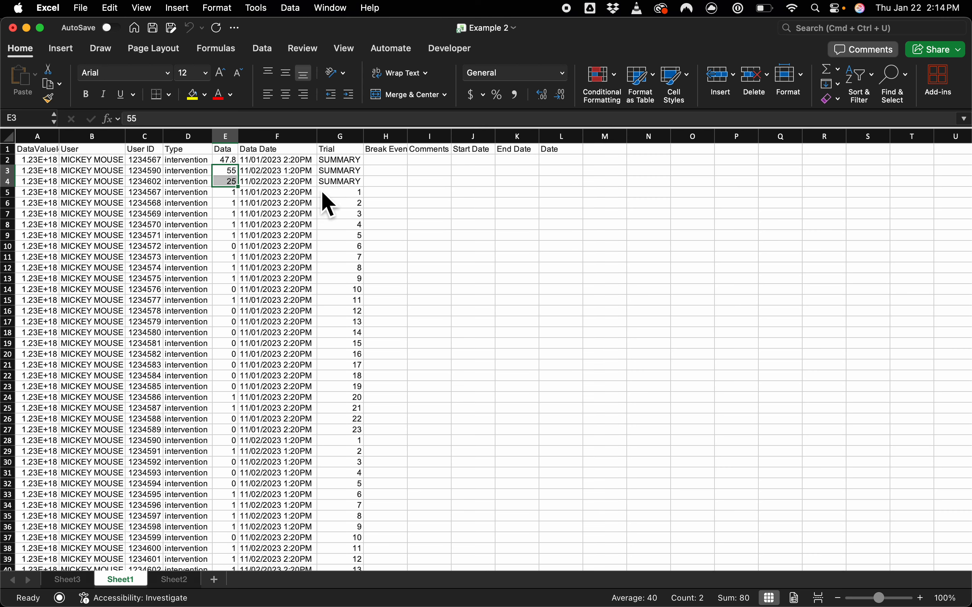
Step: Examine the 11/02/2023 trial scores in E28:E40 against their two summary values in E3:E4
scroll(299, 346, "down", 2)
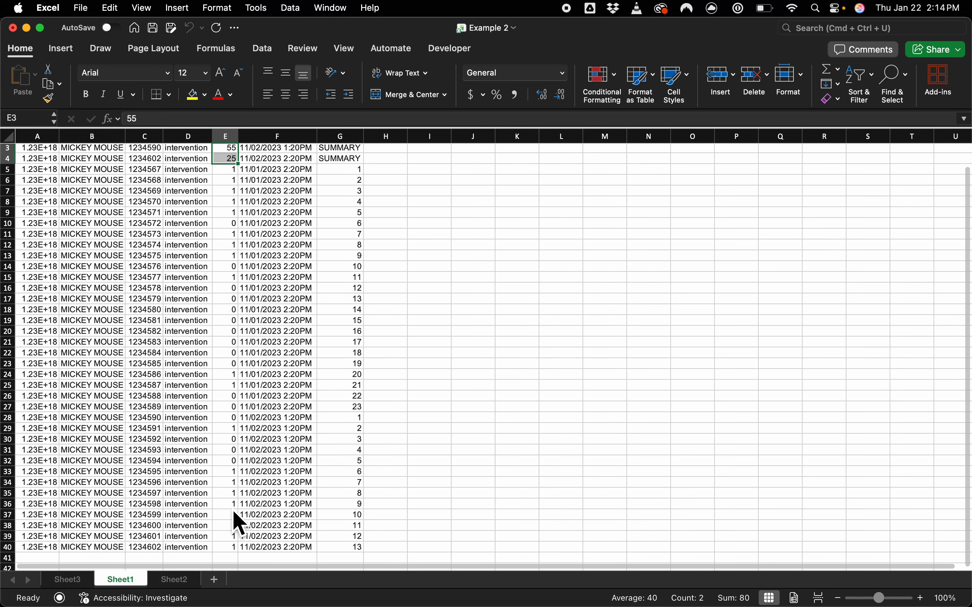
left_click(230, 548)
left_click_drag(236, 560, 227, 420)
scroll(441, 445, "up", 2)
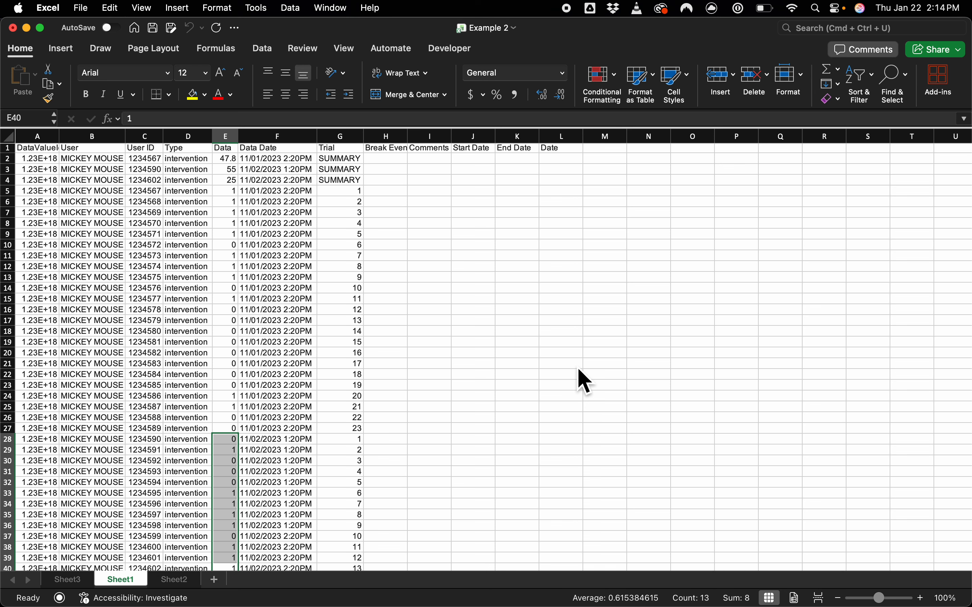
left_click(227, 170)
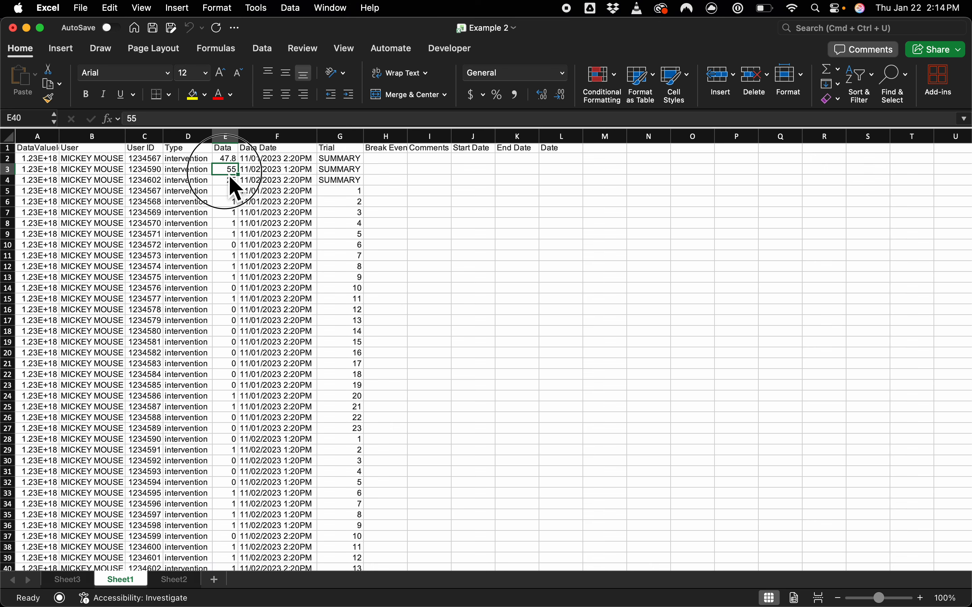
left_click_drag(230, 178, 233, 187)
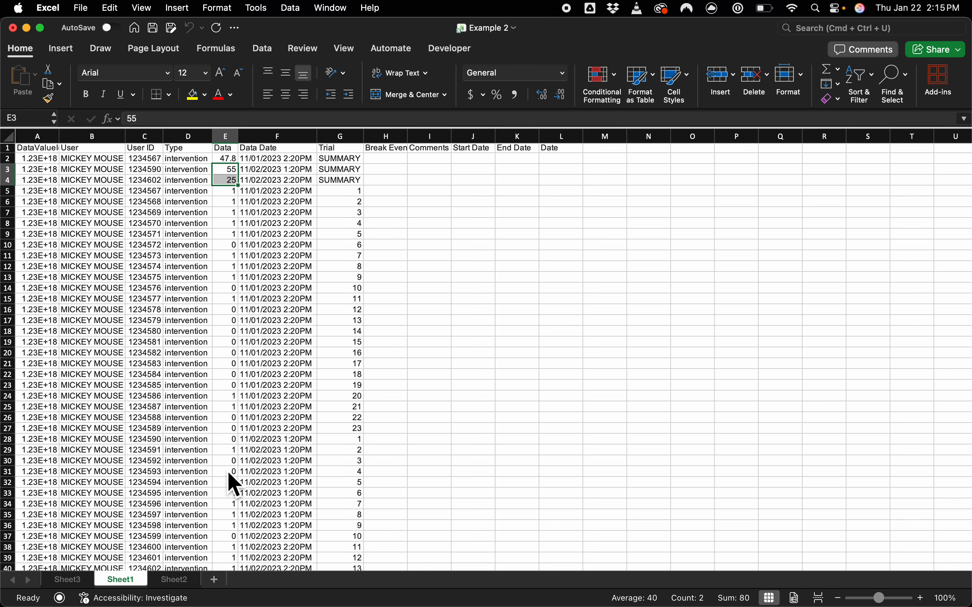
Step: Highlight all 11/02/2023 trial scores in E28:E40, and the 2:20PM session's scores in E37:E40 separately
left_click_drag(229, 441, 232, 545)
scroll(413, 396, "up", 2)
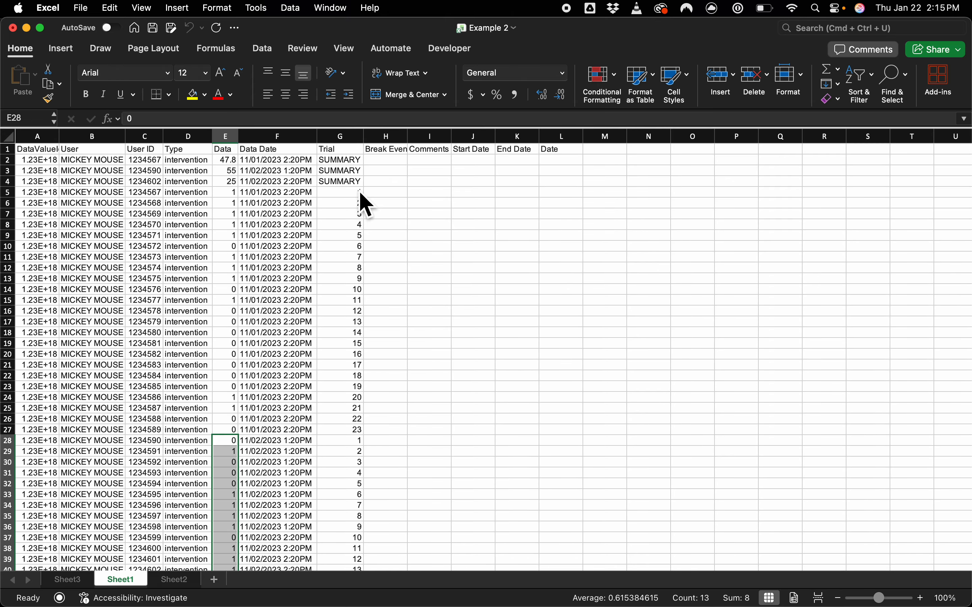
scroll(345, 518, "down", 3)
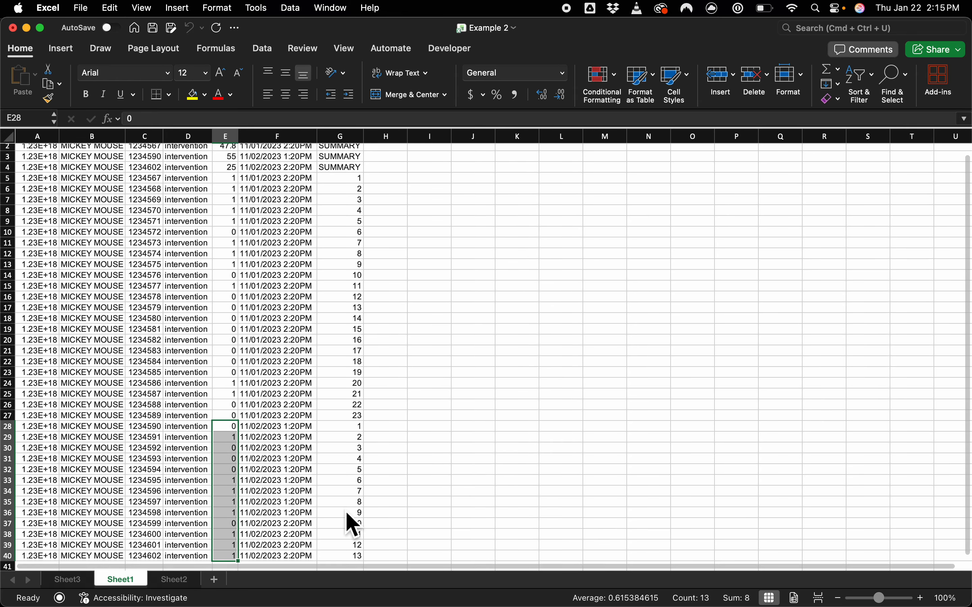
left_click_drag(233, 516, 235, 543)
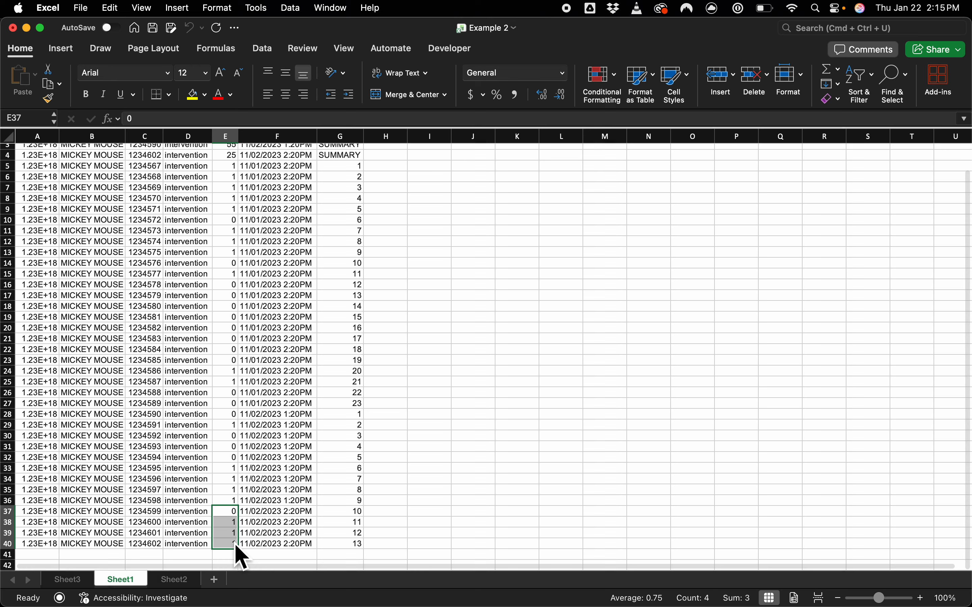
Step: Highlight the 11/02/2023 1:20PM session's trial scores in E28:E36 and compare them with the summary values in E3:E4
left_click(233, 501)
left_click_drag(234, 502, 238, 428)
scroll(418, 380, "up", 3)
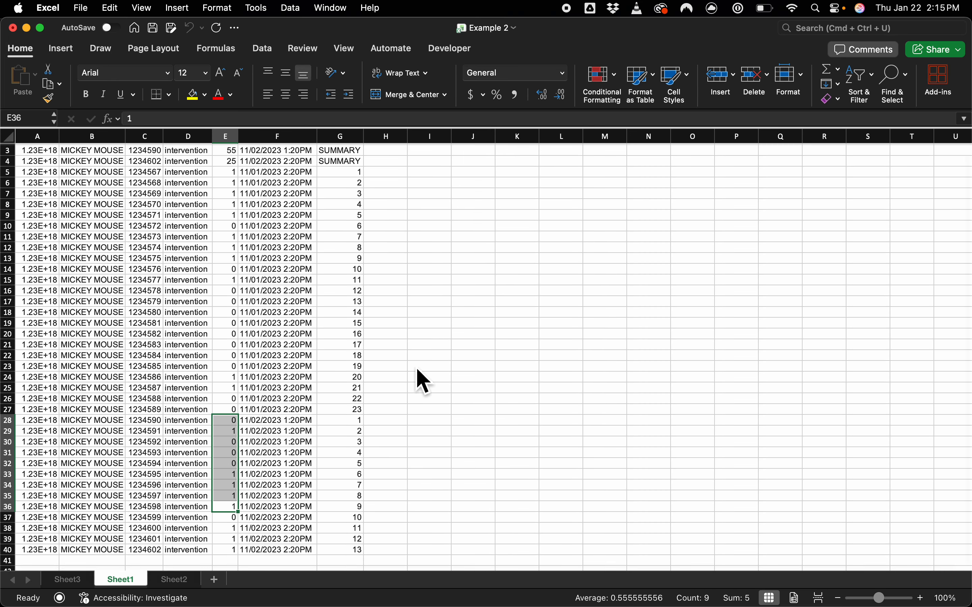
scroll(422, 382, "down", 1)
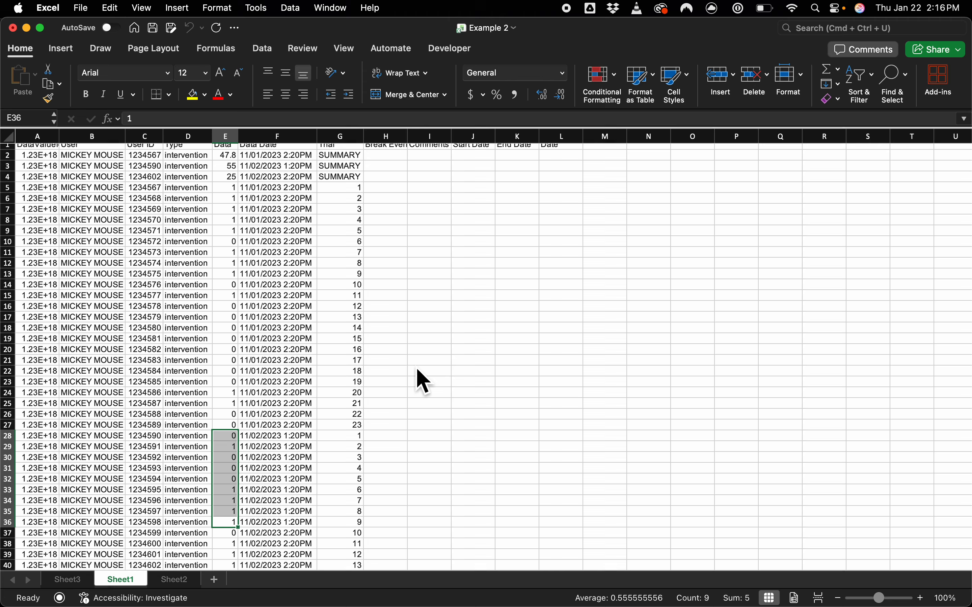
scroll(346, 178, "up", 1)
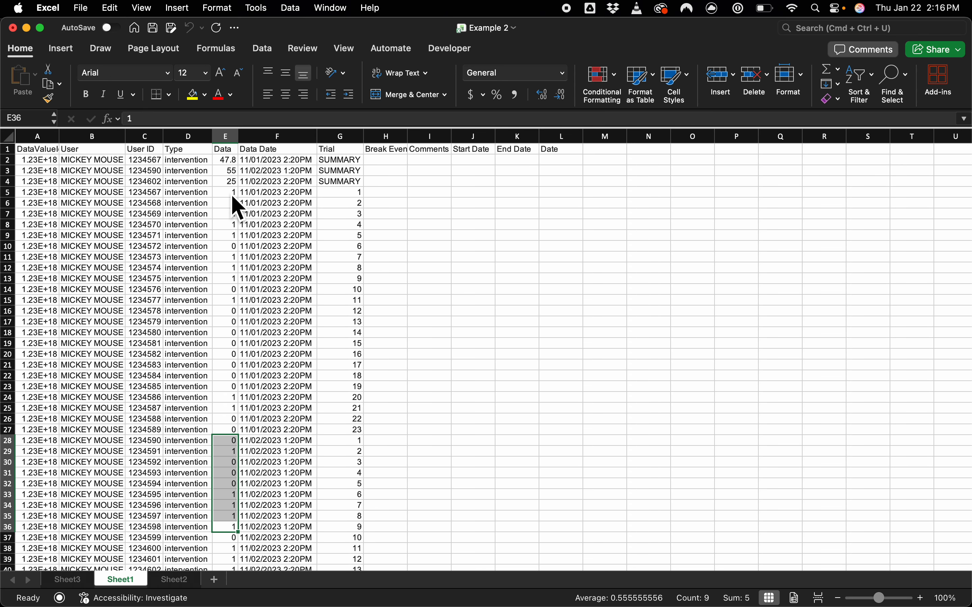
Step: Try plotting the trial scores and Data Date timestamps in E5:F35 as a 2-D line chart with markers, and delete the chart
left_click_drag(233, 196, 228, 509)
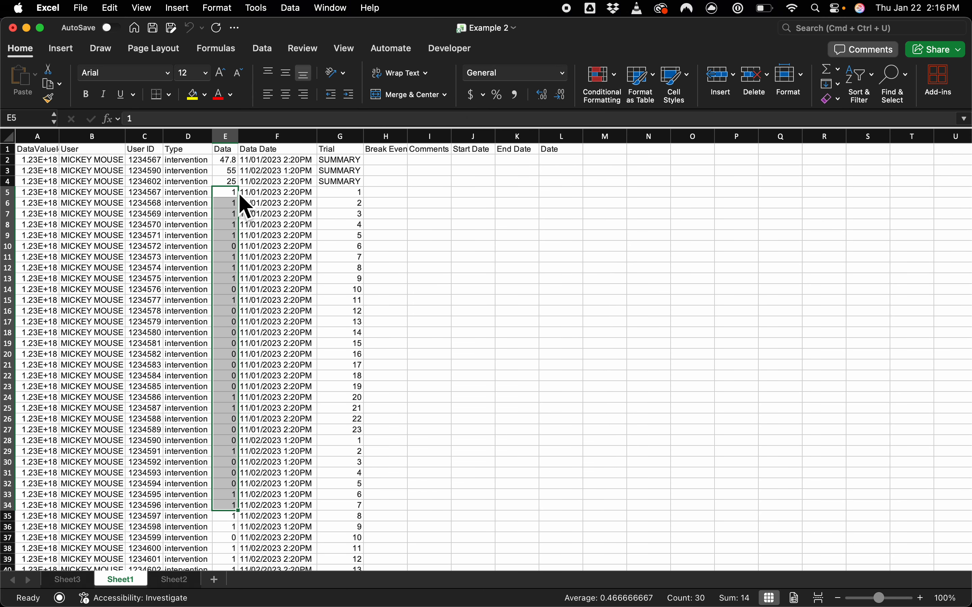
left_click_drag(233, 195, 280, 520)
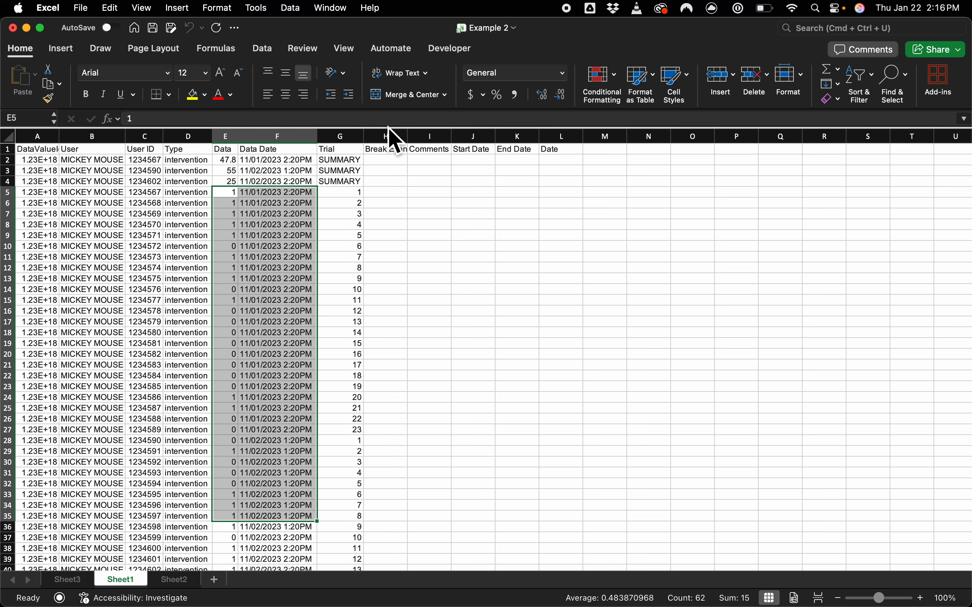
left_click(72, 54)
left_click(437, 97)
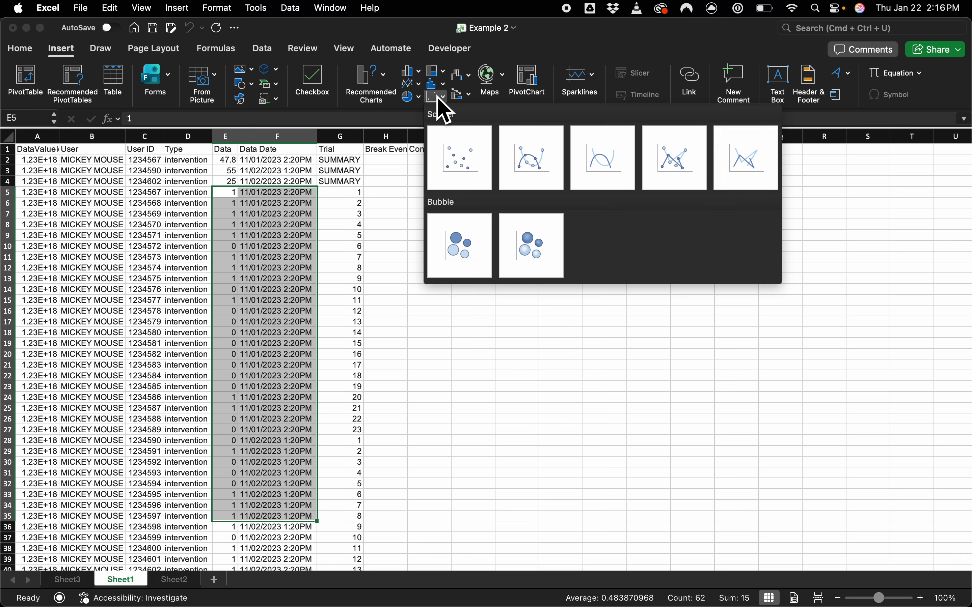
left_click(418, 85)
left_click(418, 84)
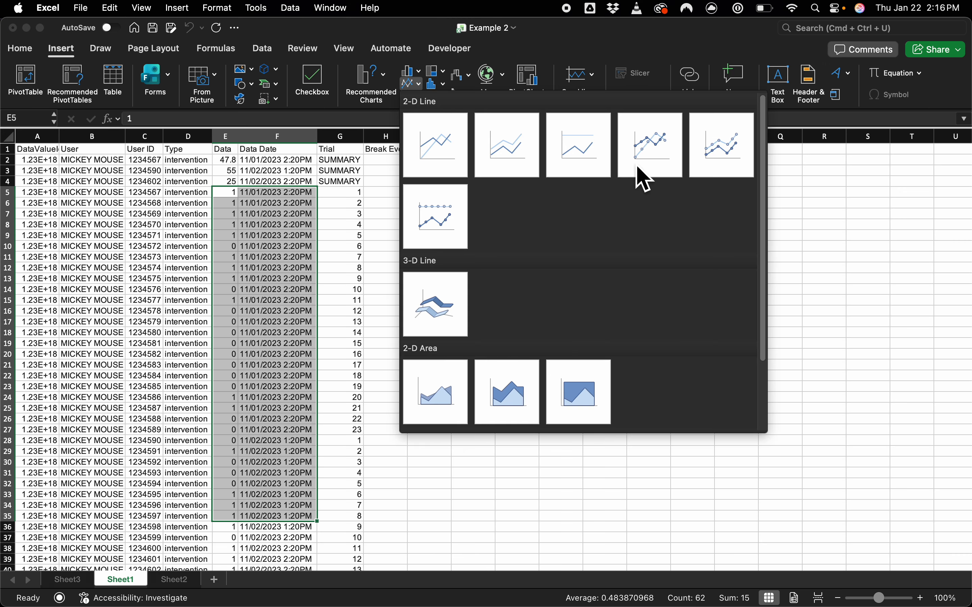
left_click(674, 169)
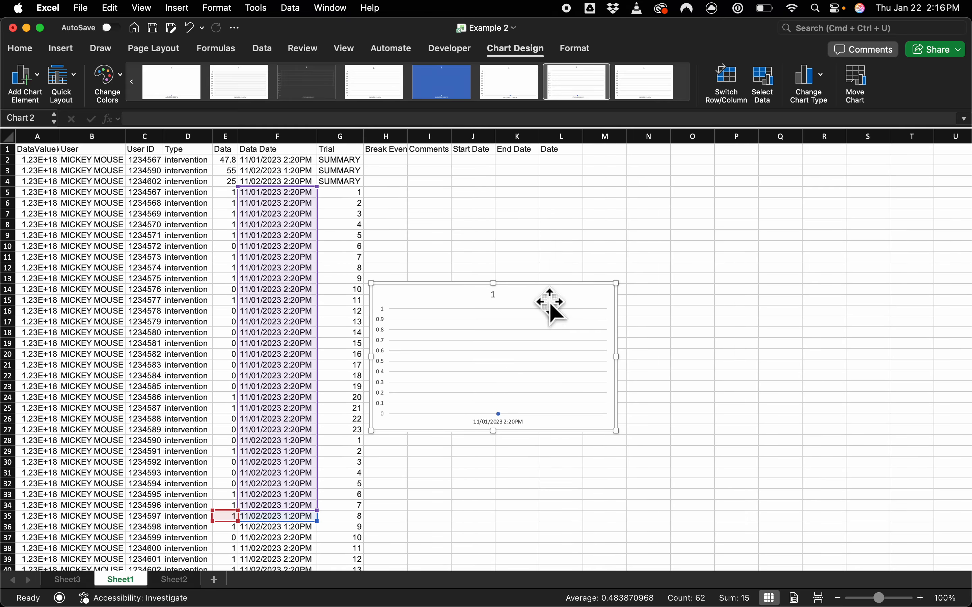
left_click_drag(550, 302, 579, 286)
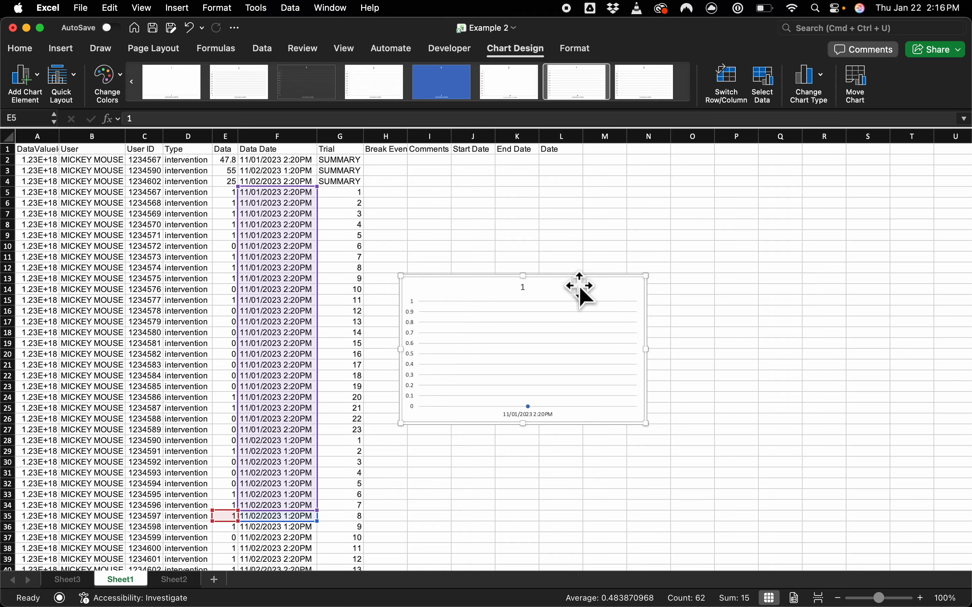
key("Delete")
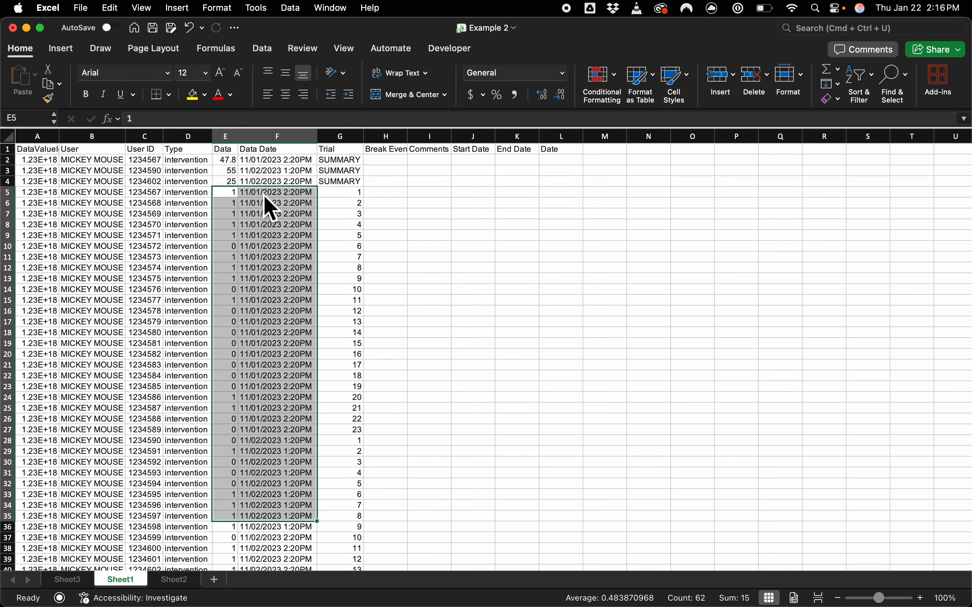
Step: Try to convert the Data Date timestamp in F5 to a date value with a date-value formula in G5
left_click(397, 193)
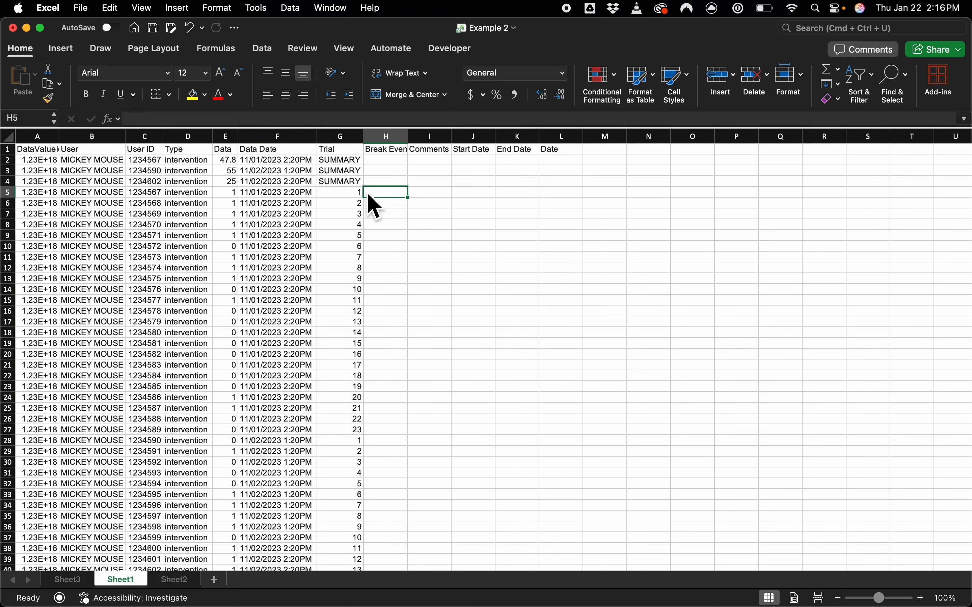
left_click(356, 195)
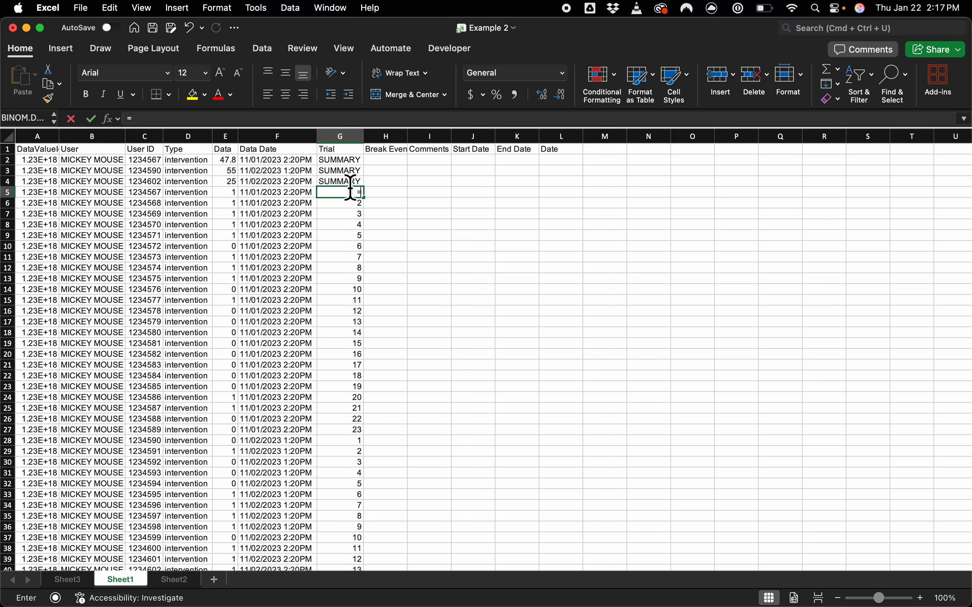
type("=")
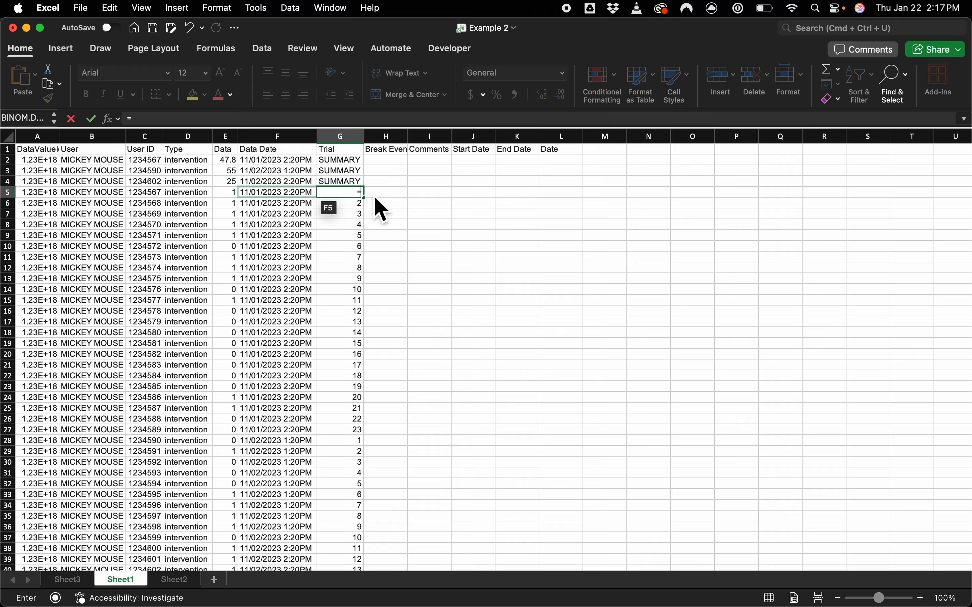
type("datevelu(le")
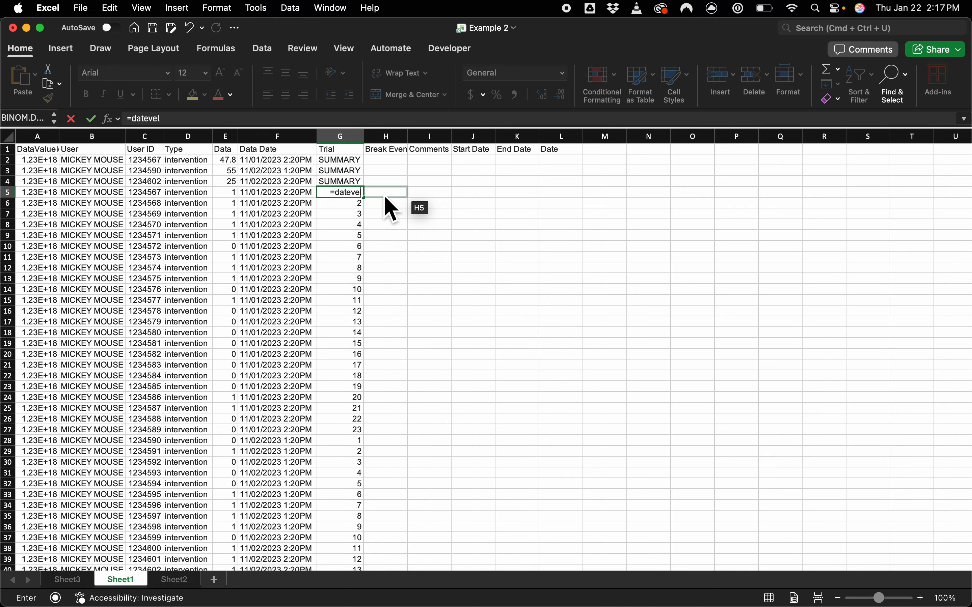
key("BackSpace")
key("BackSpace")
key("BackSpace")
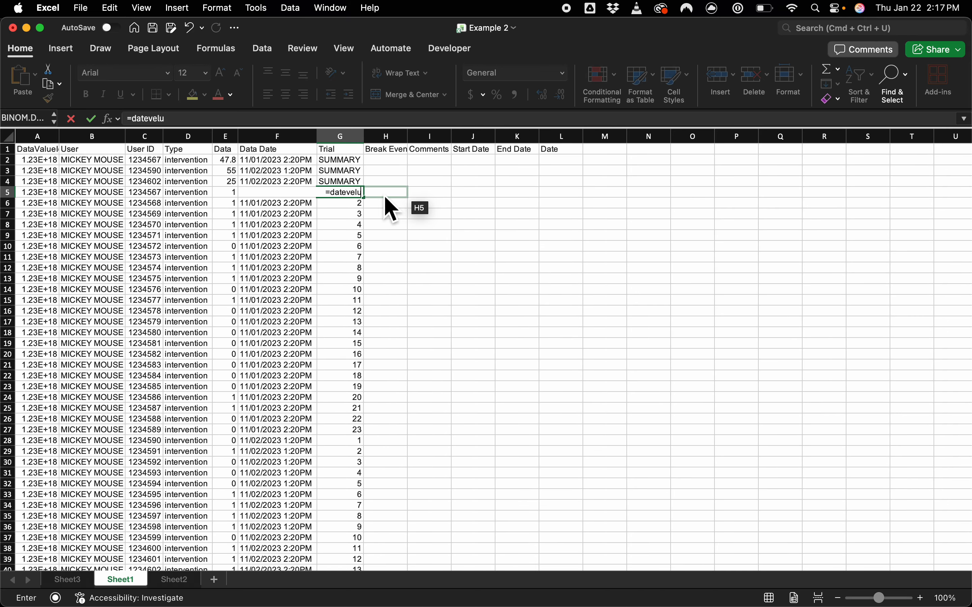
type("e,F4")
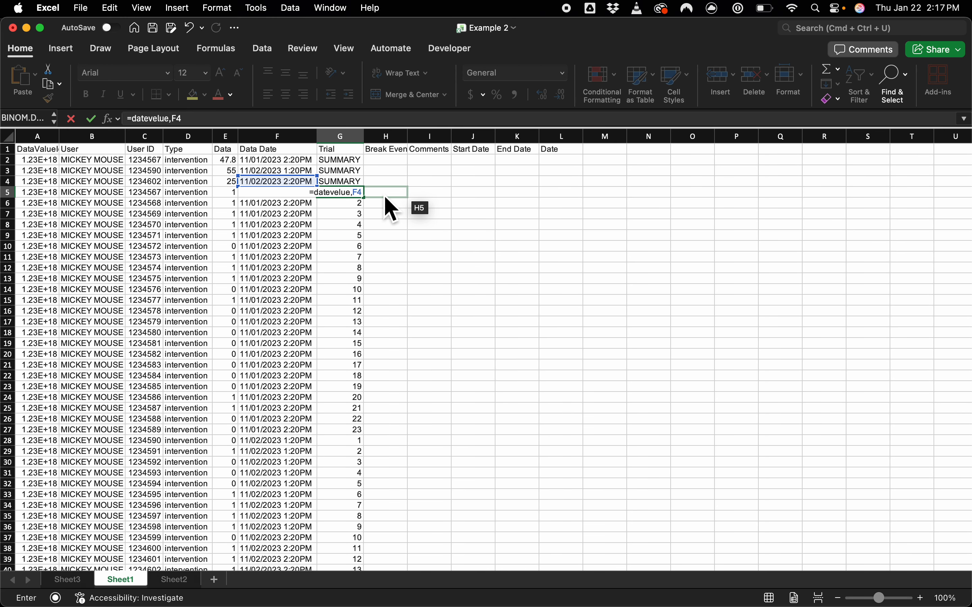
key("BackSpace")
type("5")
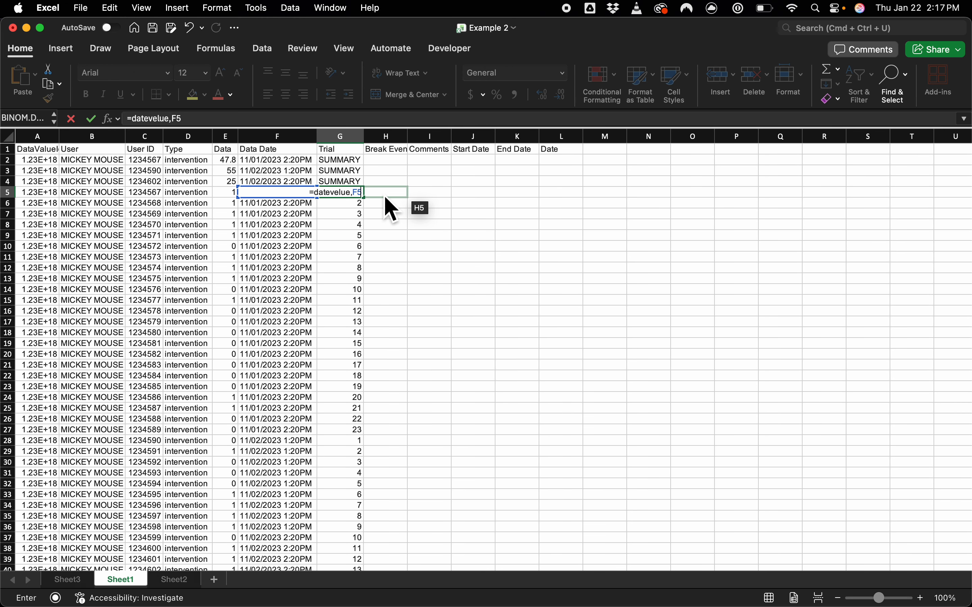
type(")")
key("Return")
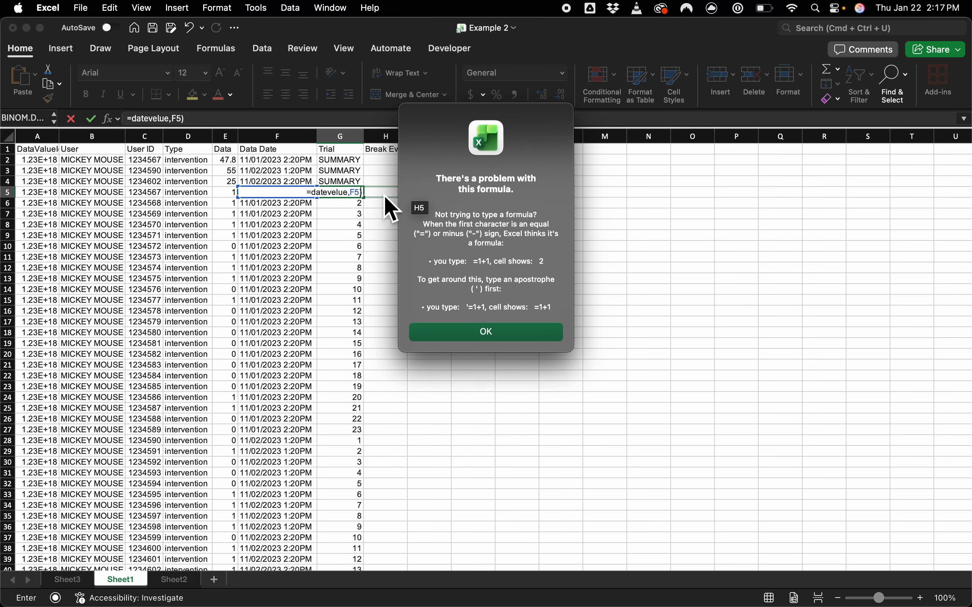
Step: Dismiss the formula error, retry the date-value formula on F5 in G5, and clear the cell
left_click(486, 333)
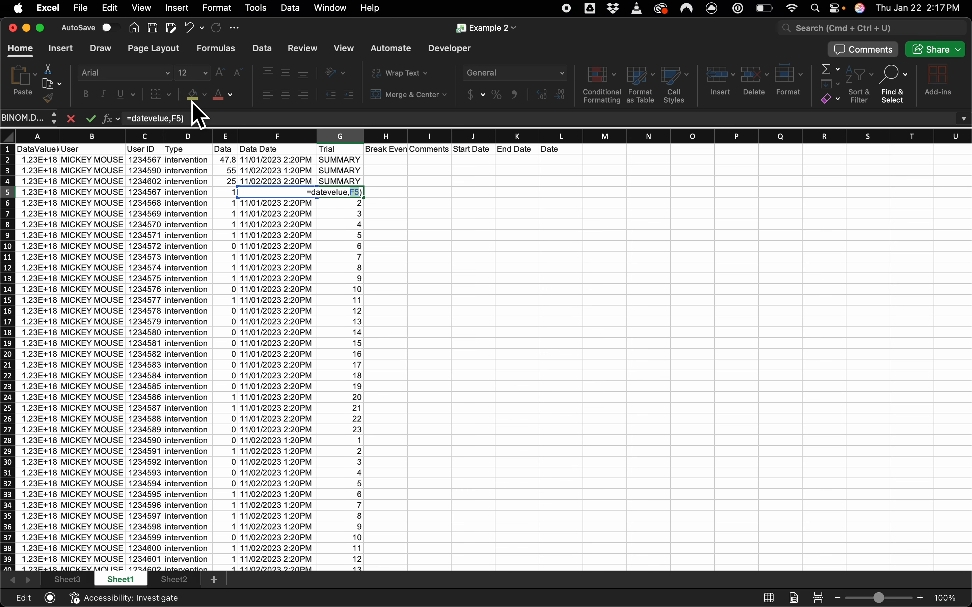
left_click(142, 119)
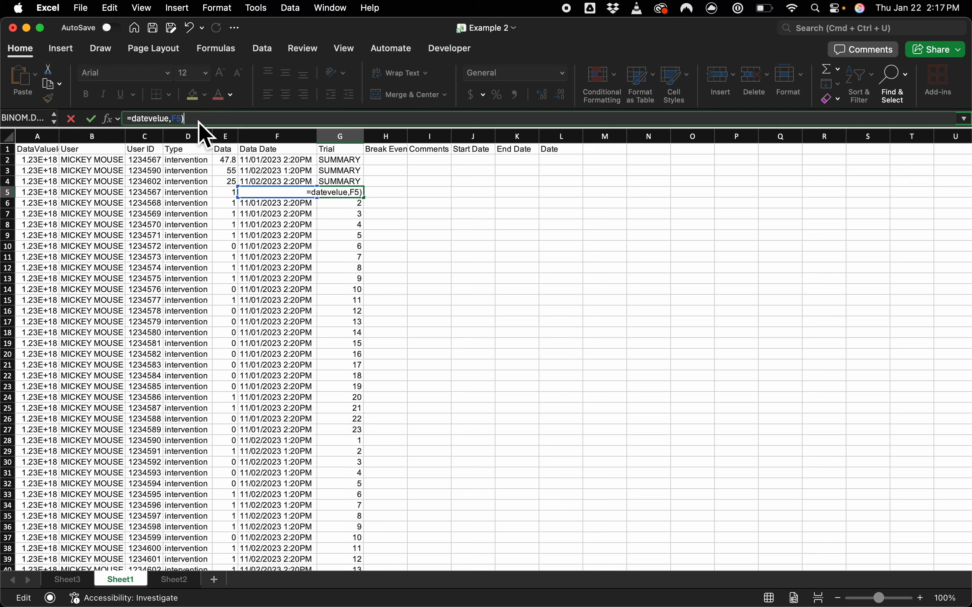
key("Return")
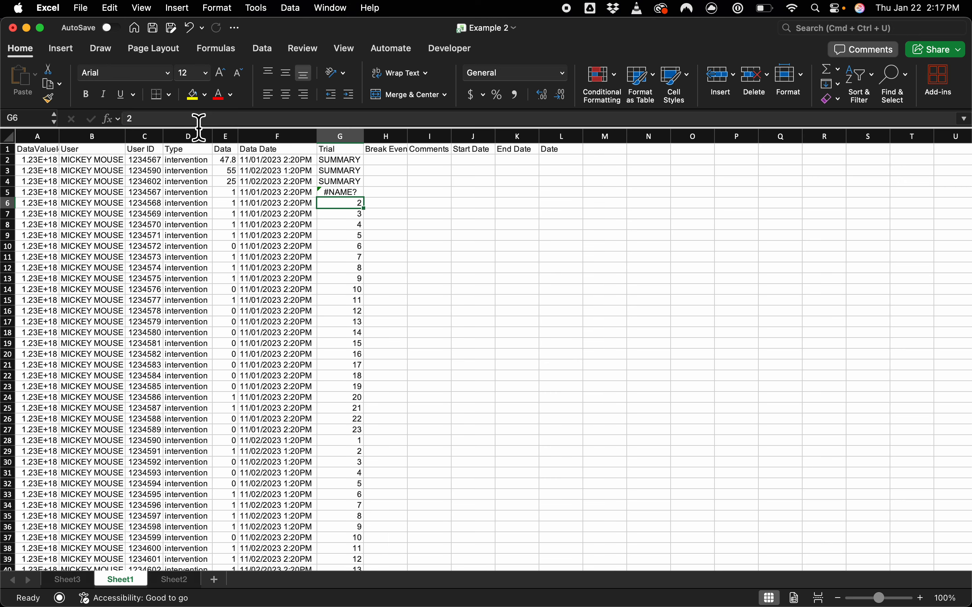
key("Up")
key("Delete")
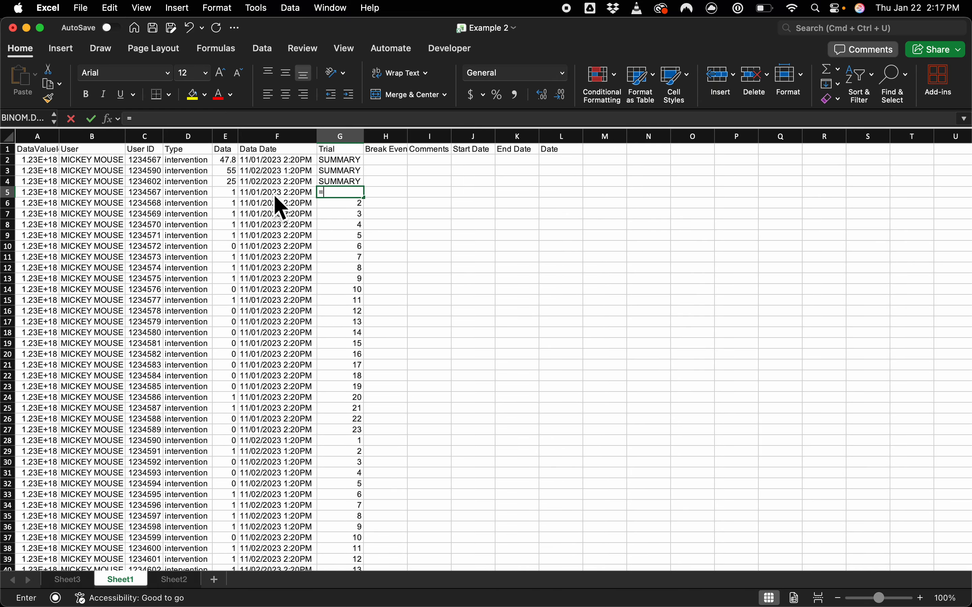
Step: Enter =LEFT(F5,10) in G5 to extract only the date part of the Data Date timestamp
type("=left")
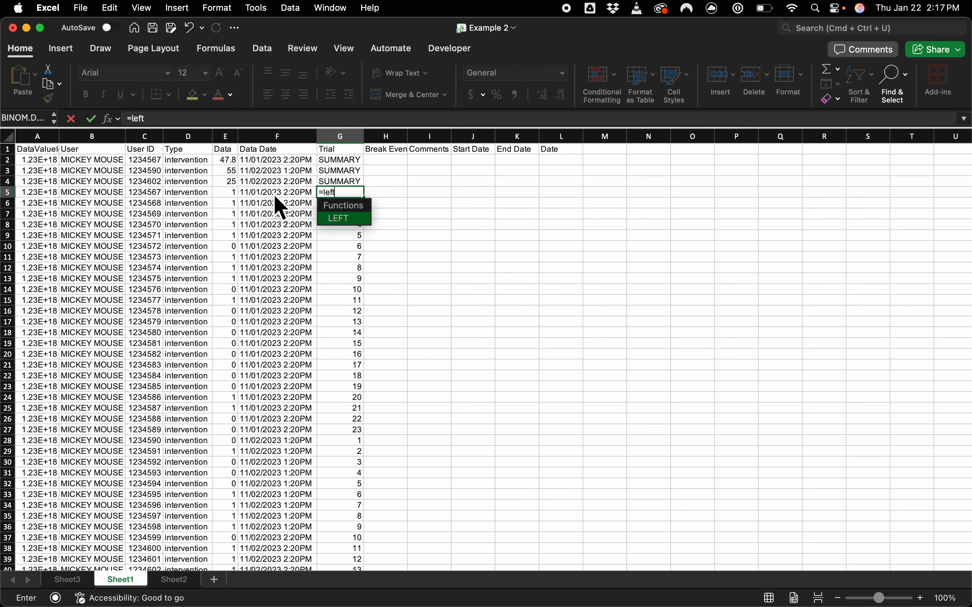
type("(")
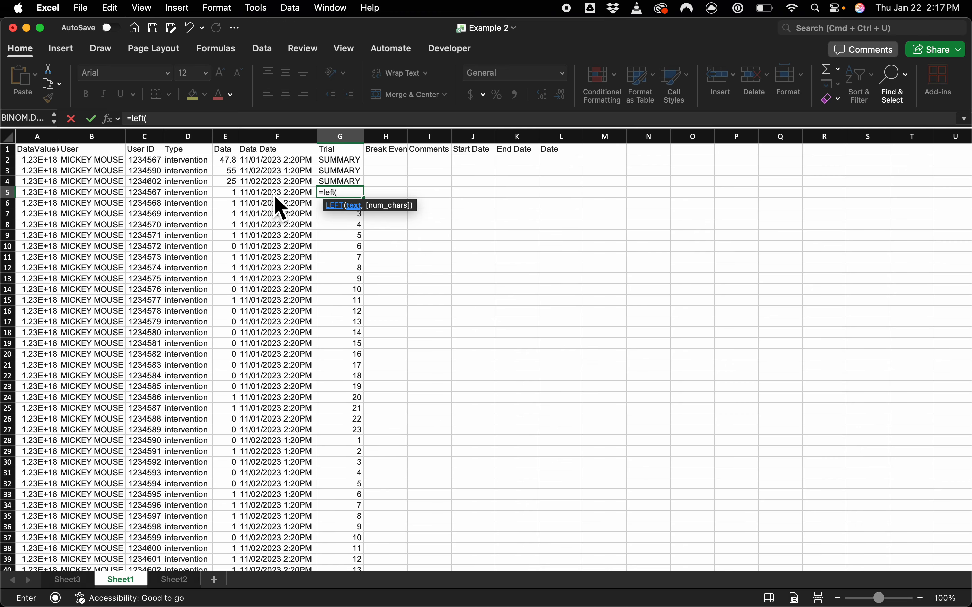
type("F5")
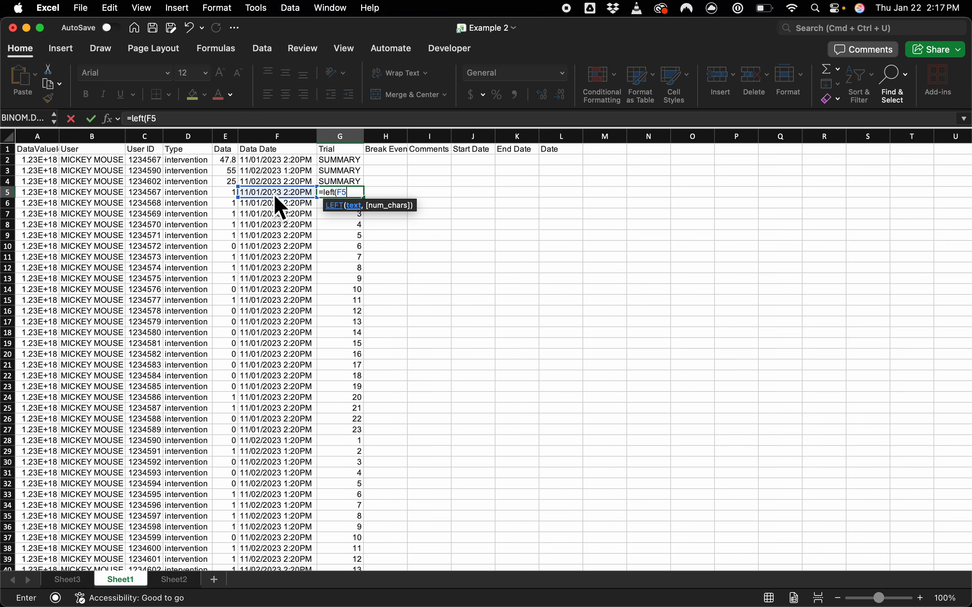
type(",10")
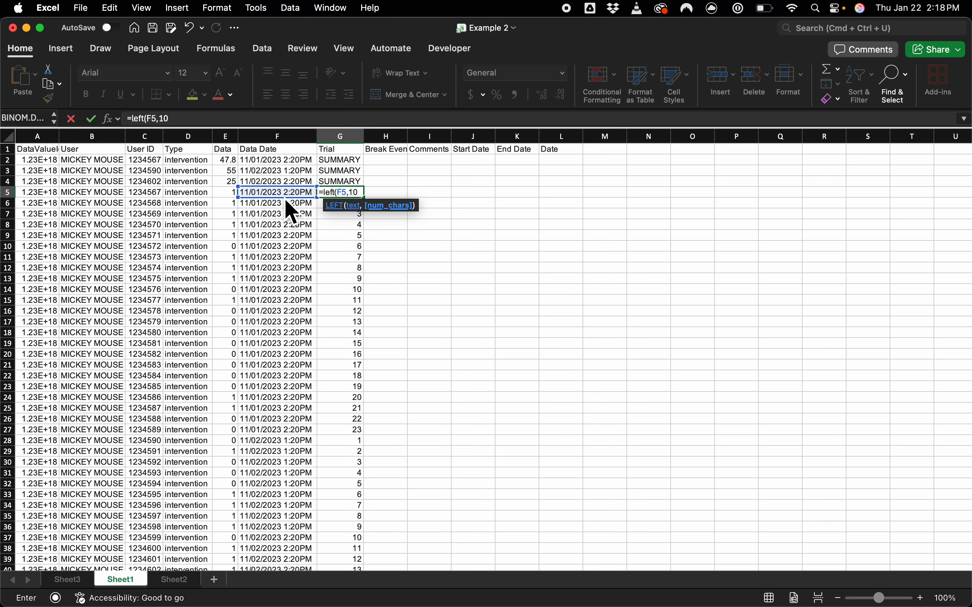
type(")")
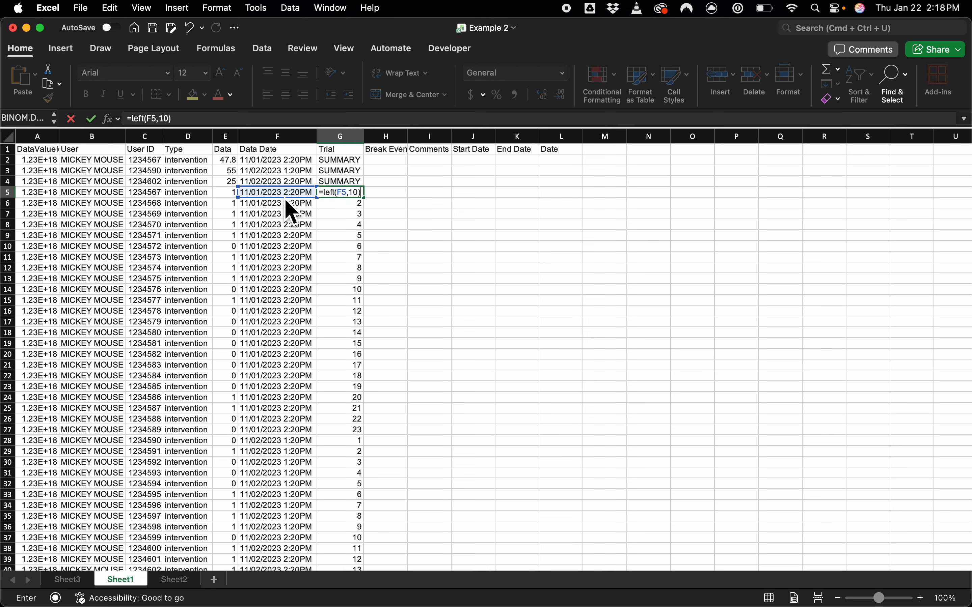
key("Return")
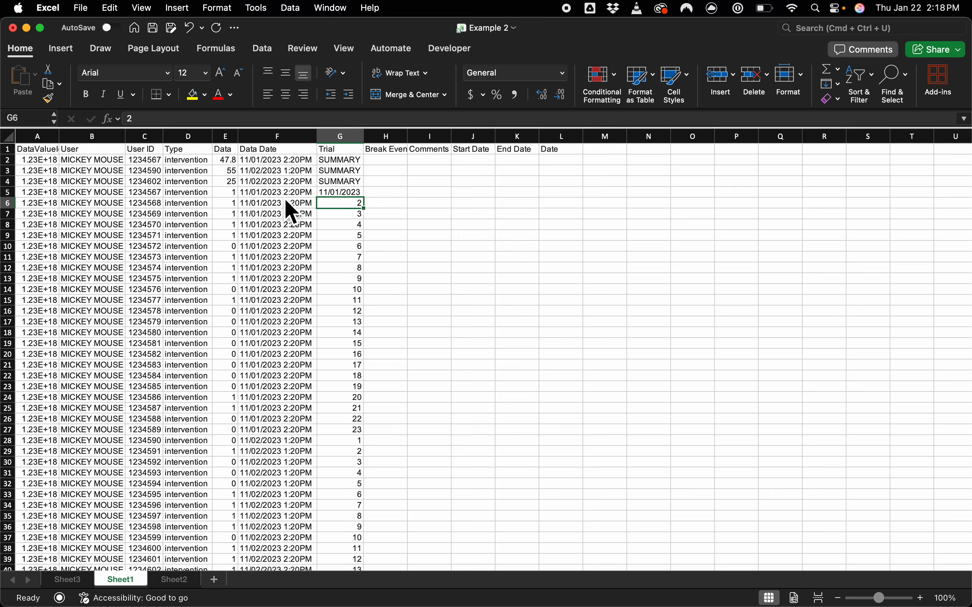
Step: Try the Short Date number format on G5, and undo the format change
key("Up")
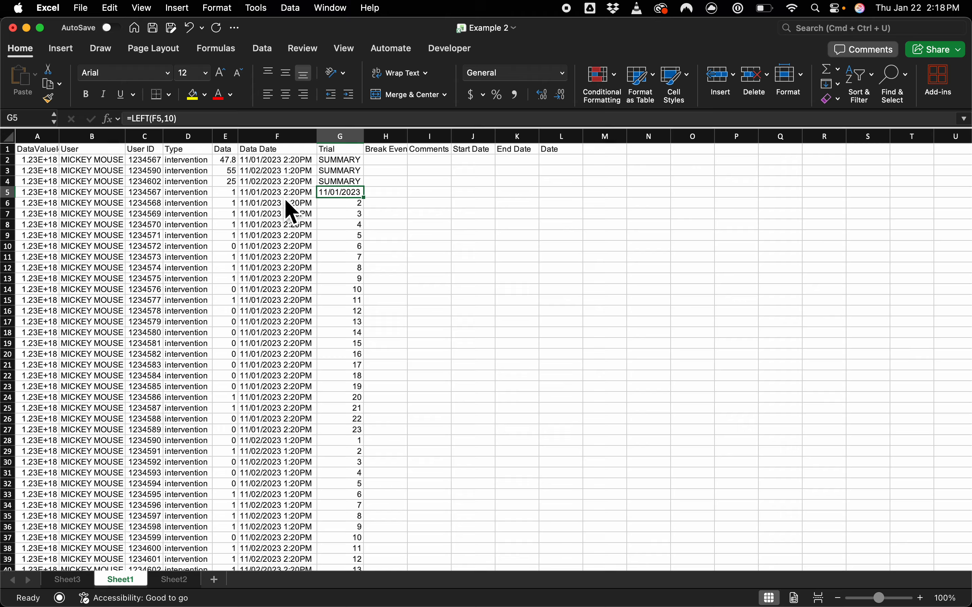
left_click(563, 74)
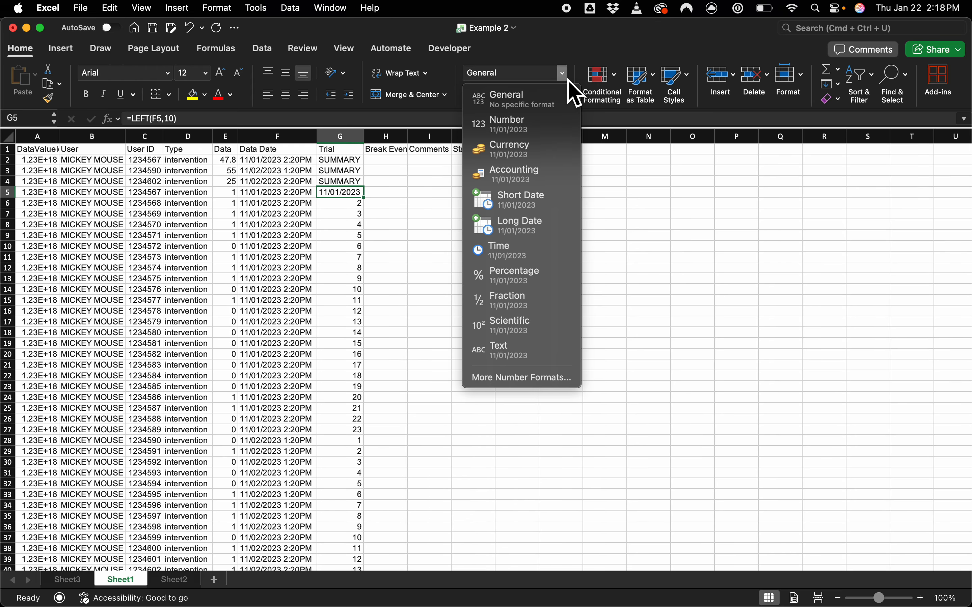
left_click(548, 199)
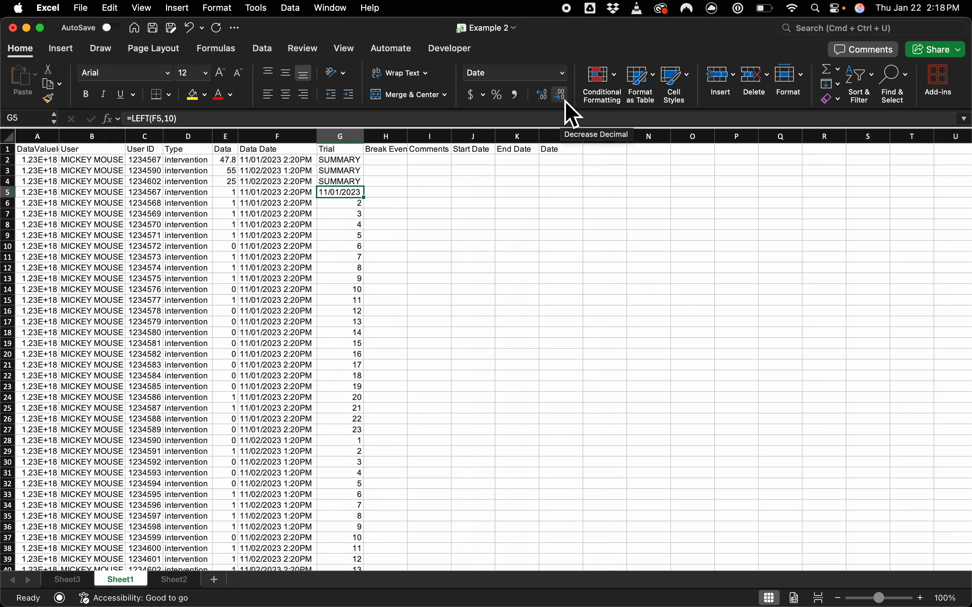
key("super+z")
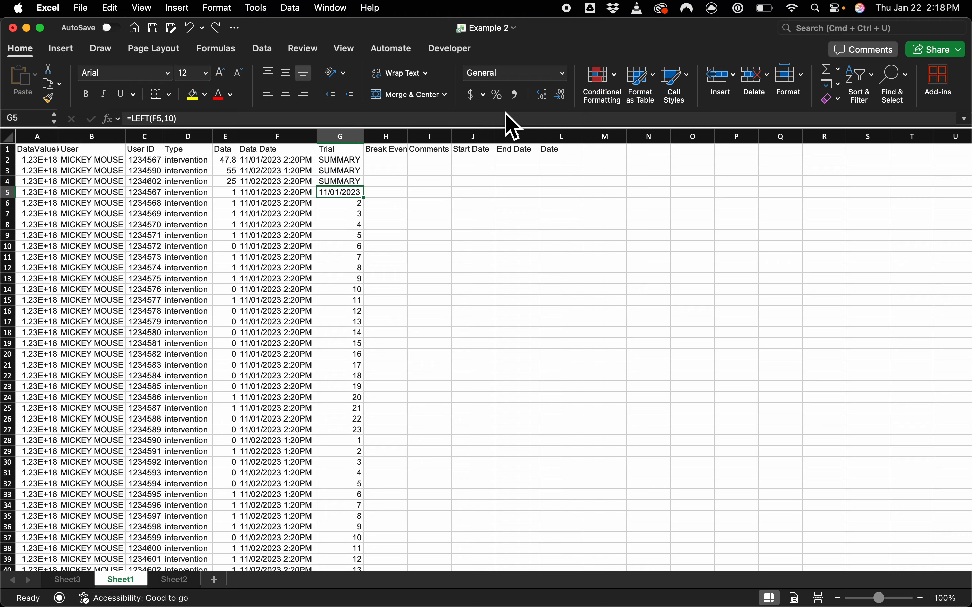
Step: Wrap the G5 formula in DATEVALUE so it reads =DATEVALUE(LEFT(F5,10))
left_click(132, 119)
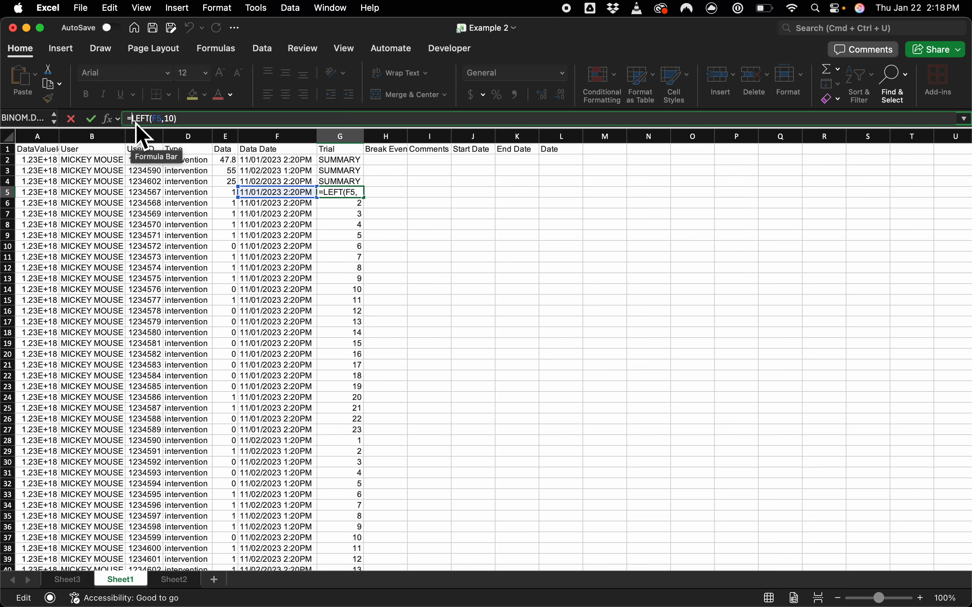
type("da")
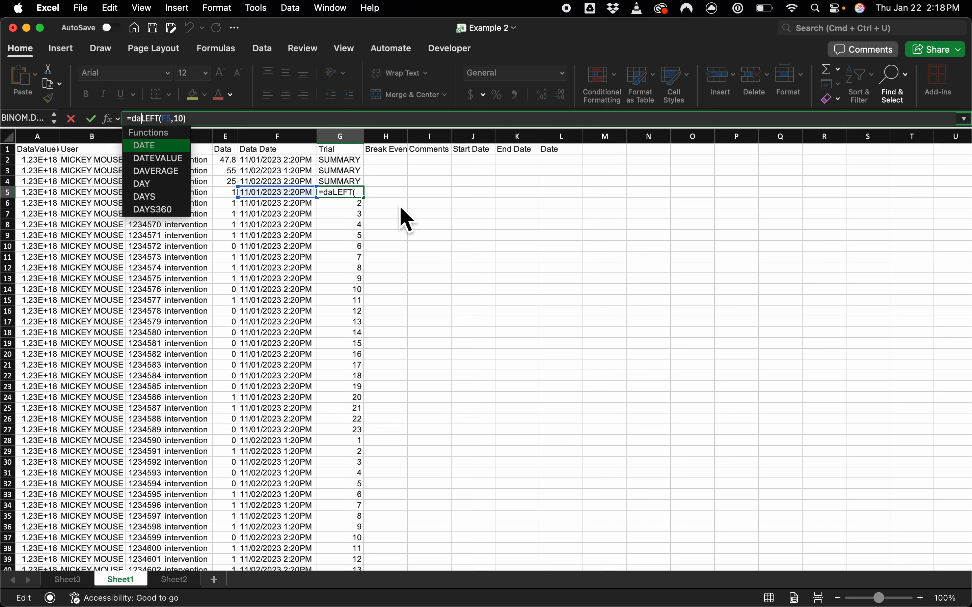
type("tevalue(")
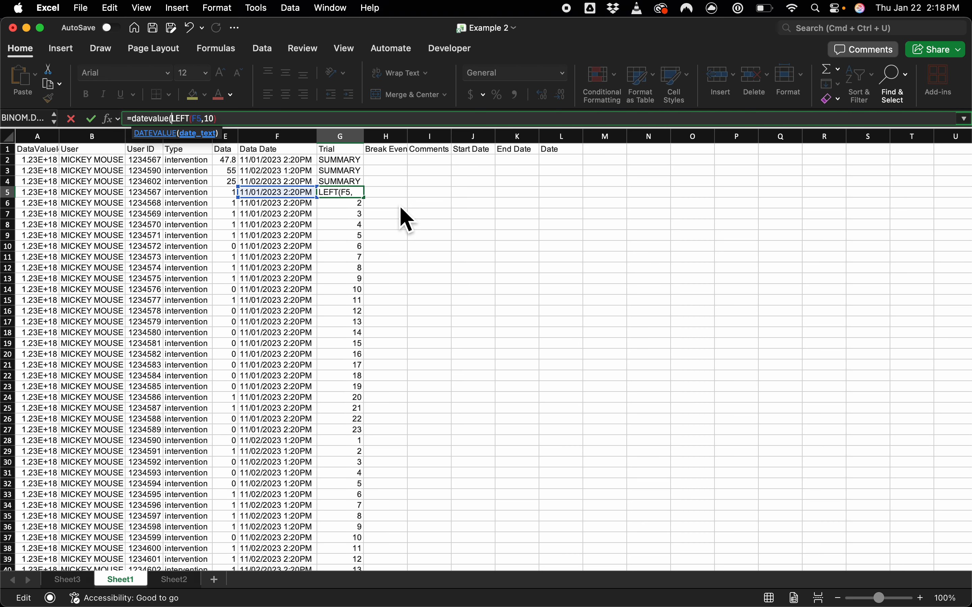
left_click(264, 119)
key("Return")
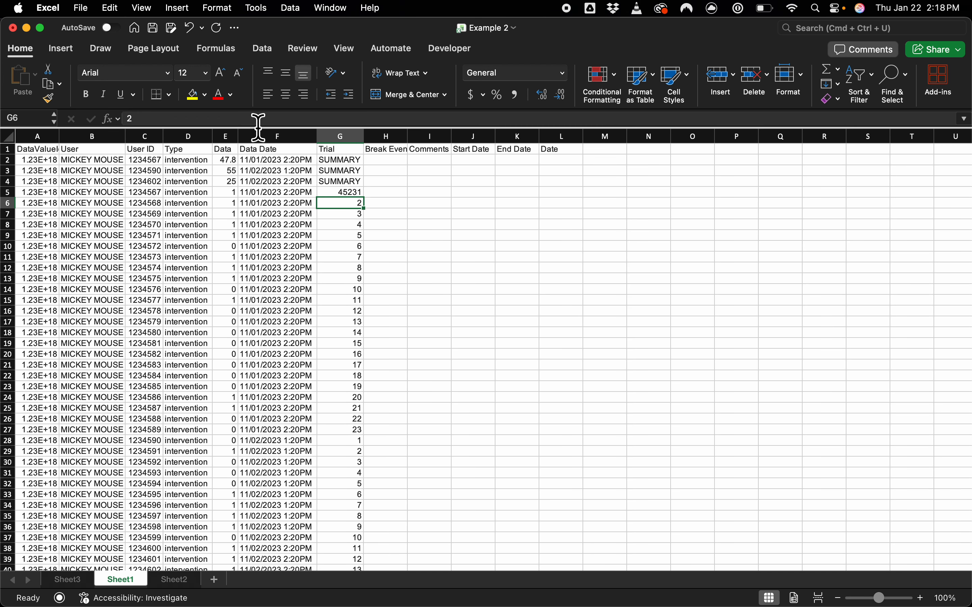
Step: Try the Short Date and Long Date formats on G5 with column G widened, and undo the format and width changes
left_click(348, 192)
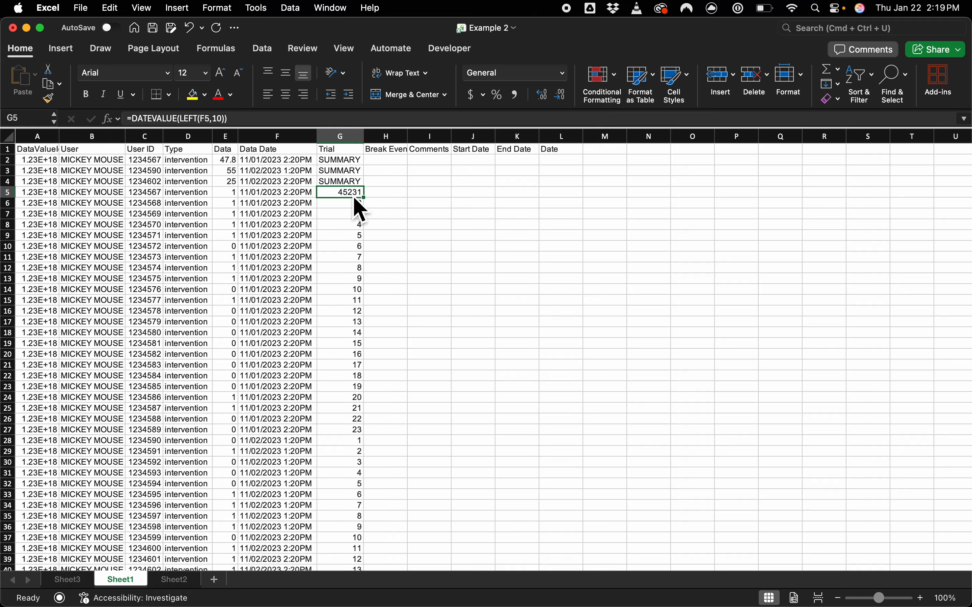
left_click(564, 73)
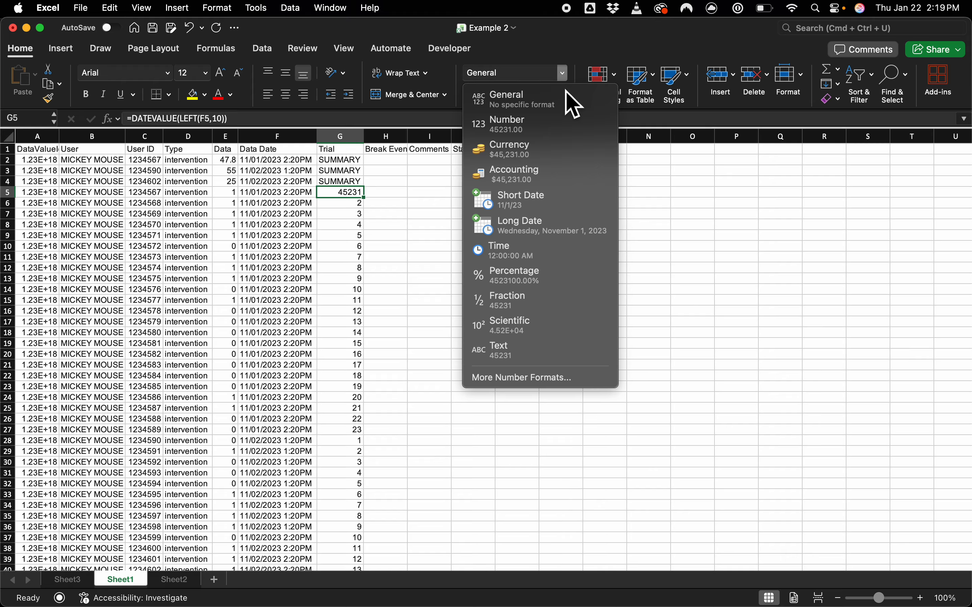
left_click(548, 201)
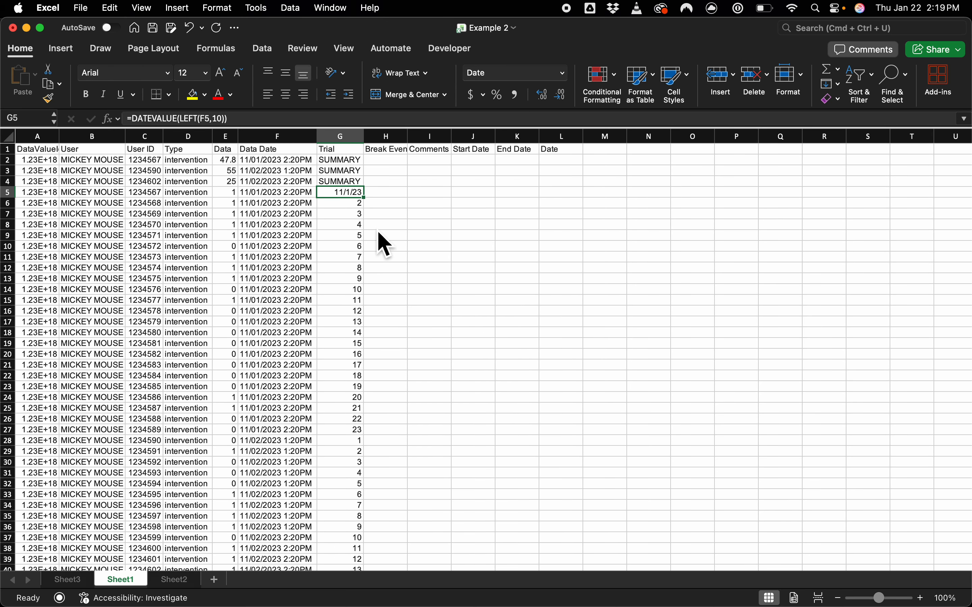
left_click(564, 75)
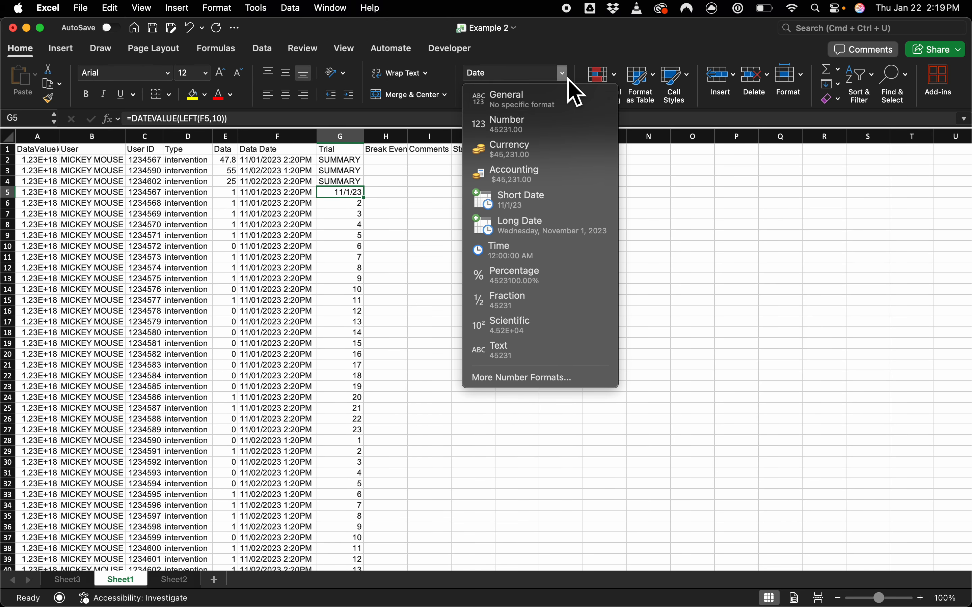
left_click(554, 232)
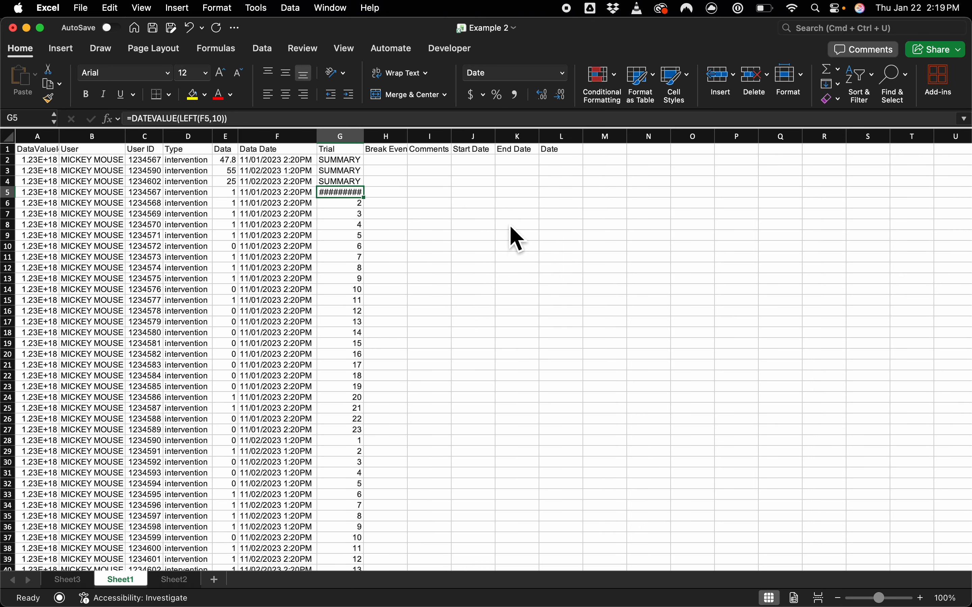
left_click(353, 136)
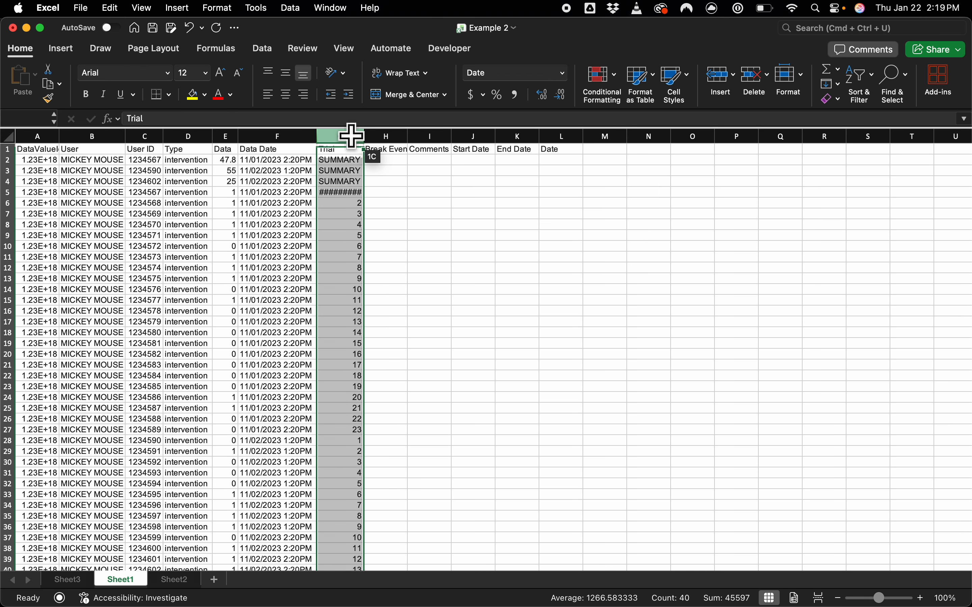
left_click_drag(364, 137, 450, 139)
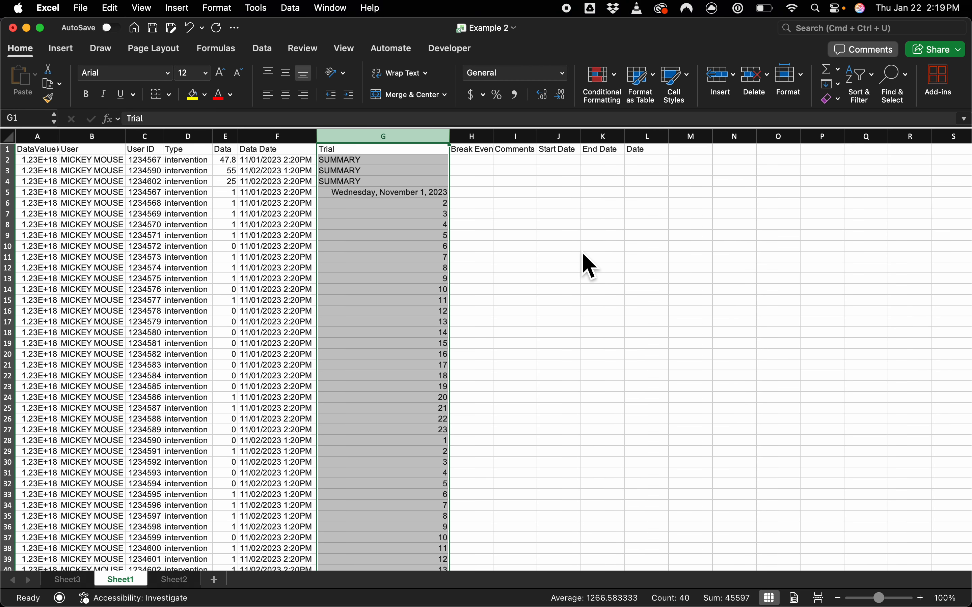
key("super+z")
key("super+z")
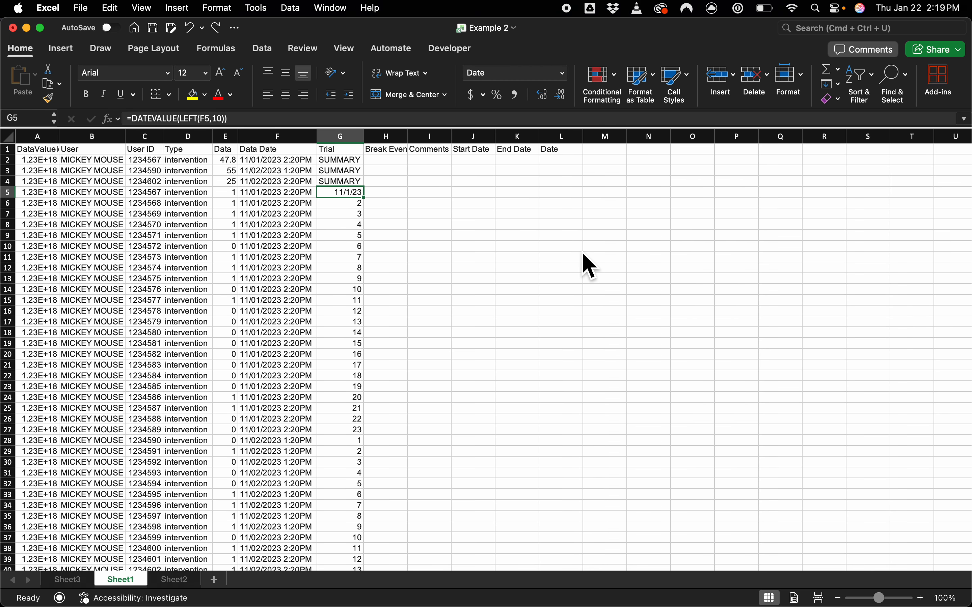
key("super+z")
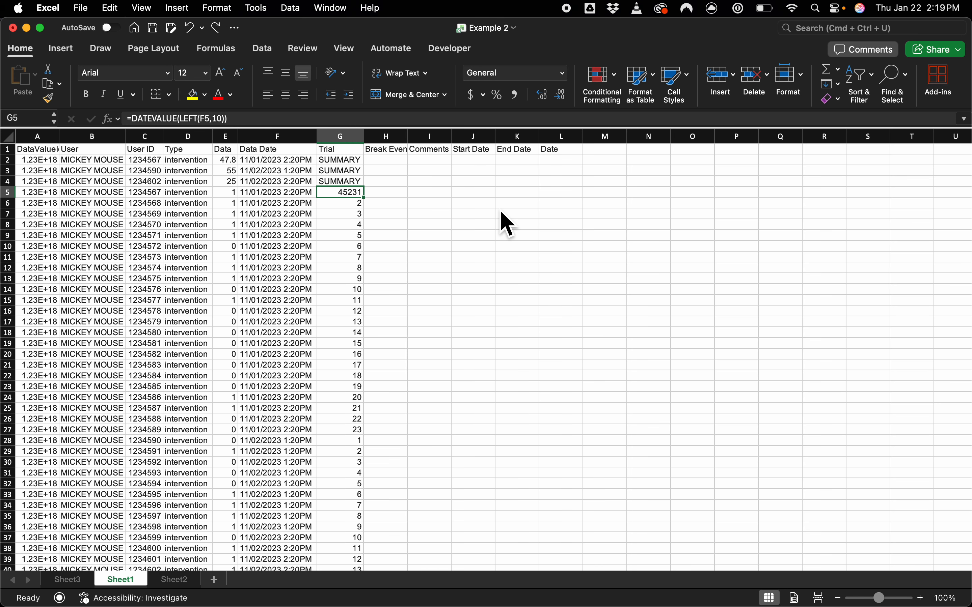
left_click(494, 205)
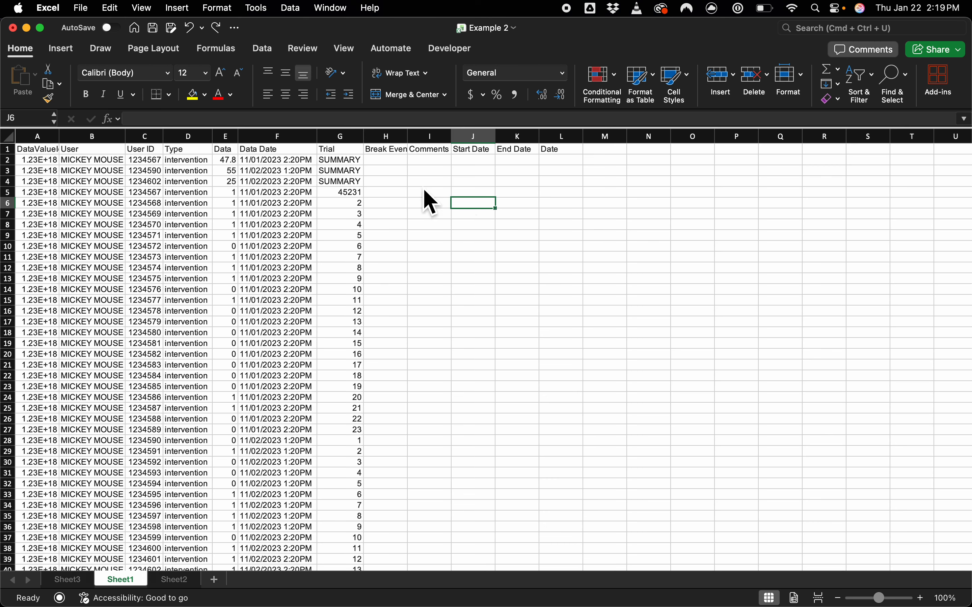
Step: Try filling the G5 date-value formula down to G13, and undo the fill
left_click(355, 194)
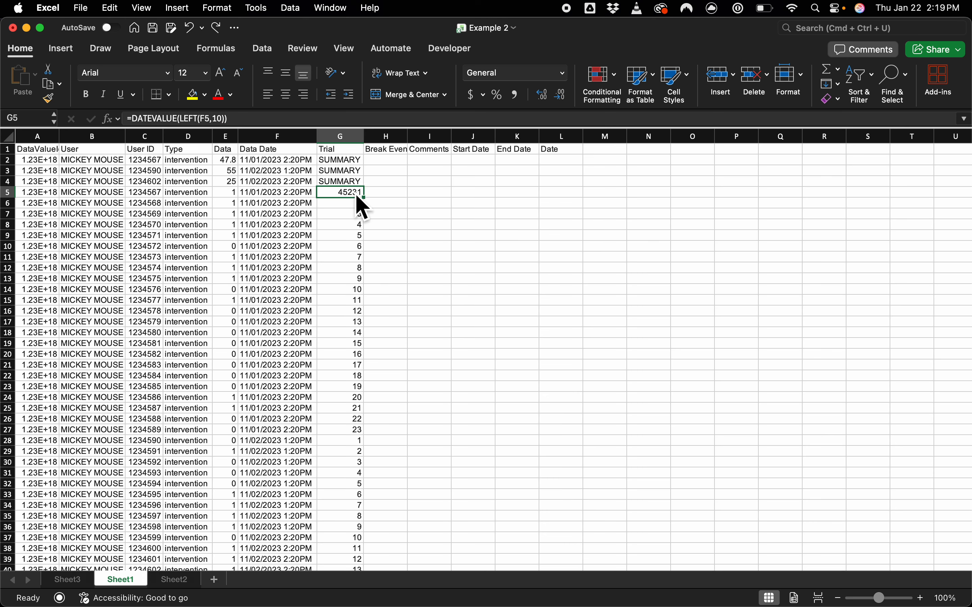
left_click_drag(368, 203, 368, 299)
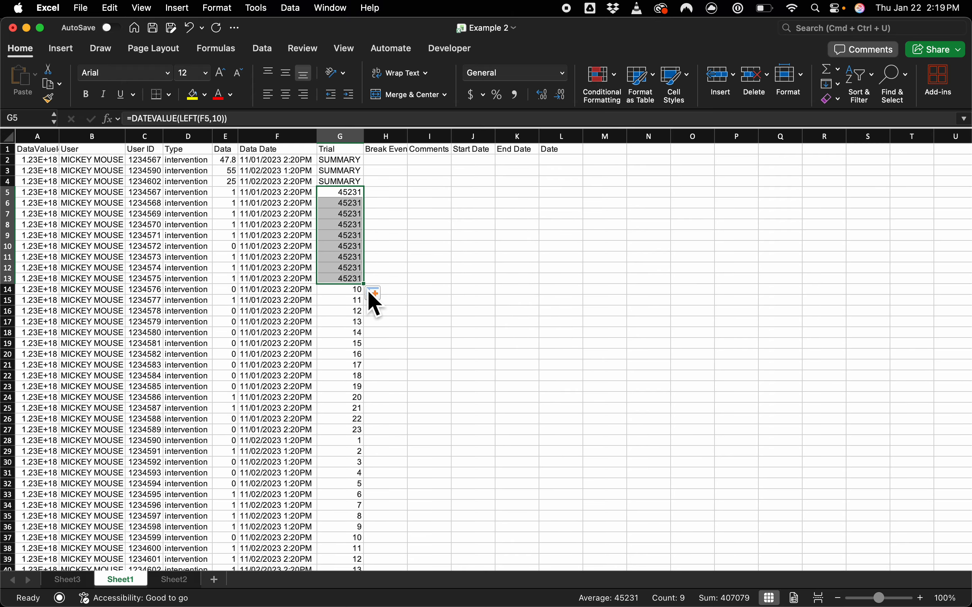
key("super+z")
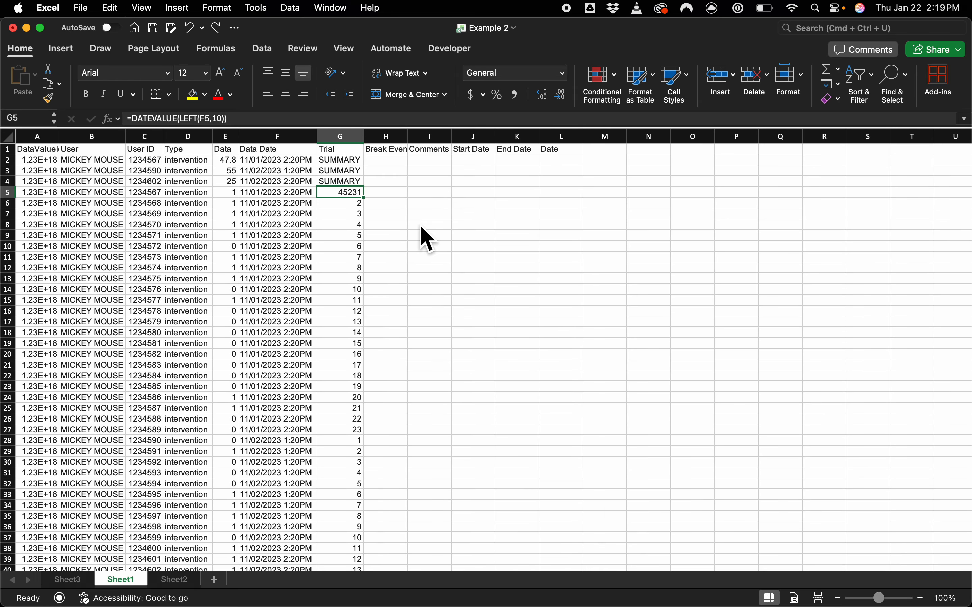
Step: Fill the date-value formula from G5 down through G40, the last data row
key("super+shift+Down")
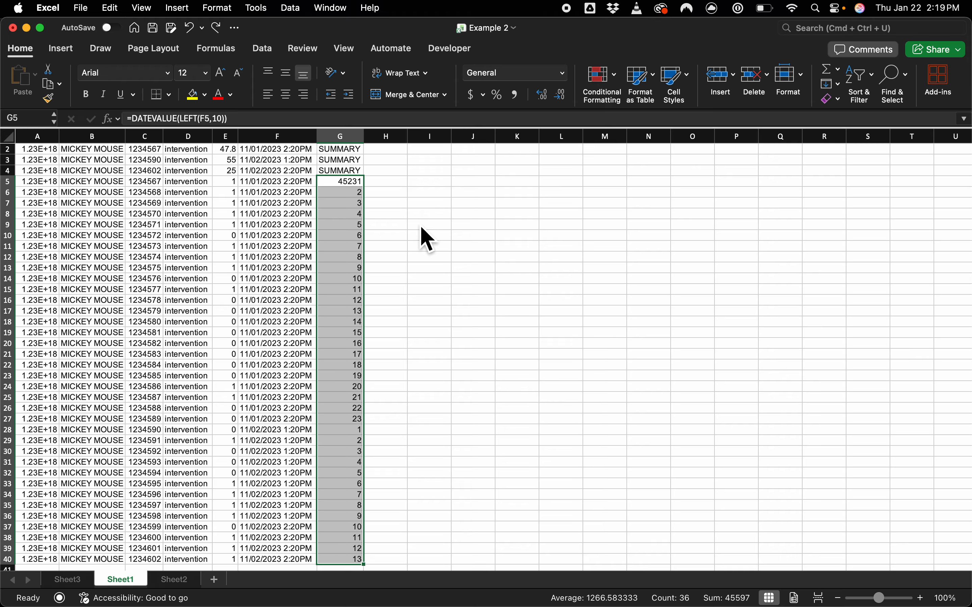
key("ctrl+d")
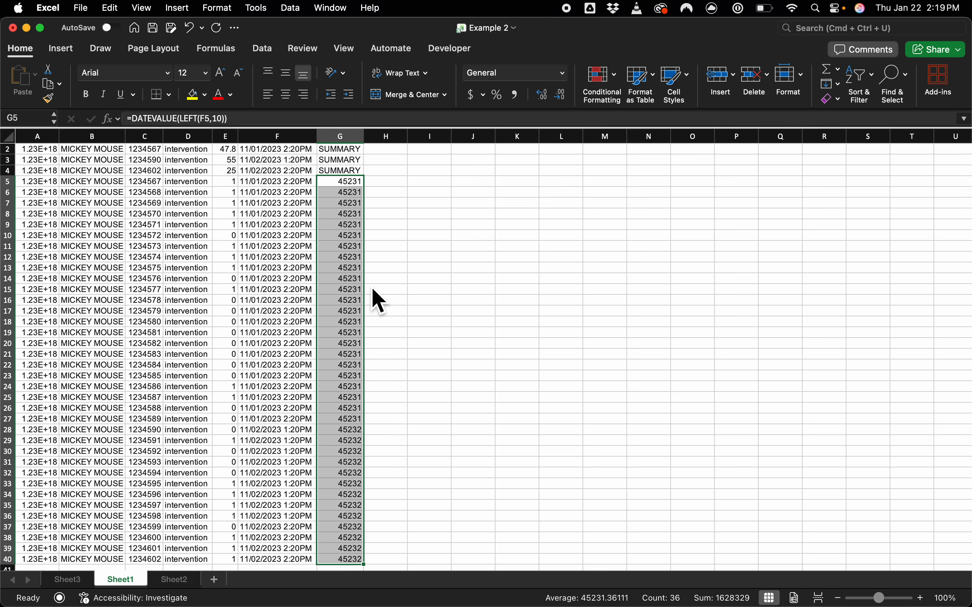
left_click(357, 183)
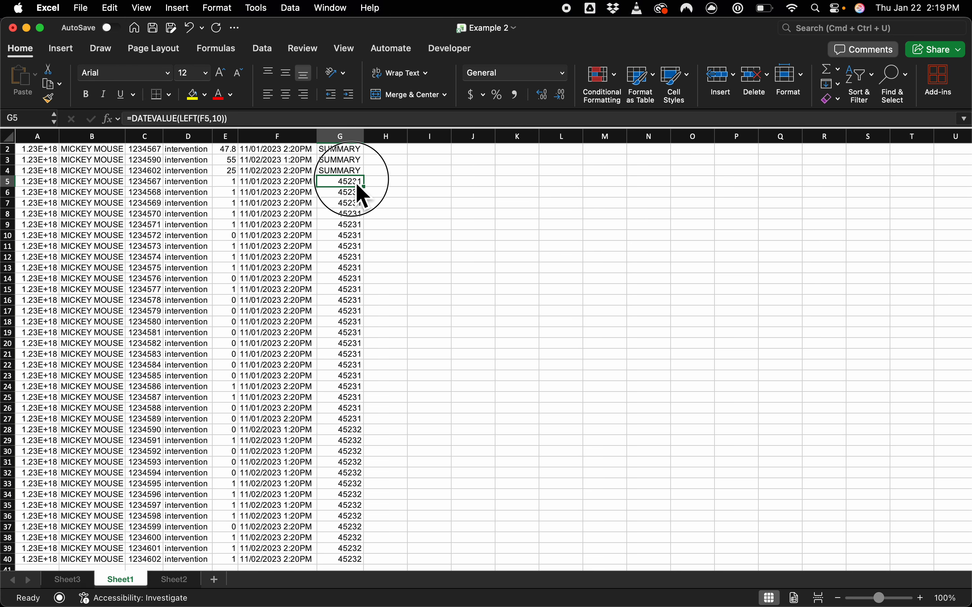
scroll(363, 196, "up", 1)
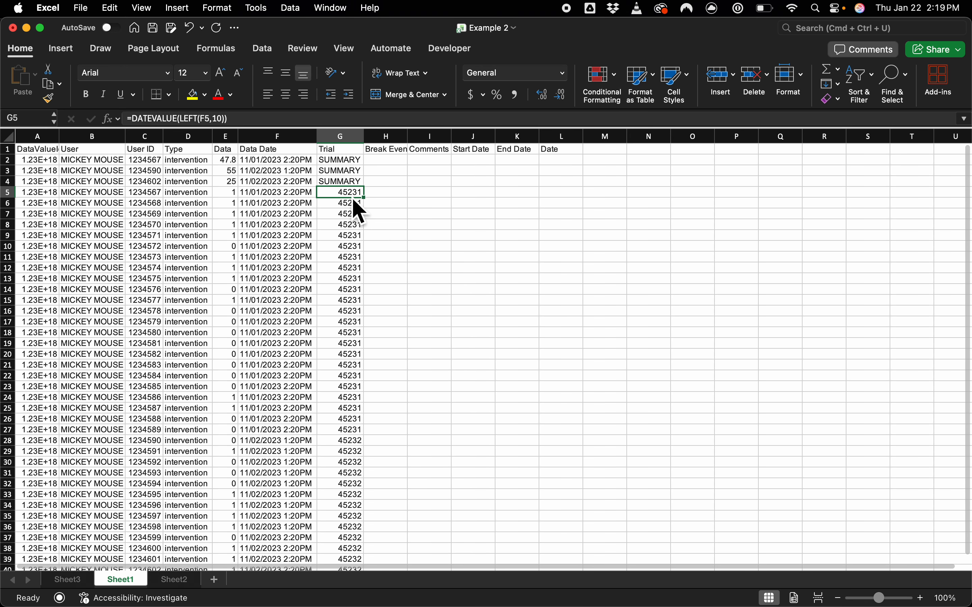
Step: Try a 2-D line chart with markers from the timestamps and date values in F5:G38, and delete the chart
left_click_drag(356, 192, 242, 334)
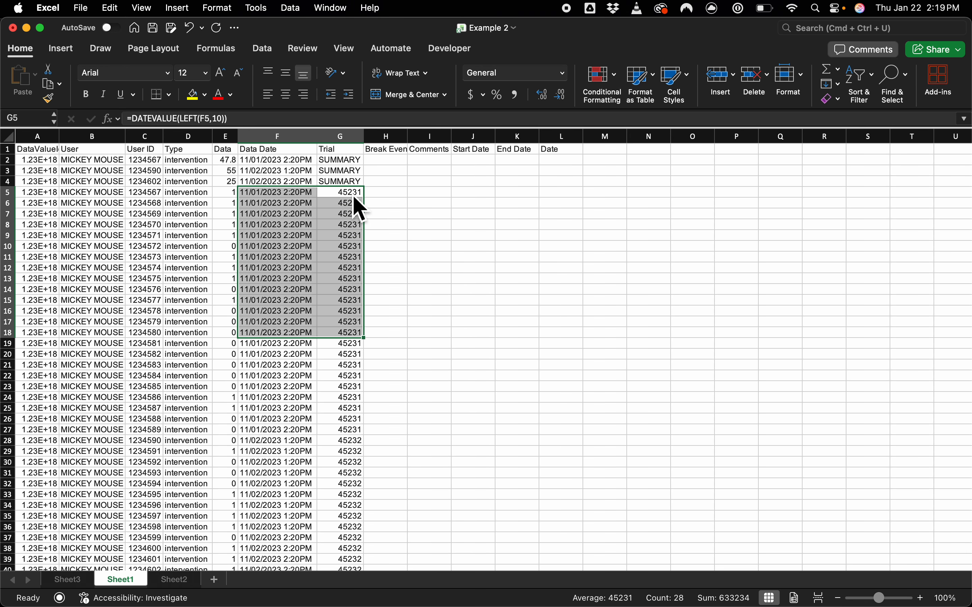
left_click_drag(351, 192, 256, 550)
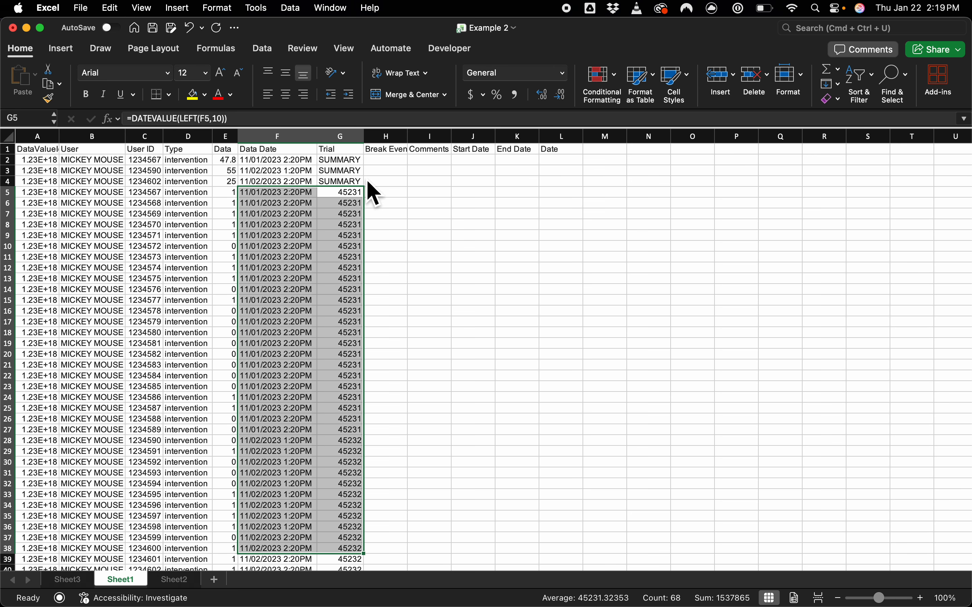
left_click(61, 48)
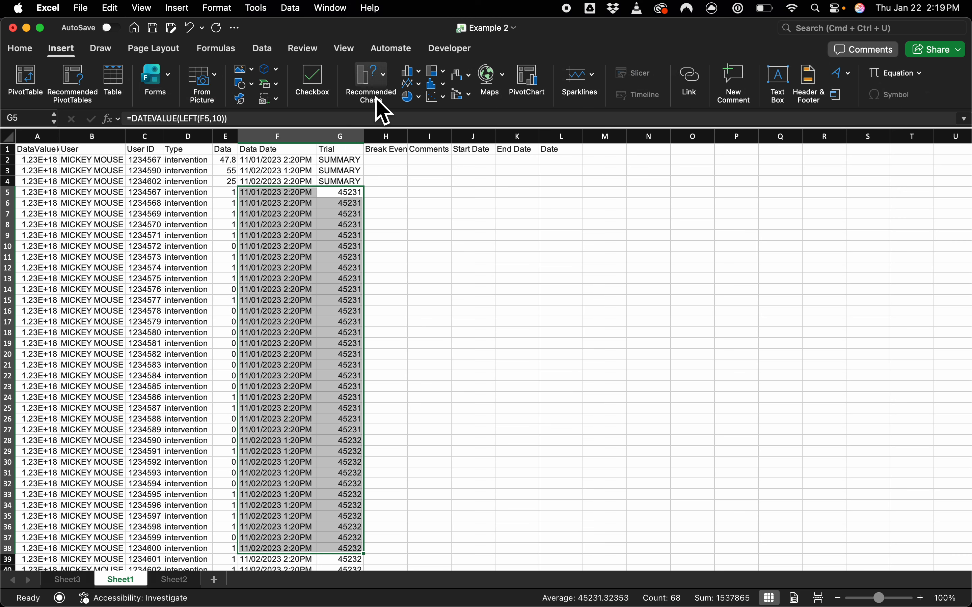
left_click(413, 84)
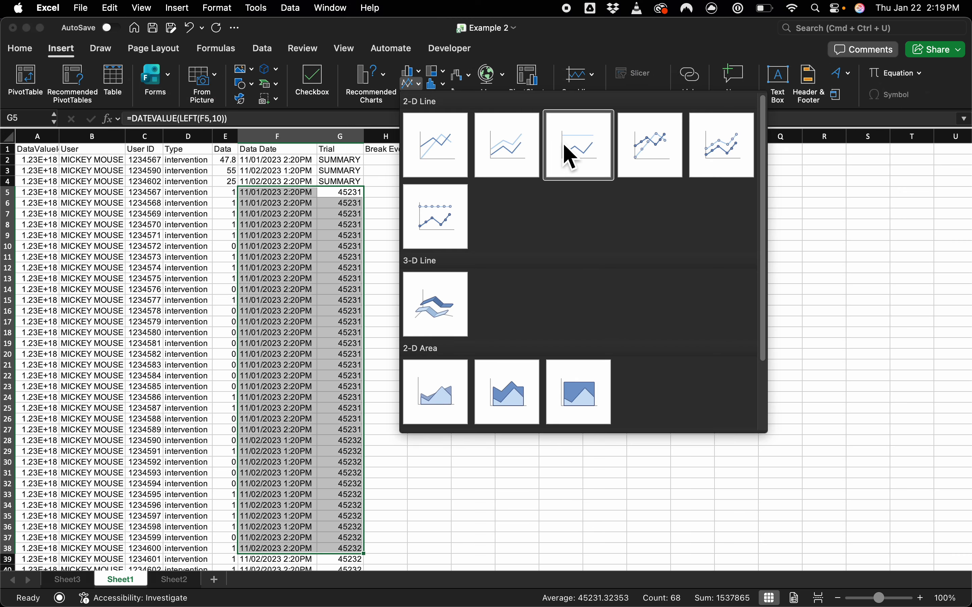
left_click(634, 155)
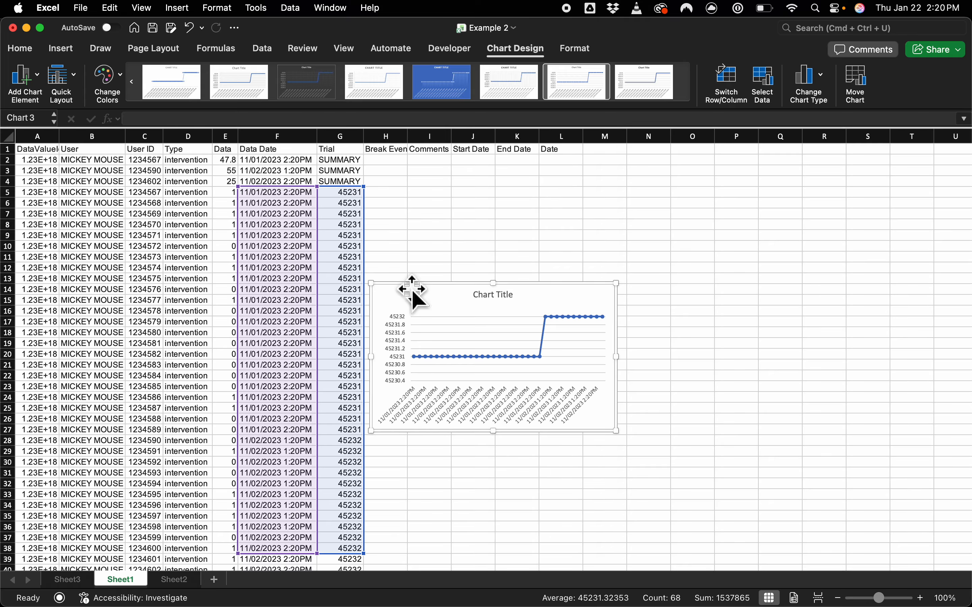
key("Delete")
left_click(507, 290)
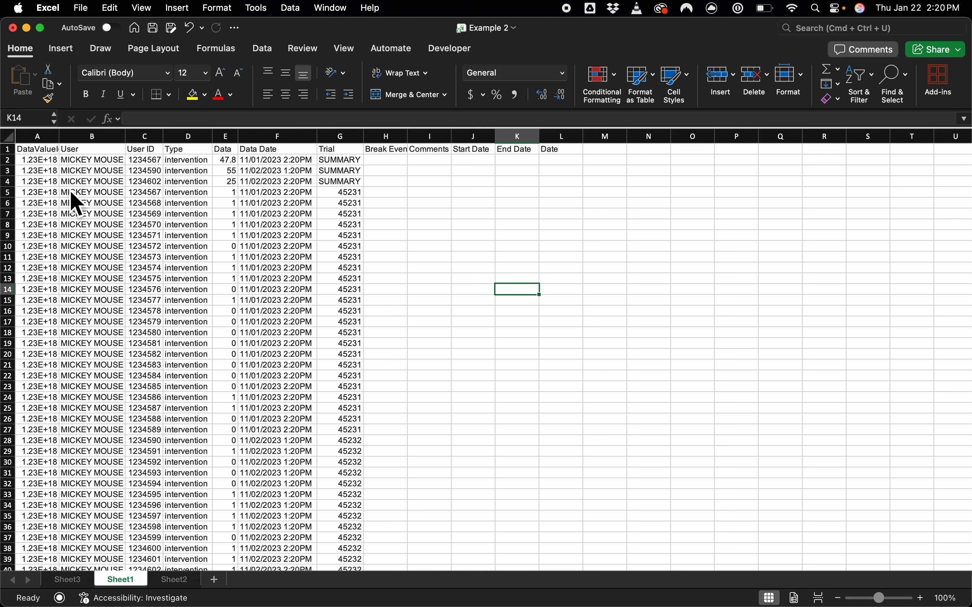
Step: Delete the three SUMMARY rows, rows 2 to 4, from Sheet1
left_click_drag(7, 181, 8, 160)
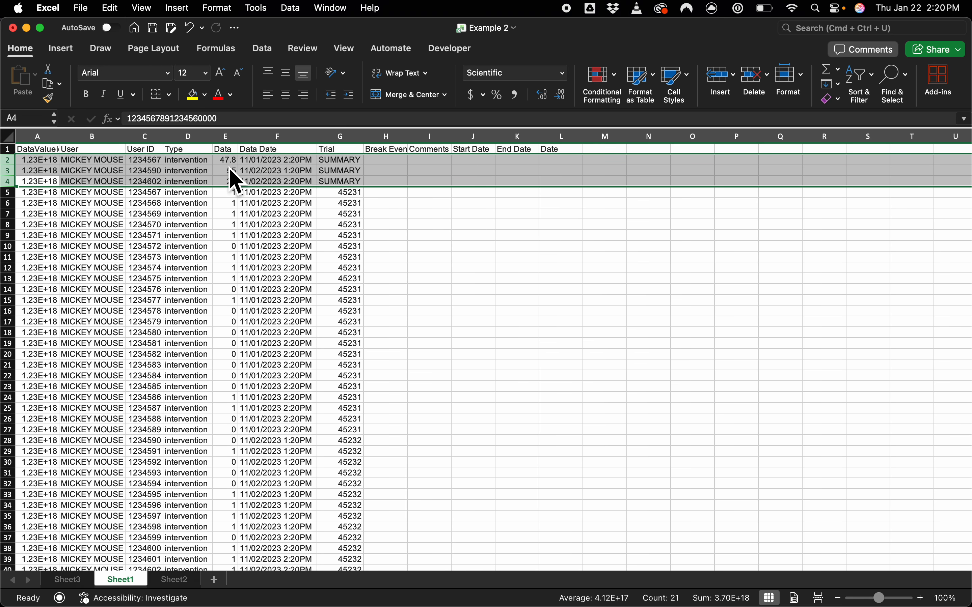
right_click(263, 160)
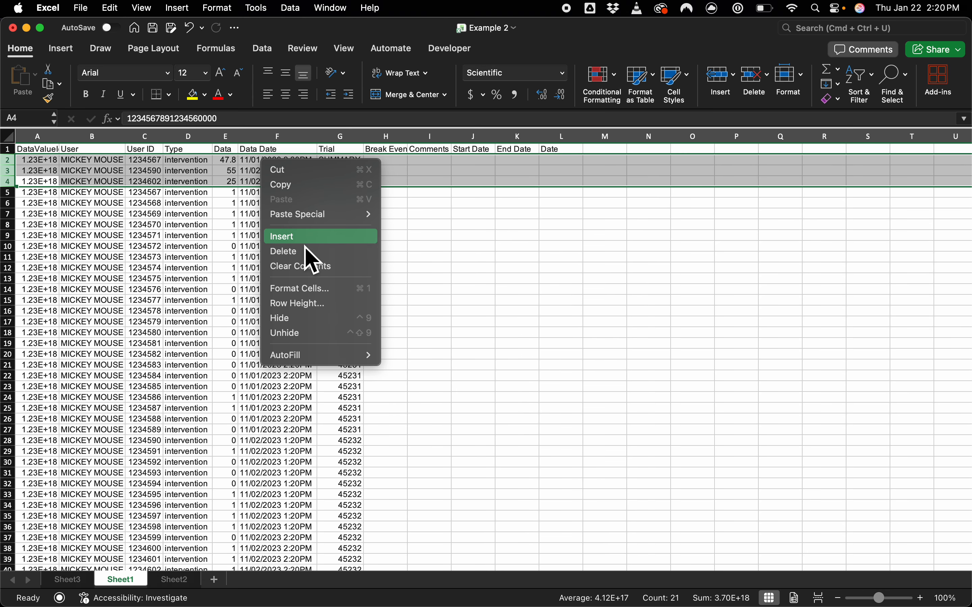
left_click(307, 252)
left_click(360, 217)
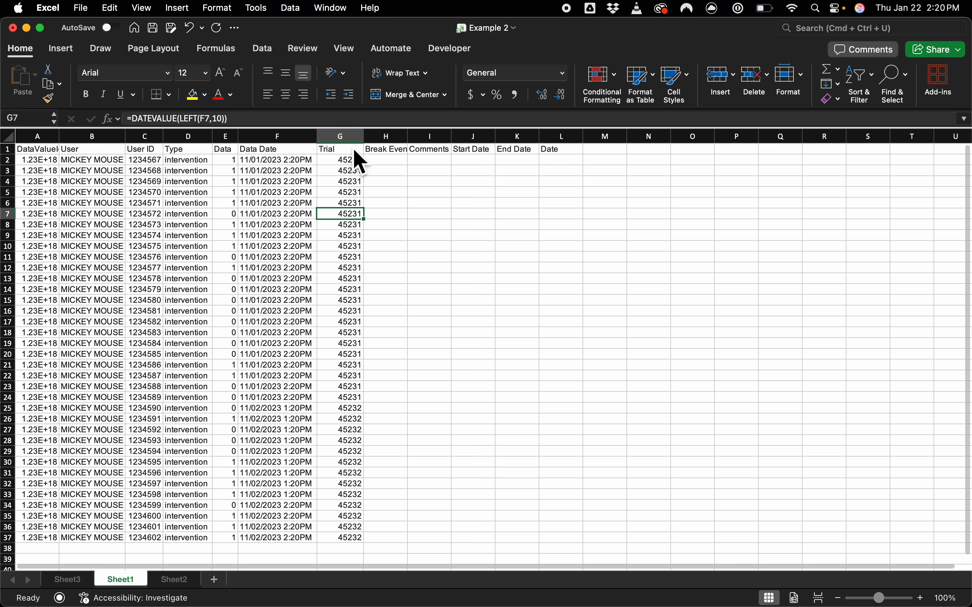
Step: Create a PivotTable on a new worksheet from columns E to G of Sheet1 (Data, Data Date and Trial)
left_click(344, 137)
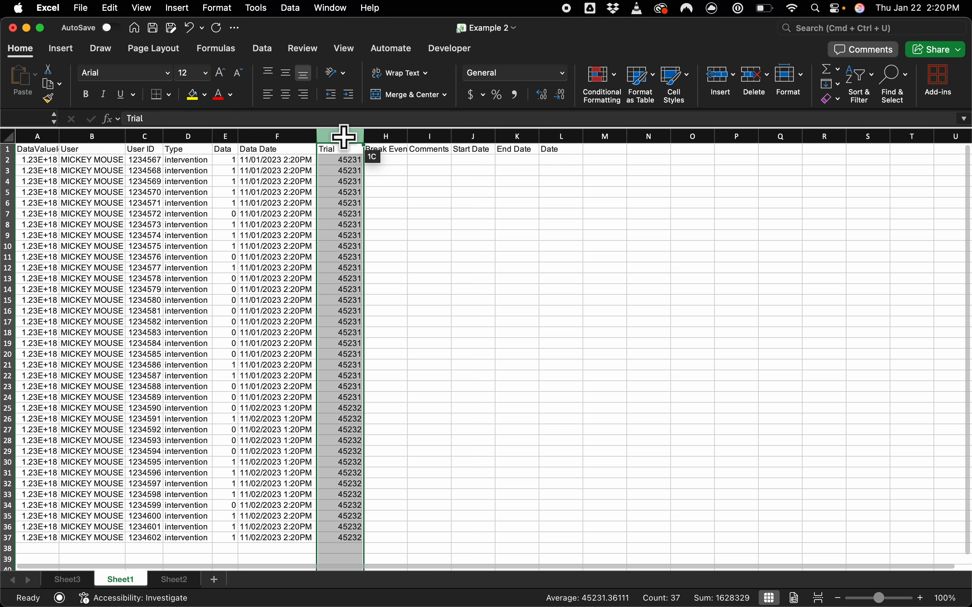
left_click_drag(344, 137, 222, 137)
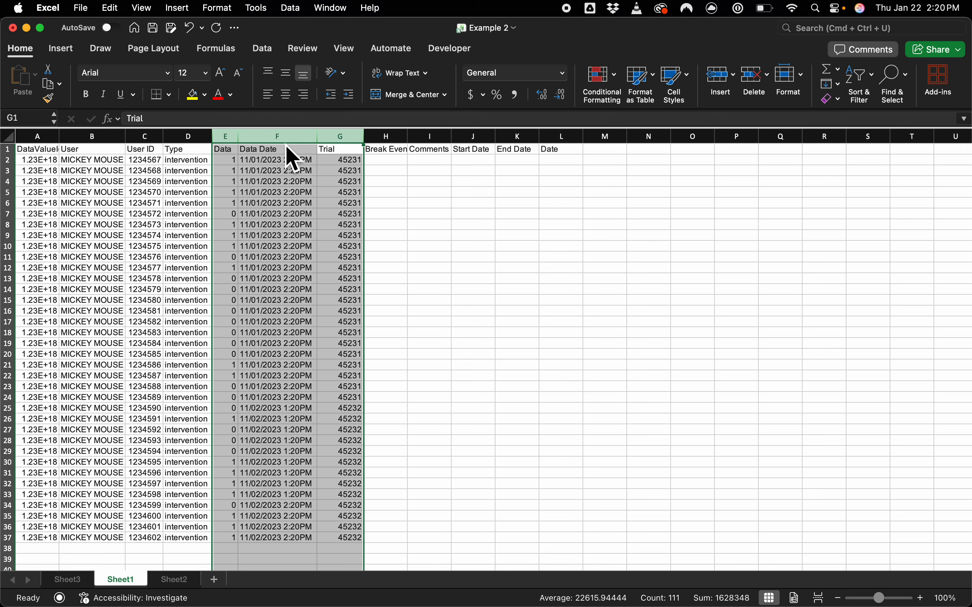
left_click(64, 53)
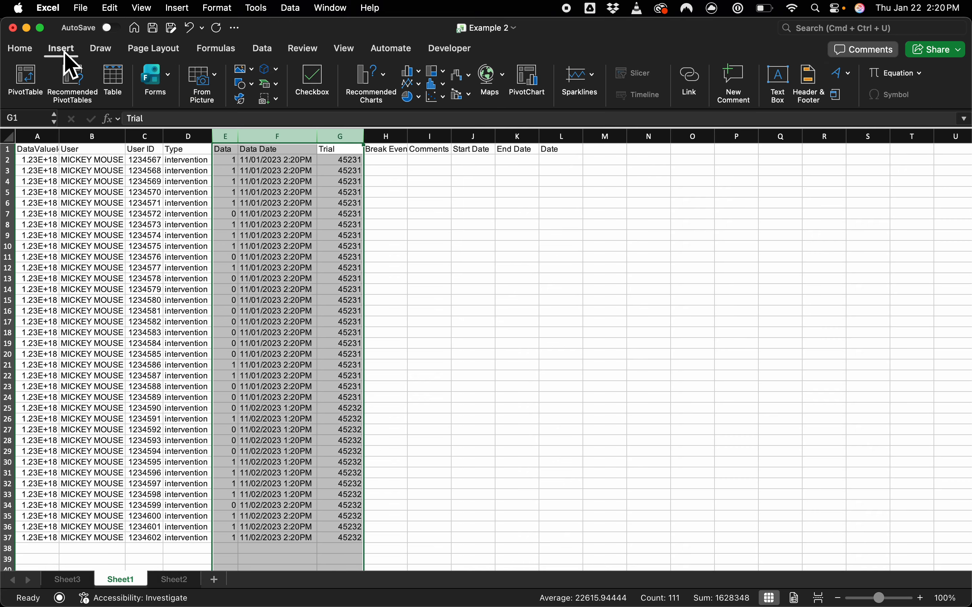
left_click(30, 82)
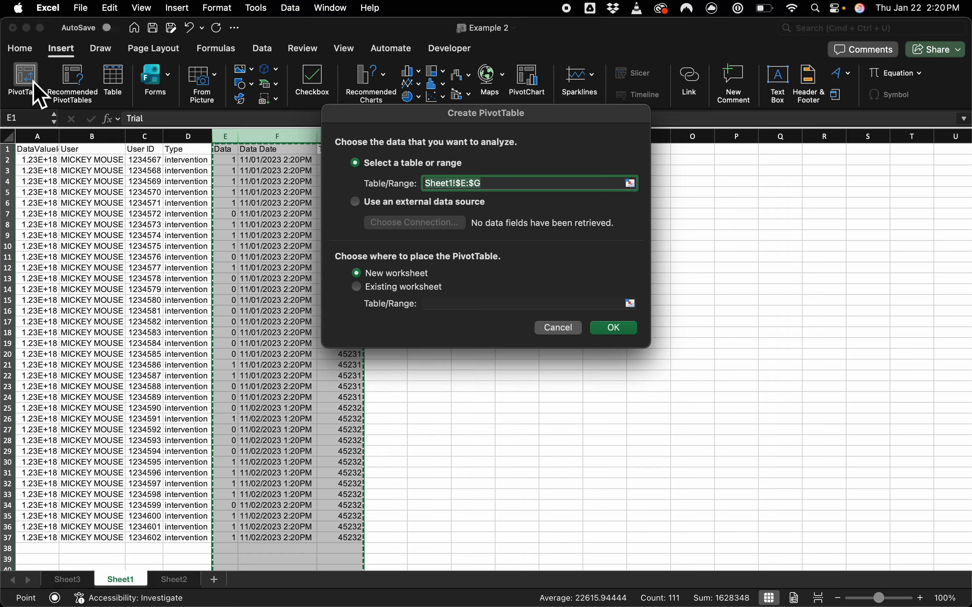
left_click(611, 330)
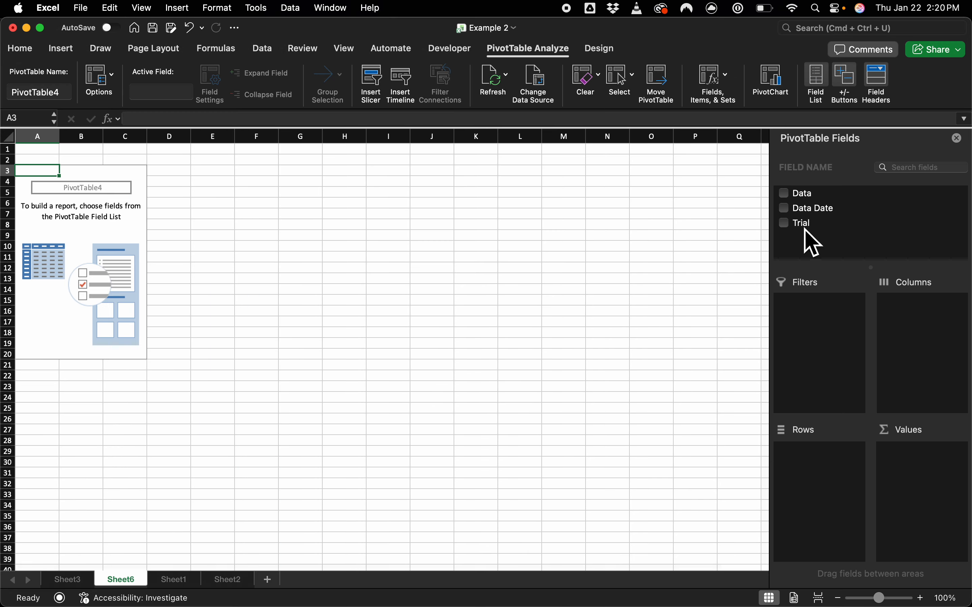
Step: Place Trial in the PivotTable's rows and Data in its values, summarized by Average
mouse_move(805, 230)
left_mouse_down()
mouse_move(821, 433)
mouse_move(806, 516)
left_mouse_up()
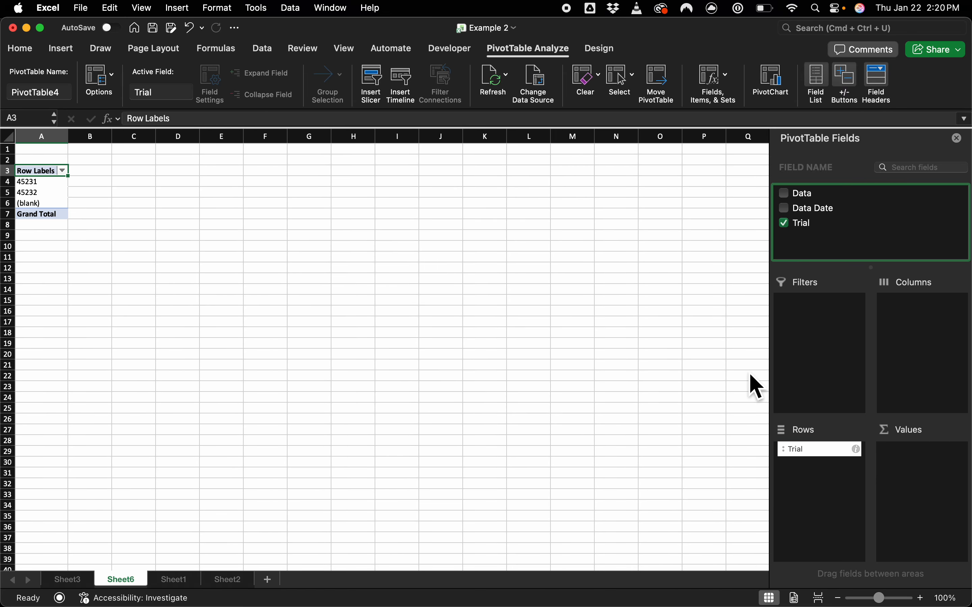
mouse_move(800, 199)
left_mouse_down()
mouse_move(889, 363)
mouse_move(917, 500)
left_mouse_up()
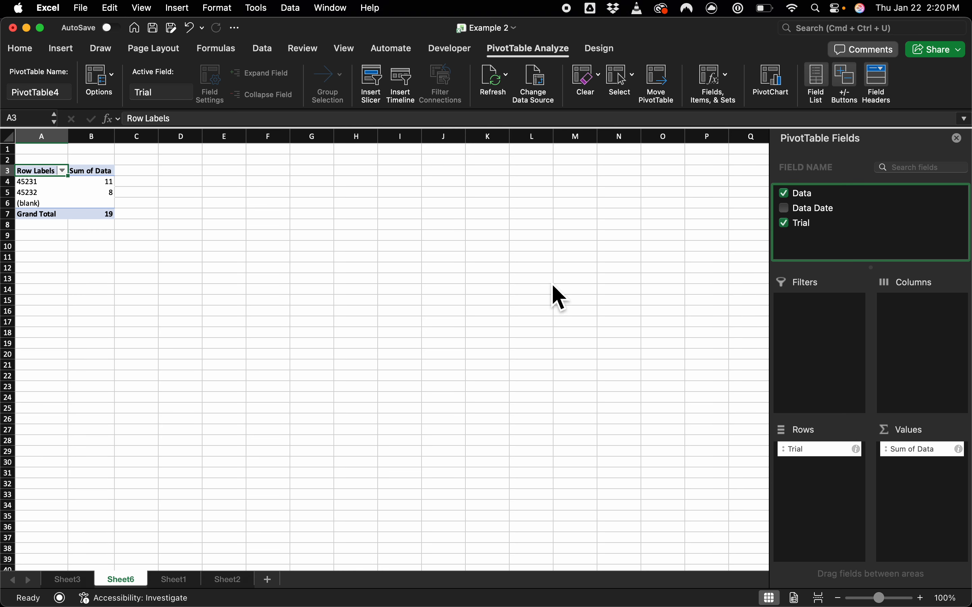
left_click(963, 457)
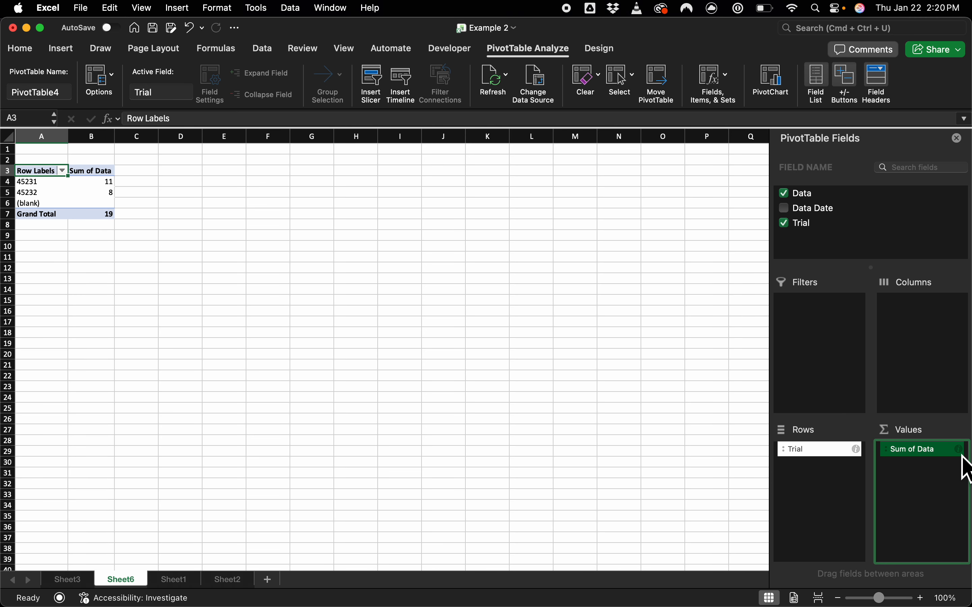
left_click(959, 450)
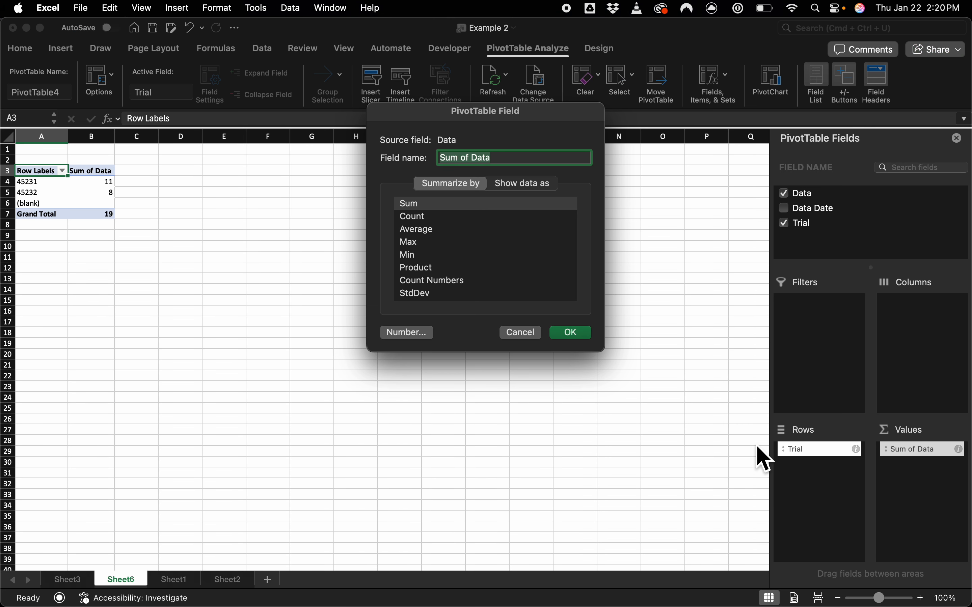
left_click(450, 228)
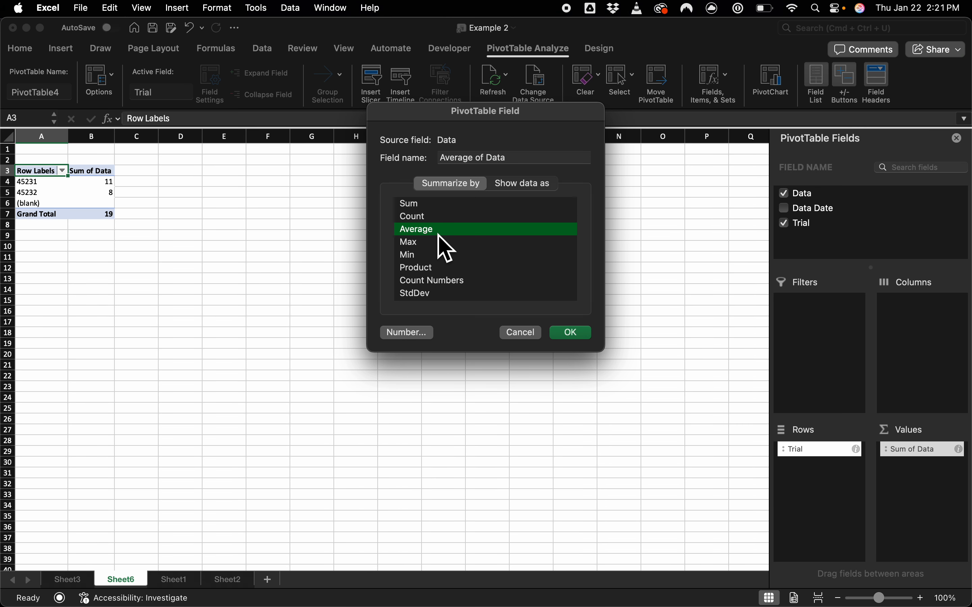
left_click(577, 341)
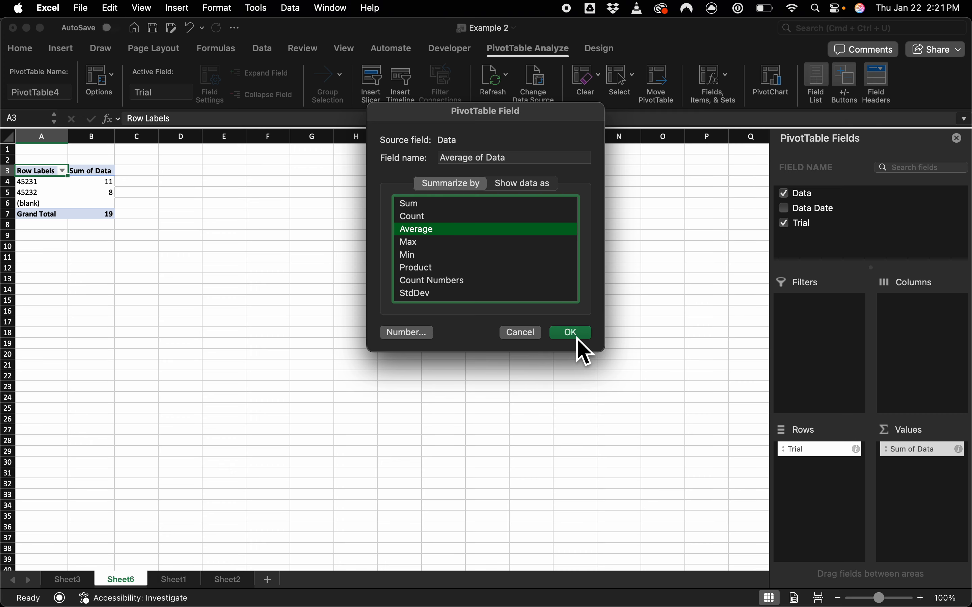
left_click(578, 341)
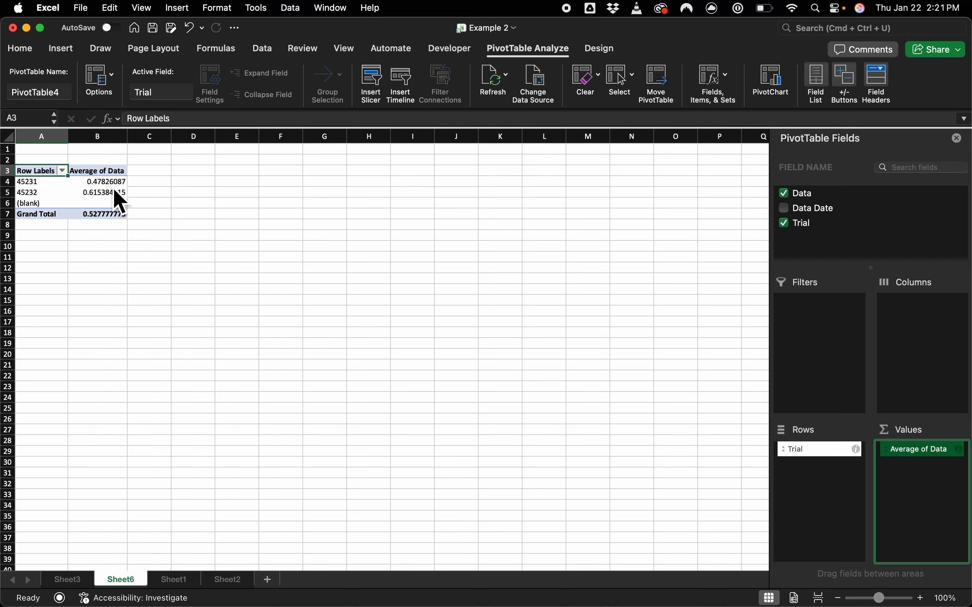
Step: Try a PivotChart from the averages by date in A4:B5, and delete the chart
left_click(41, 182)
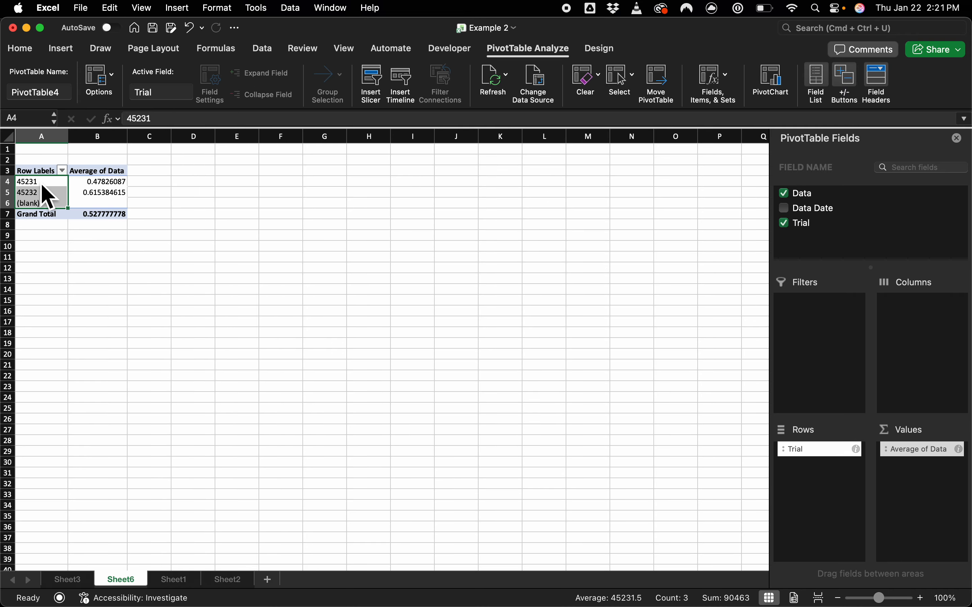
left_click(42, 182)
left_click_drag(44, 182, 90, 189)
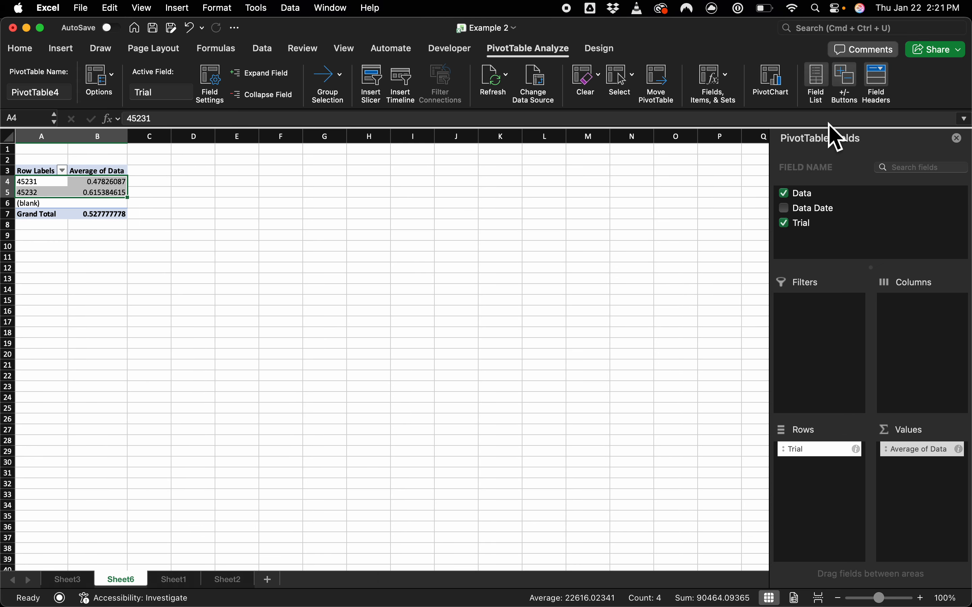
left_click(770, 83)
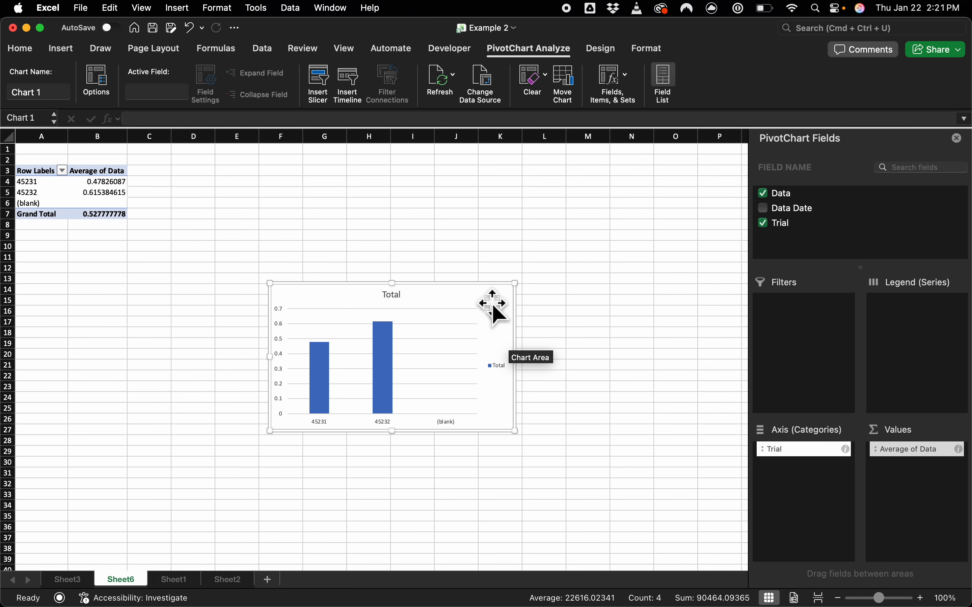
key("Delete")
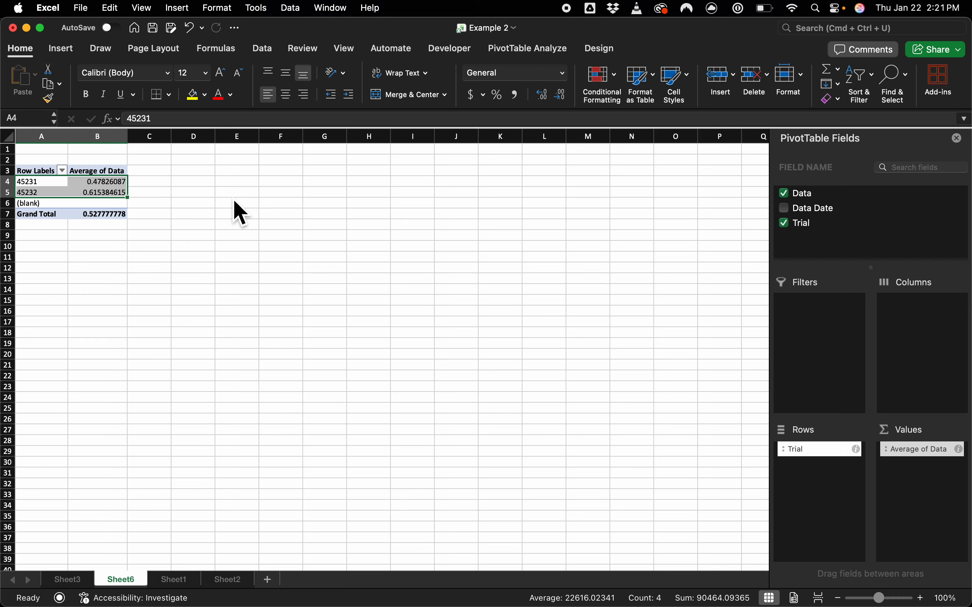
key("cmd+c")
left_click(299, 153)
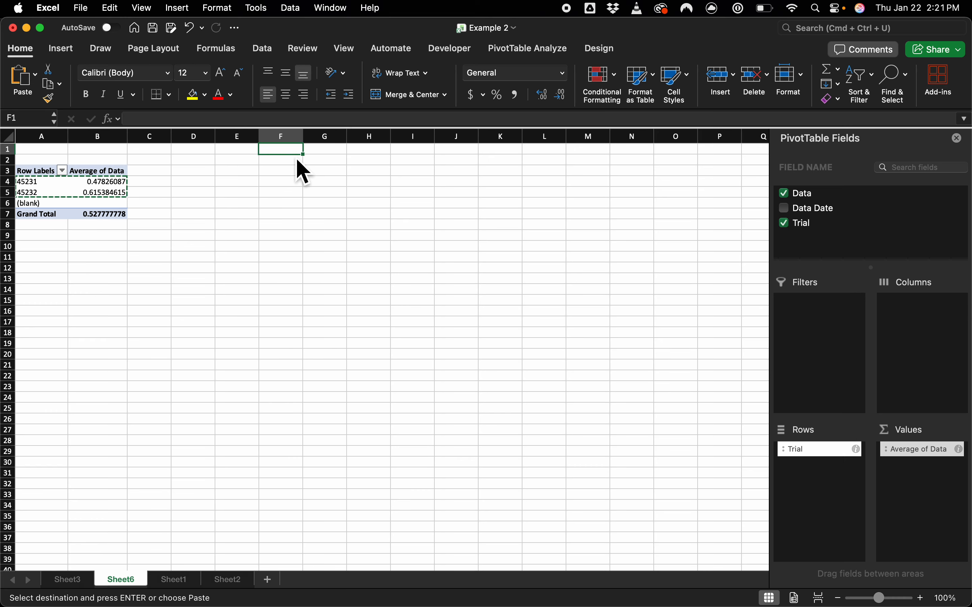
left_click(110, 8)
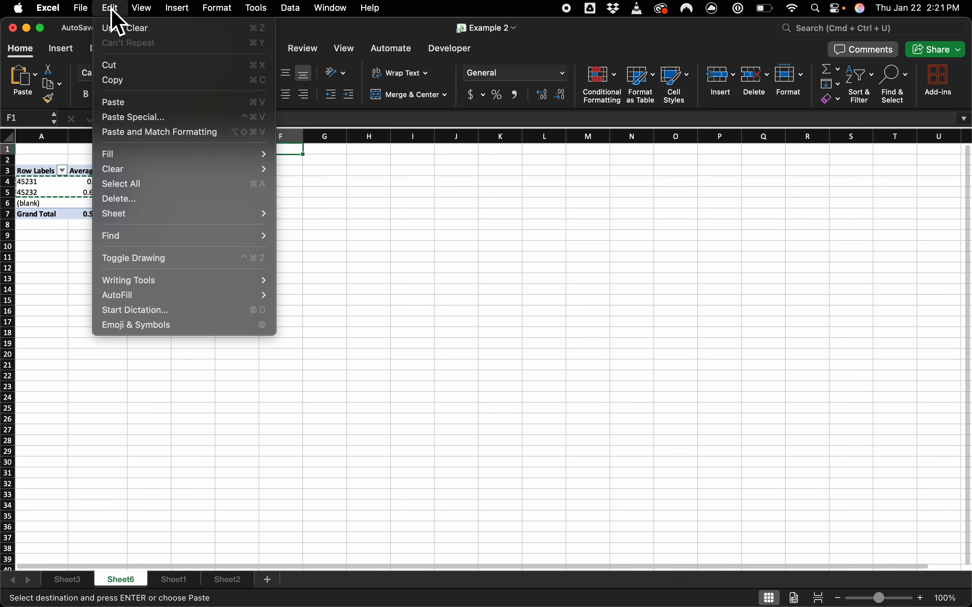
left_click(277, 201)
left_click(466, 235)
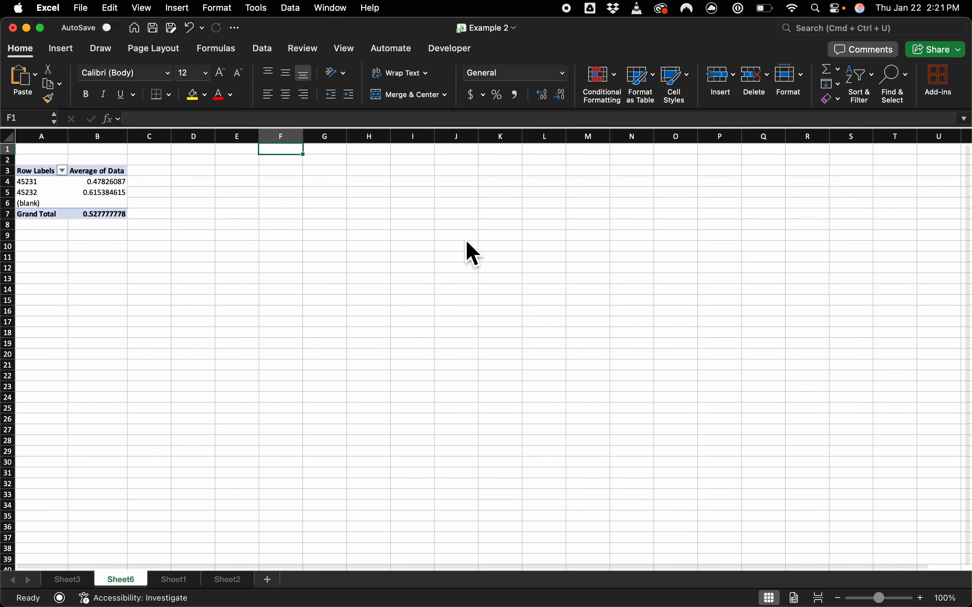
Step: Enter the headers Date in F1 and Average in G1 beside the PivotTable
left_click(288, 152)
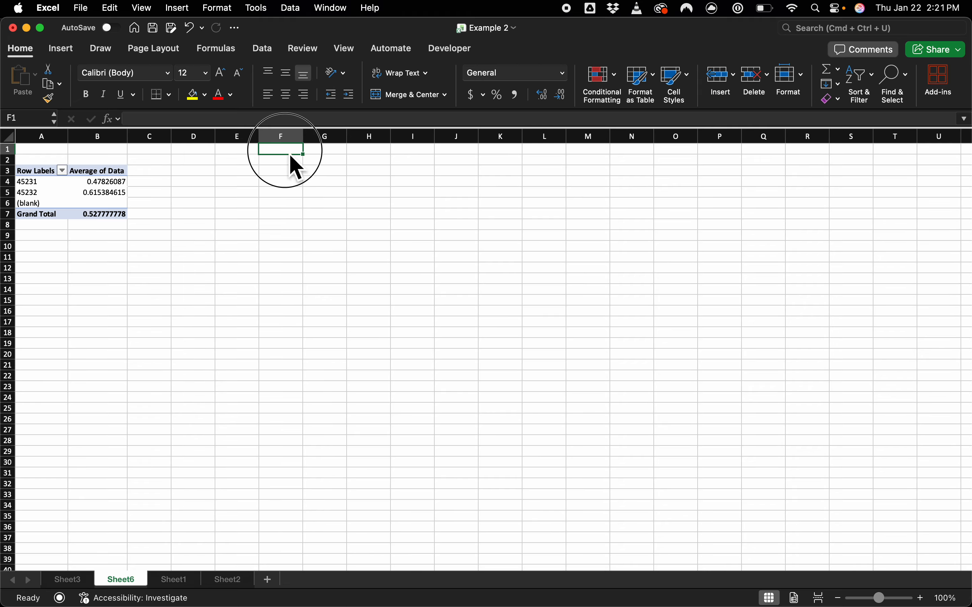
type("Date")
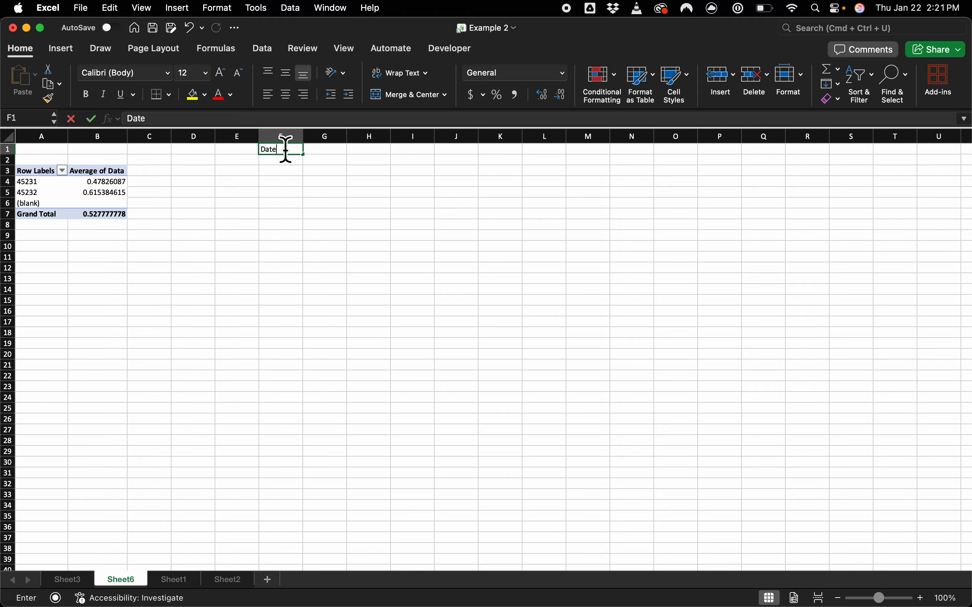
key("Tab")
type("Average")
key("Return")
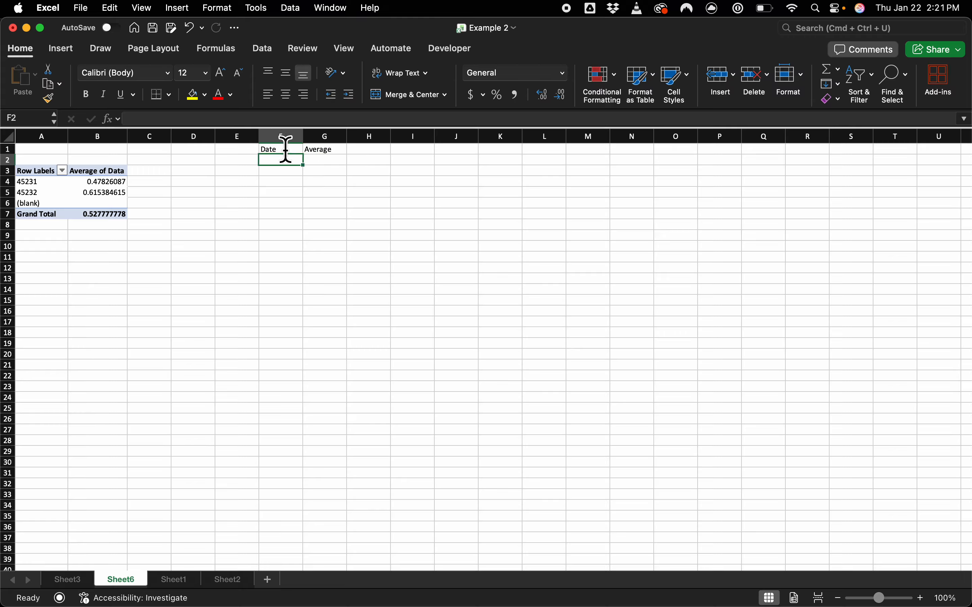
Step: Copy the two dates and their averages from A4:B5 of the PivotTable into F2:G3
left_click_drag(30, 182, 40, 203)
left_click_drag(101, 183, 40, 194)
key("super+c")
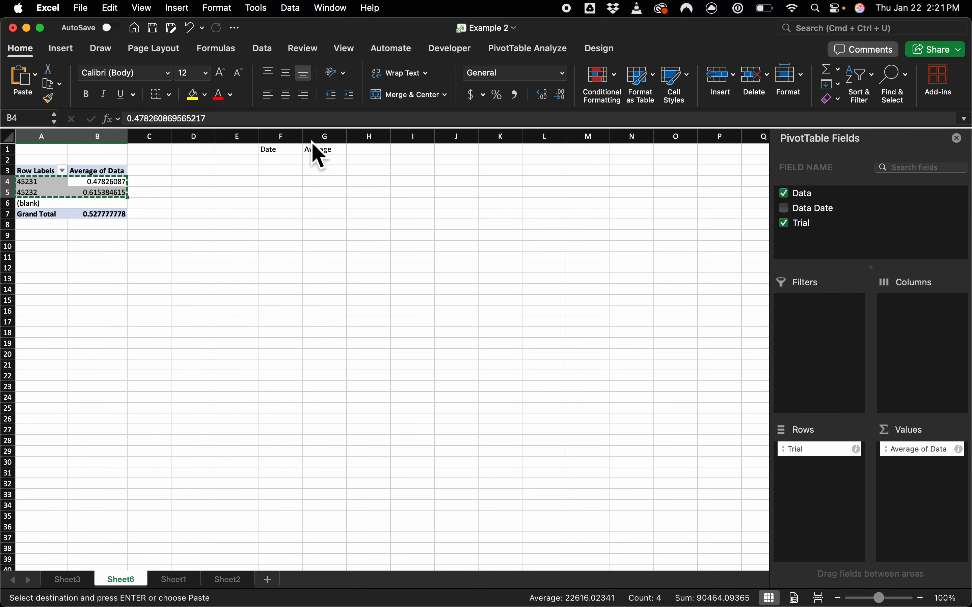
left_click(280, 161)
key("super+v")
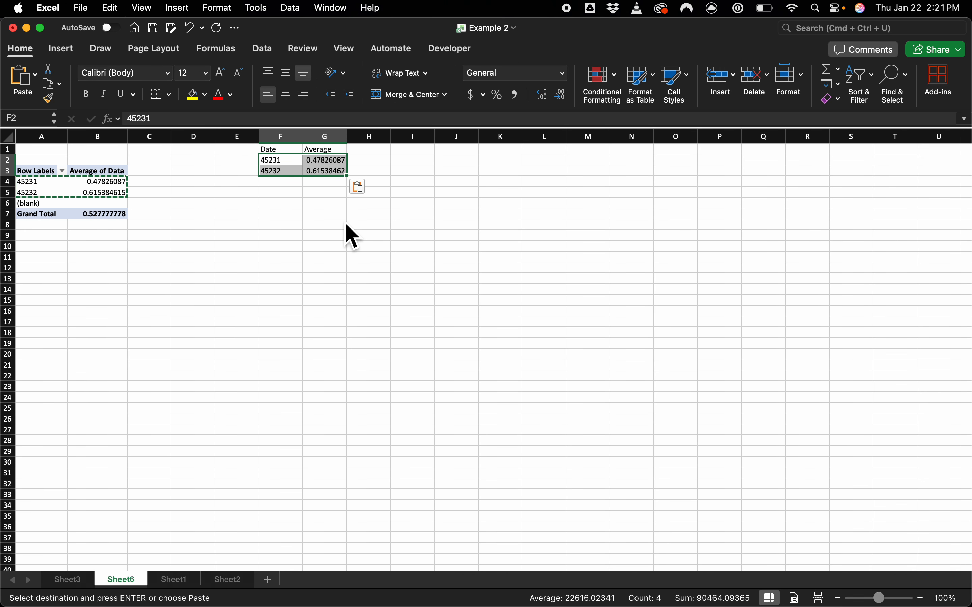
Step: Format the Average column G as percentages and the Date column F as Short Date
left_click(335, 215)
left_click(325, 135)
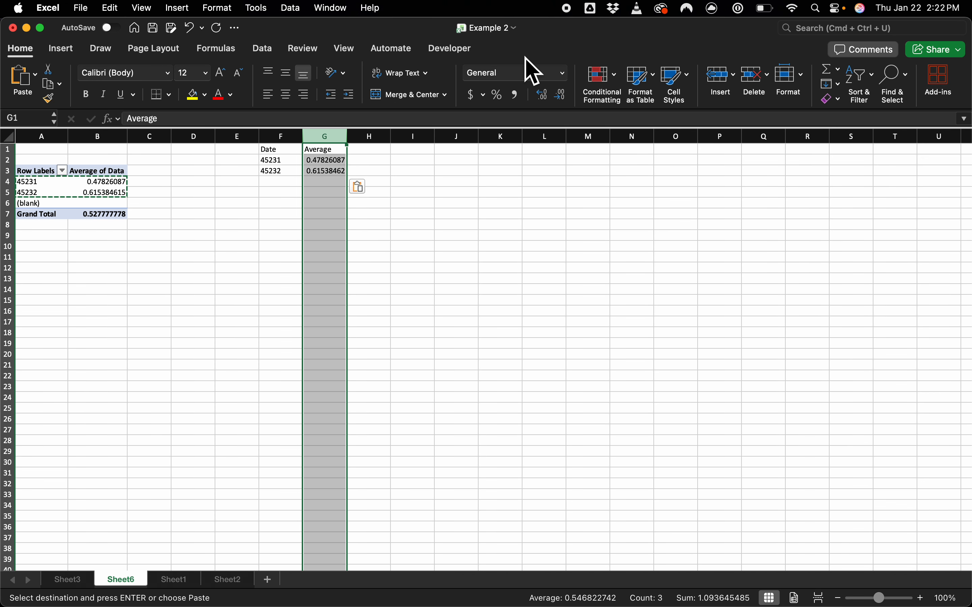
left_click(497, 94)
left_click(281, 135)
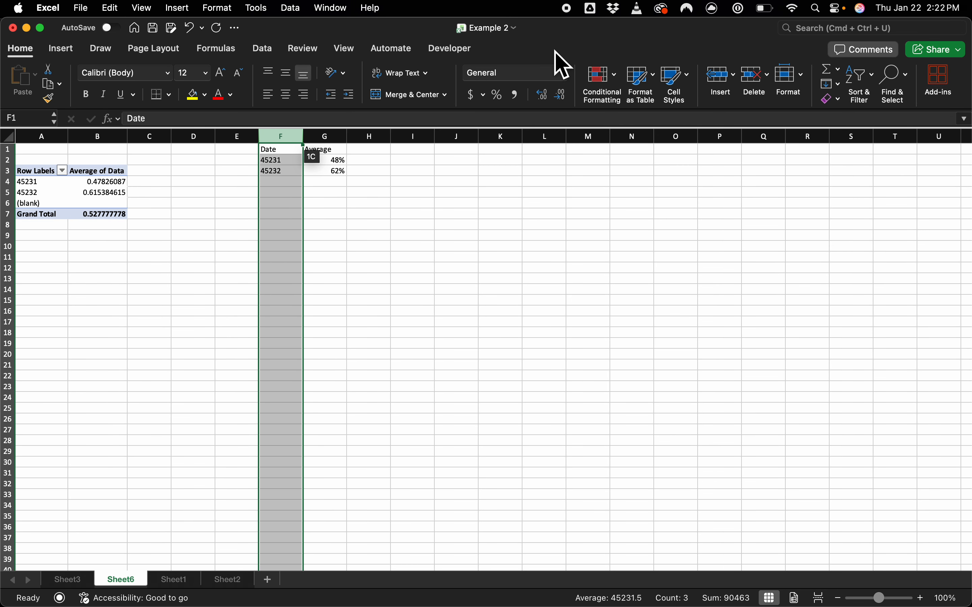
left_click(564, 73)
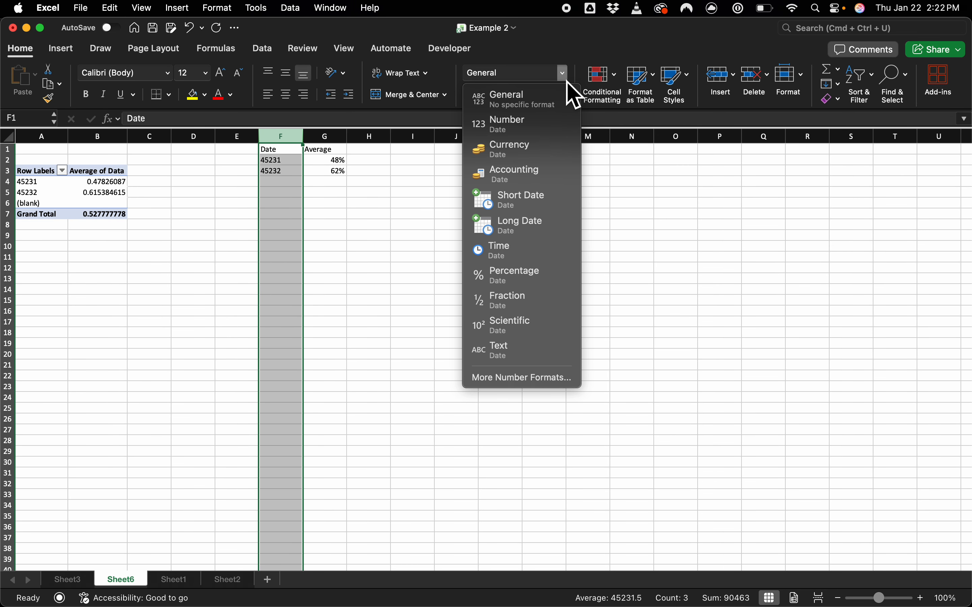
left_click(534, 209)
left_click(425, 233)
Step: Insert a scatter chart with straight lines and markers from the Date and Average data in F1:G3
left_click_drag(280, 152, 329, 172)
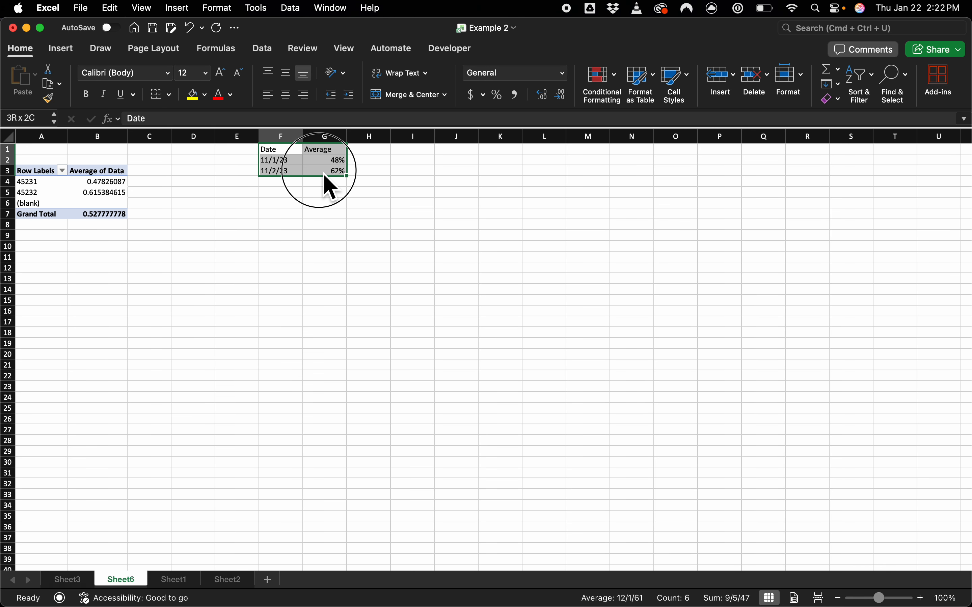
left_click(64, 59)
left_click(68, 52)
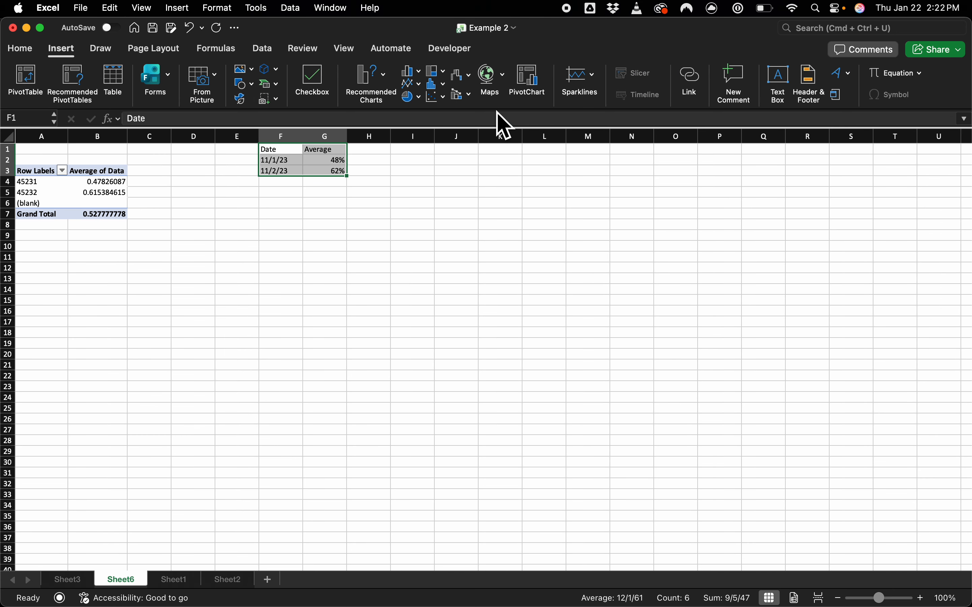
left_click(444, 98)
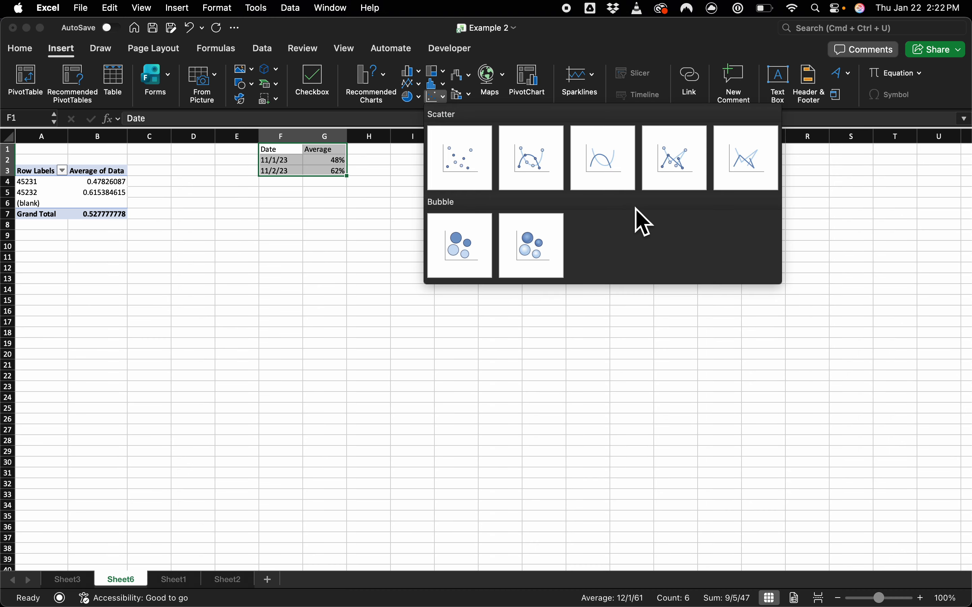
left_click(676, 157)
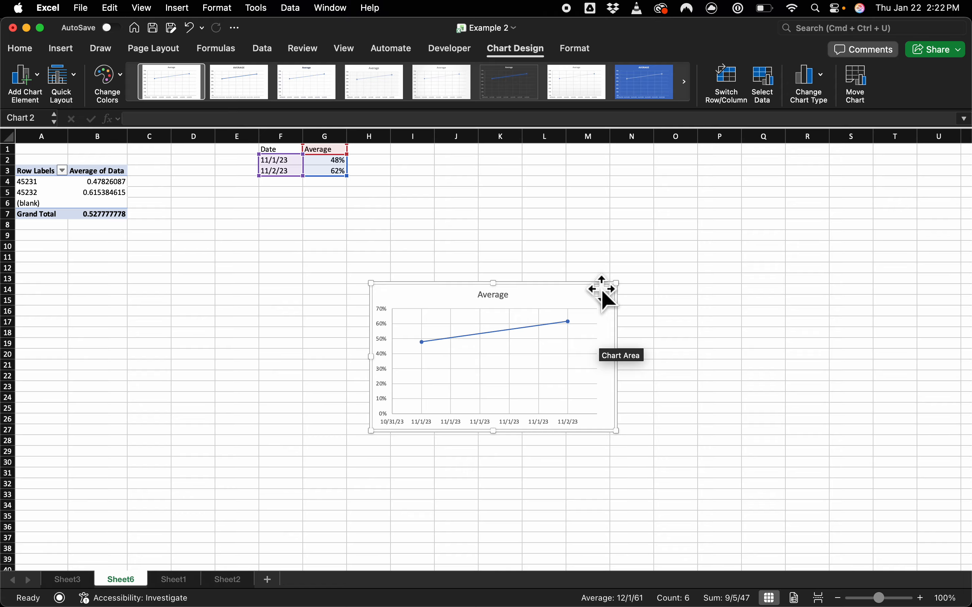
left_click(182, 577)
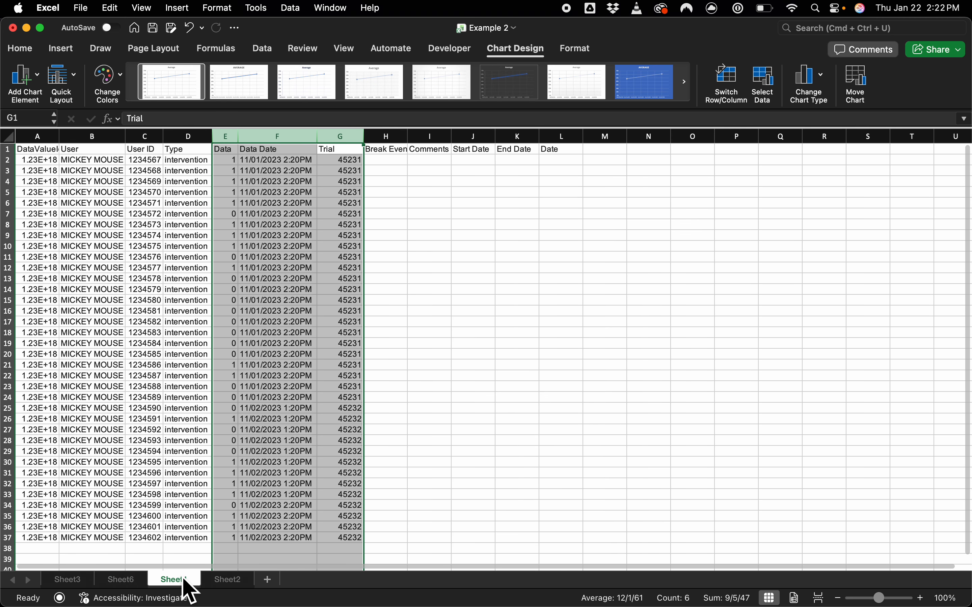
left_click(114, 279)
left_click_drag(31, 160, 337, 529)
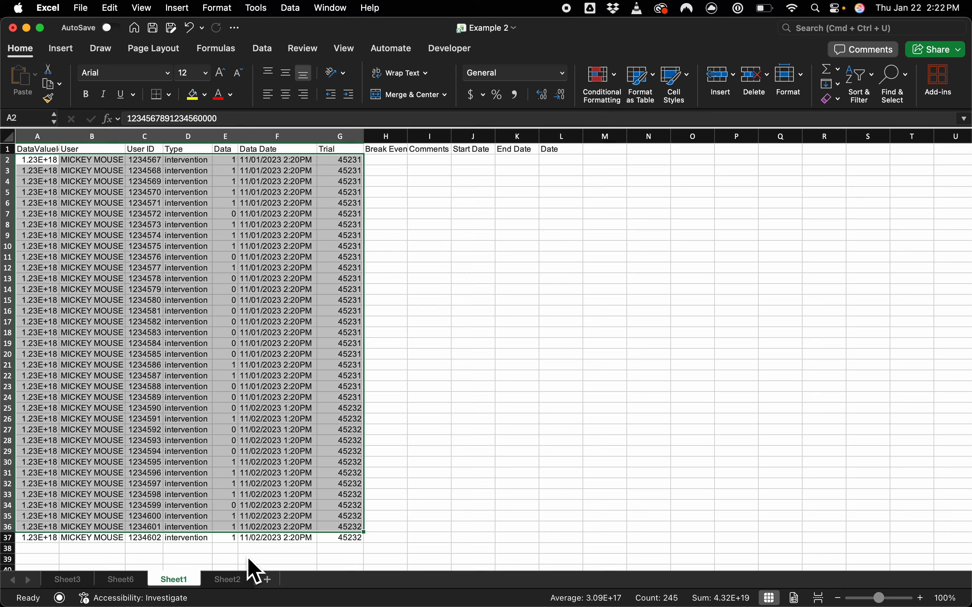
left_click(46, 549)
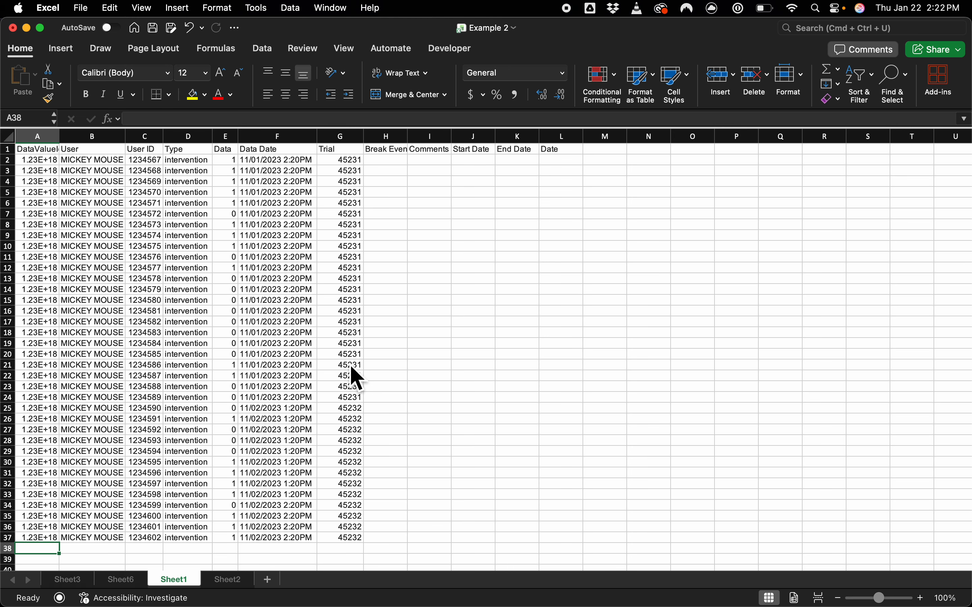
scroll(273, 398, "up", 2)
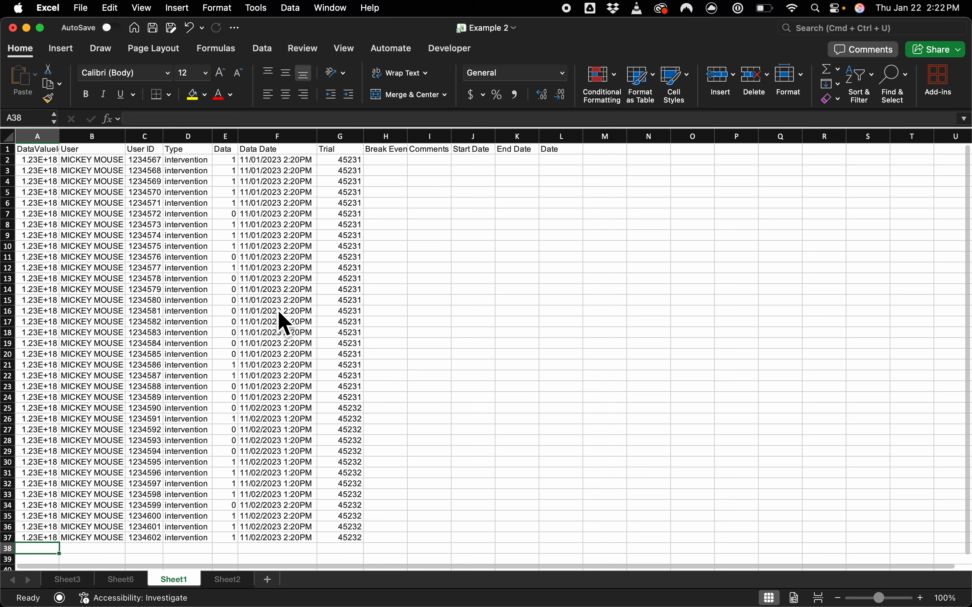
Step: Undo the recent edits back through the deletion of the three SUMMARY rows on Sheet1
key("super+z")
key("super+z")
key("super+z")
key("super+z")
key("super+z")
key("super+z")
key("super+z")
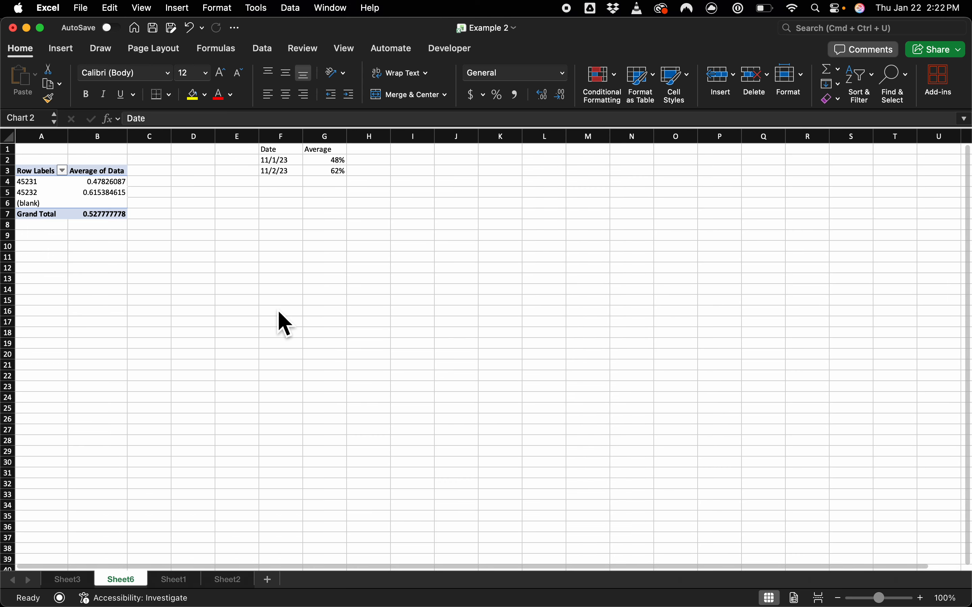
key("super+z")
key("super+z")
key("super+z")
key("super+z")
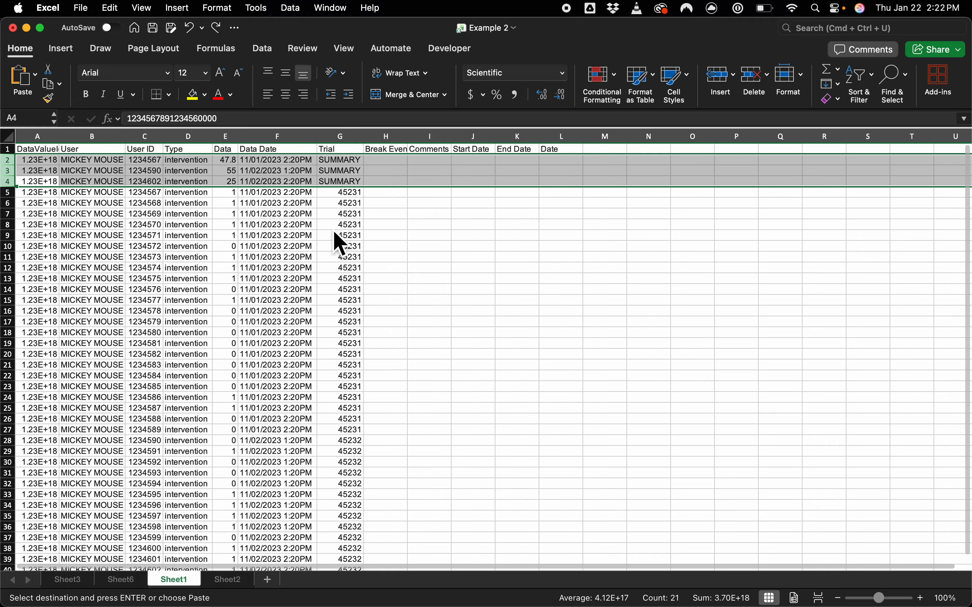
Step: Set the Data value of the first SUMMARY row, cell E2, to 45
left_click(340, 236)
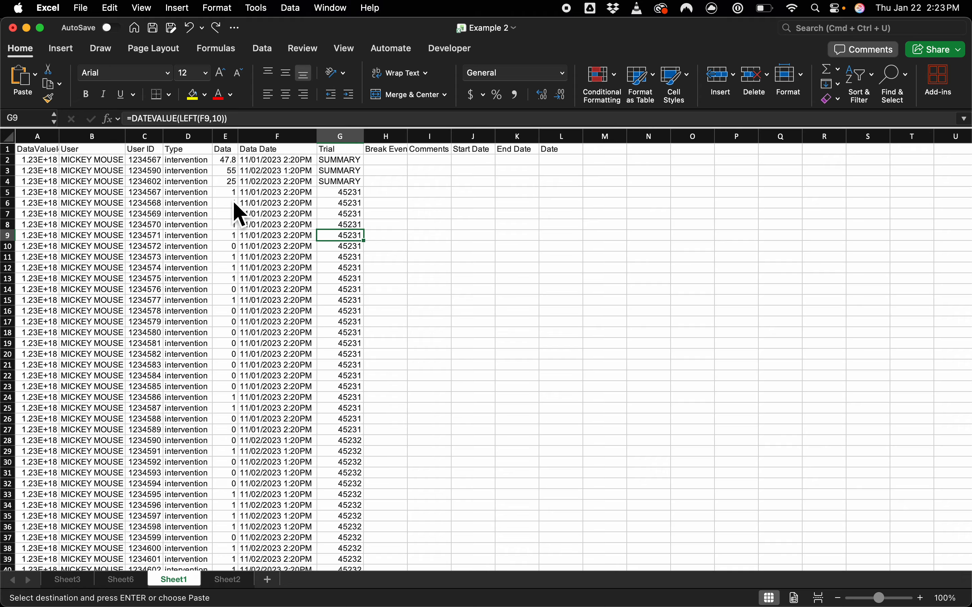
left_click(227, 160)
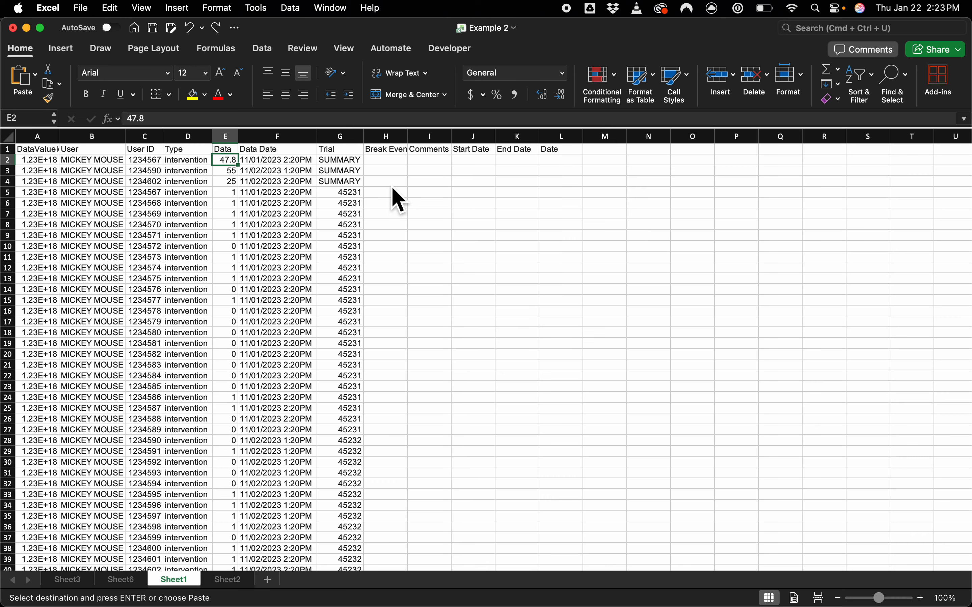
type("45")
key("Return")
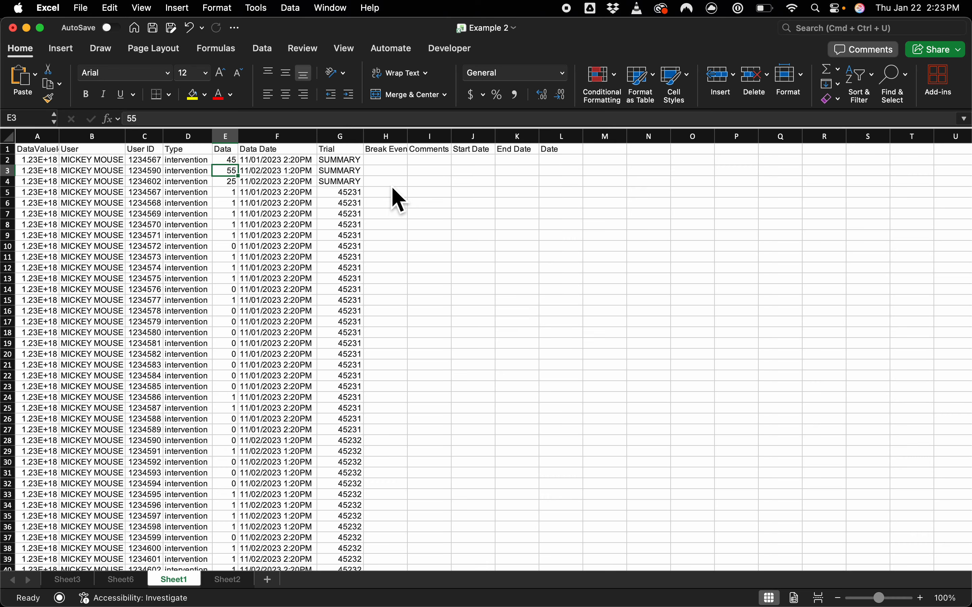
Step: Set the Data values of the second and third SUMMARY rows to 124 in E3 and 5555 in E4
type("124")
key("Return")
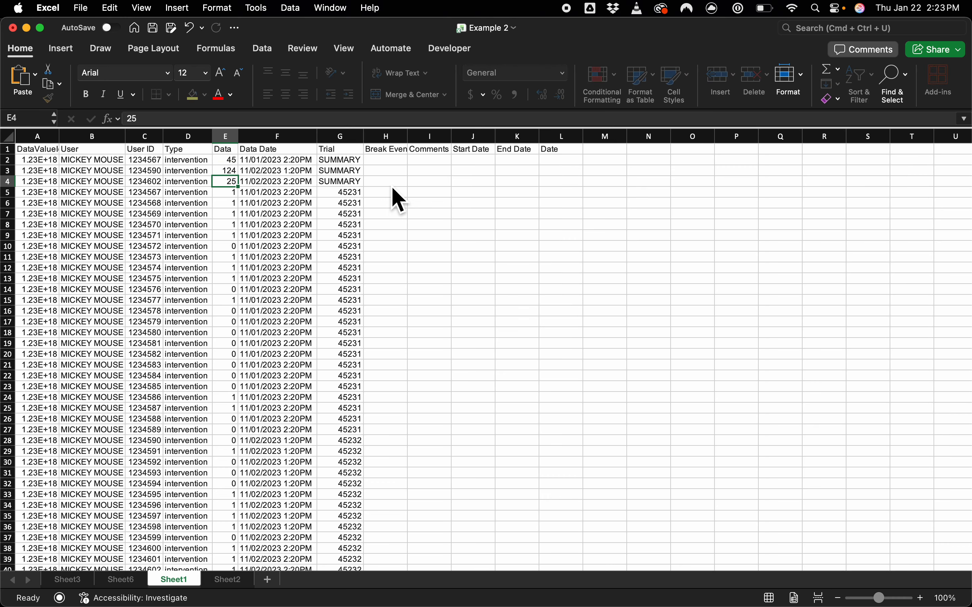
type("5555")
key("Return")
key("Up")
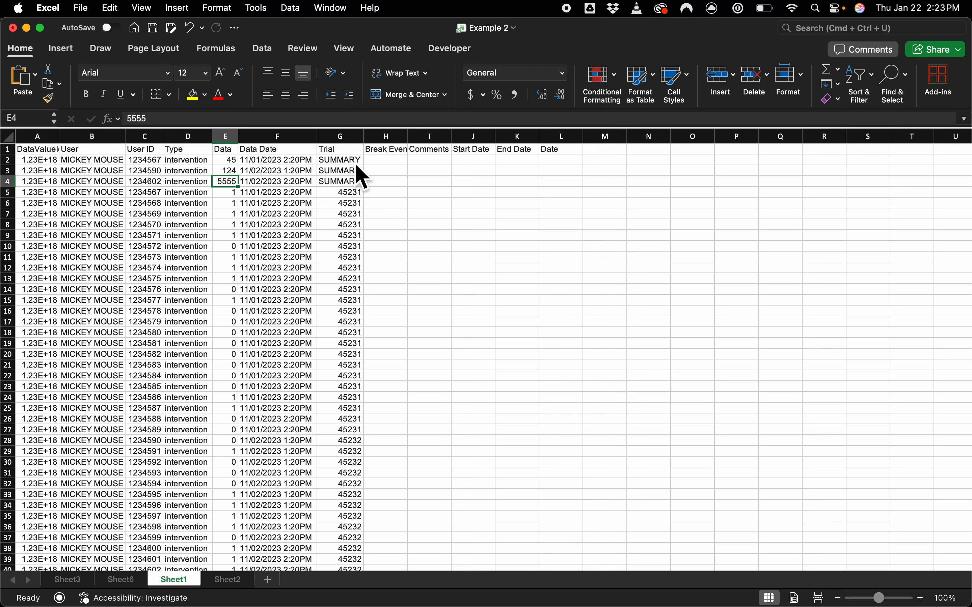
Step: Enter =E2/60 in H2 and fill it down to H4 to divide the three SUMMARY values by 60
left_click(378, 162)
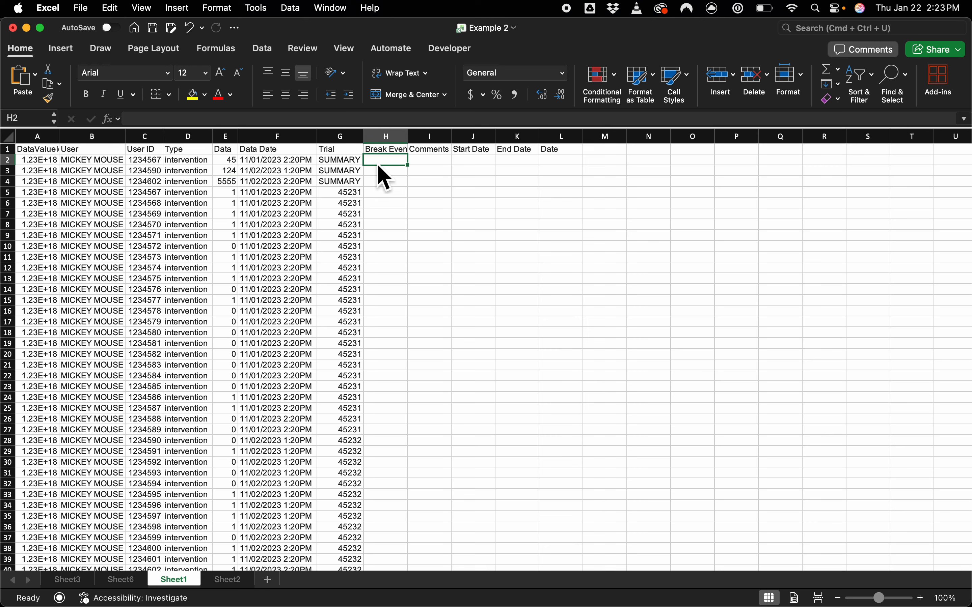
type("=E")
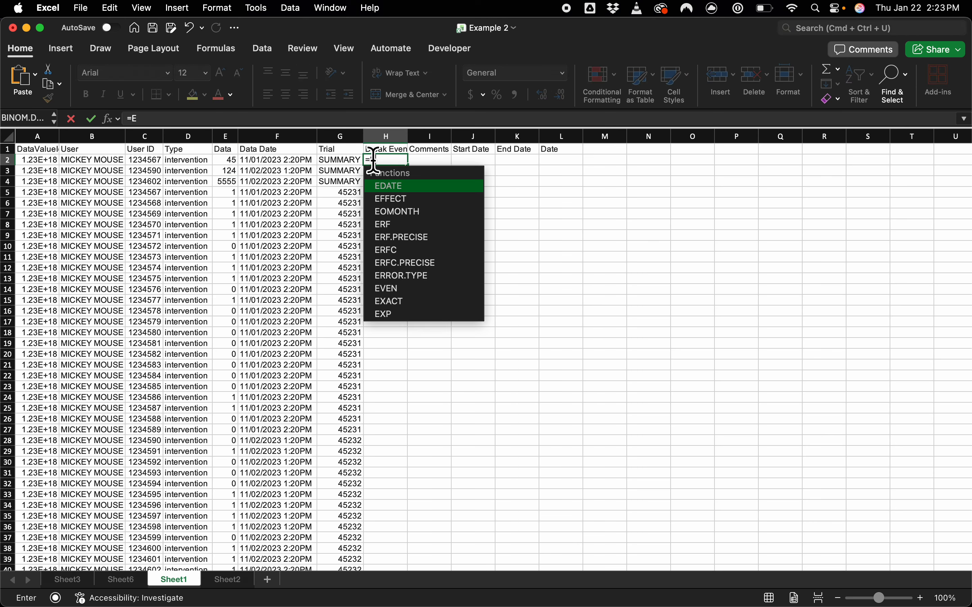
type("2/60")
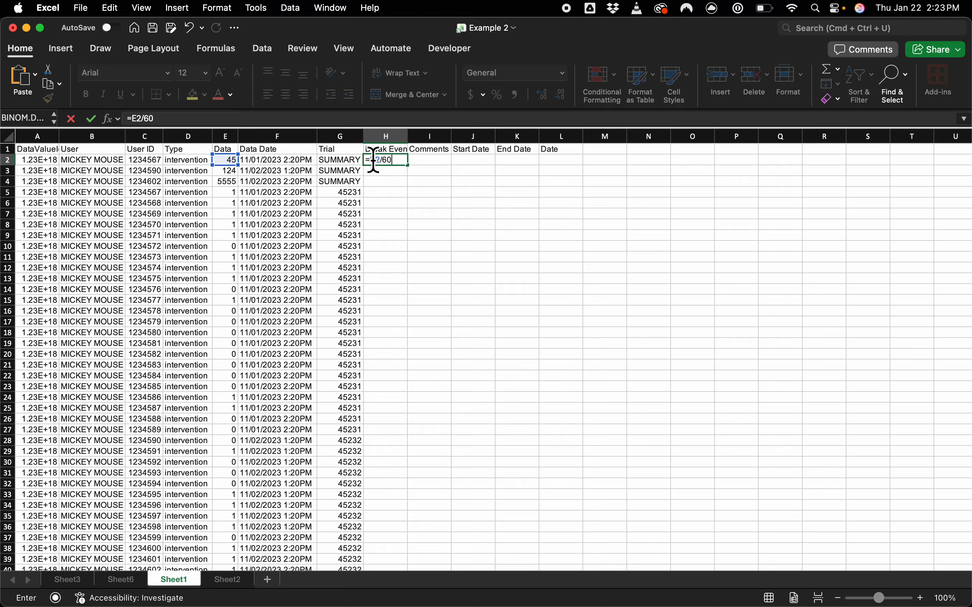
key("Return")
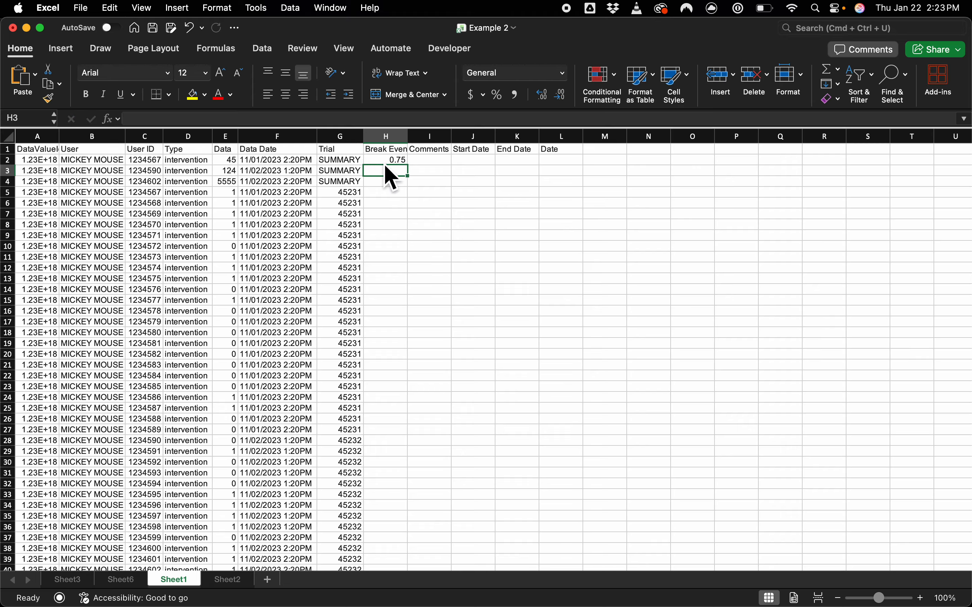
left_click(401, 160)
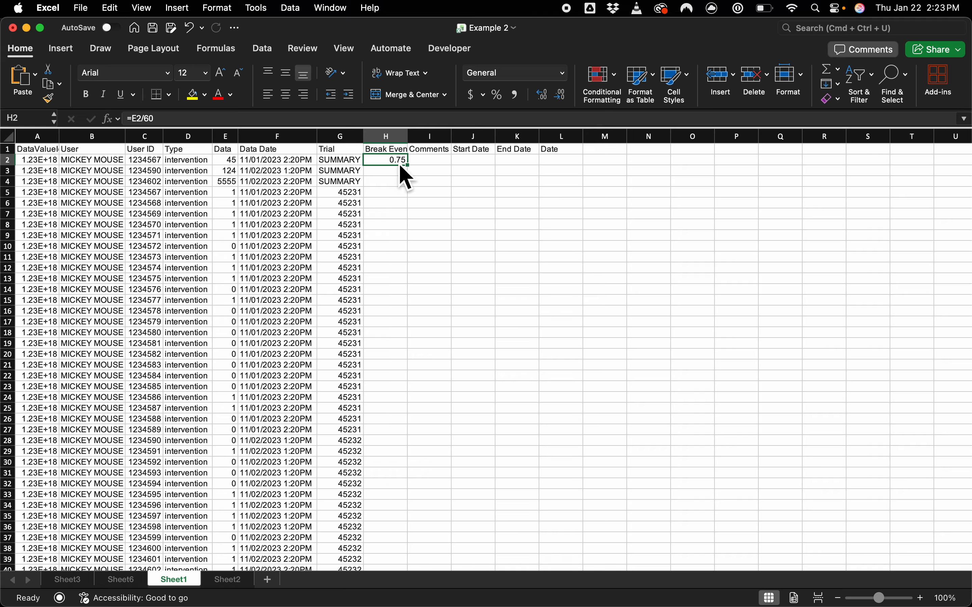
left_click_drag(408, 164, 413, 187)
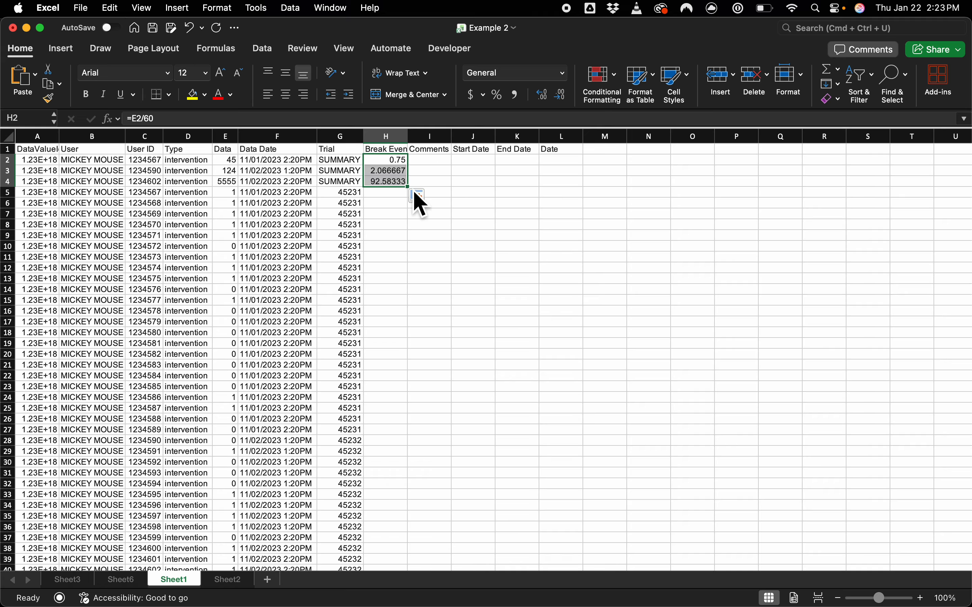
left_click(391, 181)
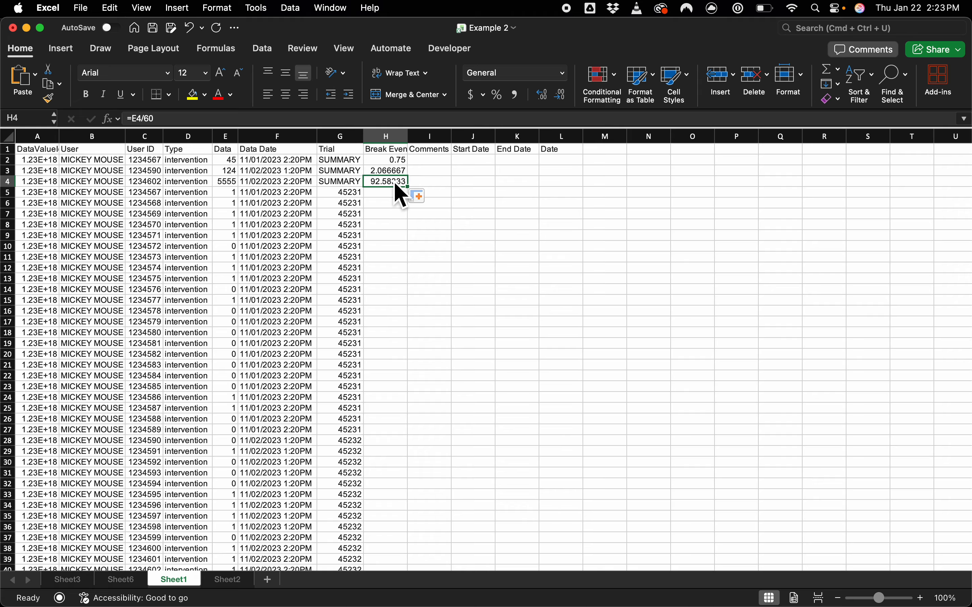
left_click(402, 173)
left_click(389, 184)
Step: Extend the H2 formula to =E2/60/60 and fill it down through H4
left_click(406, 162)
left_click(359, 117)
type("/")
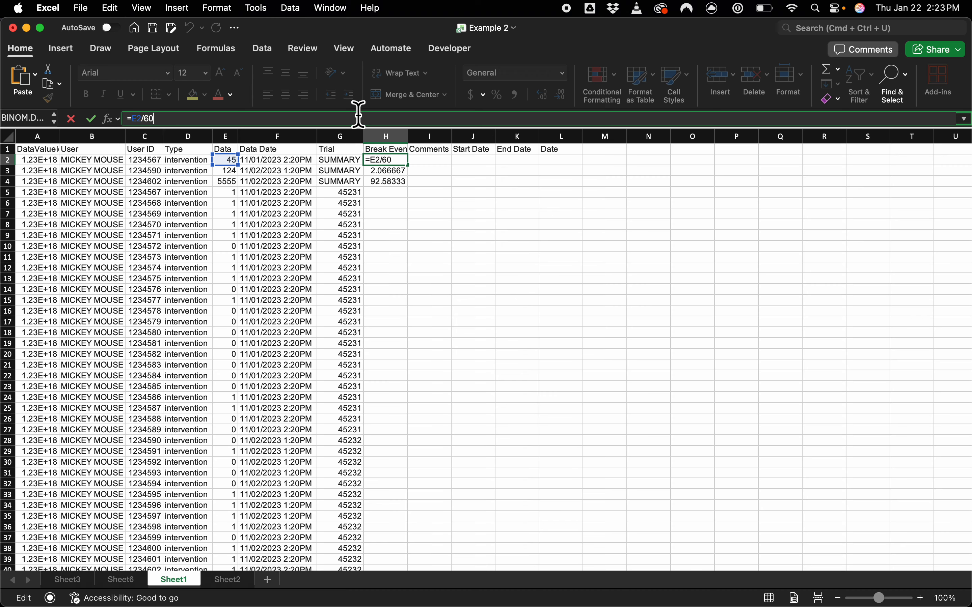
type("60")
key("Return")
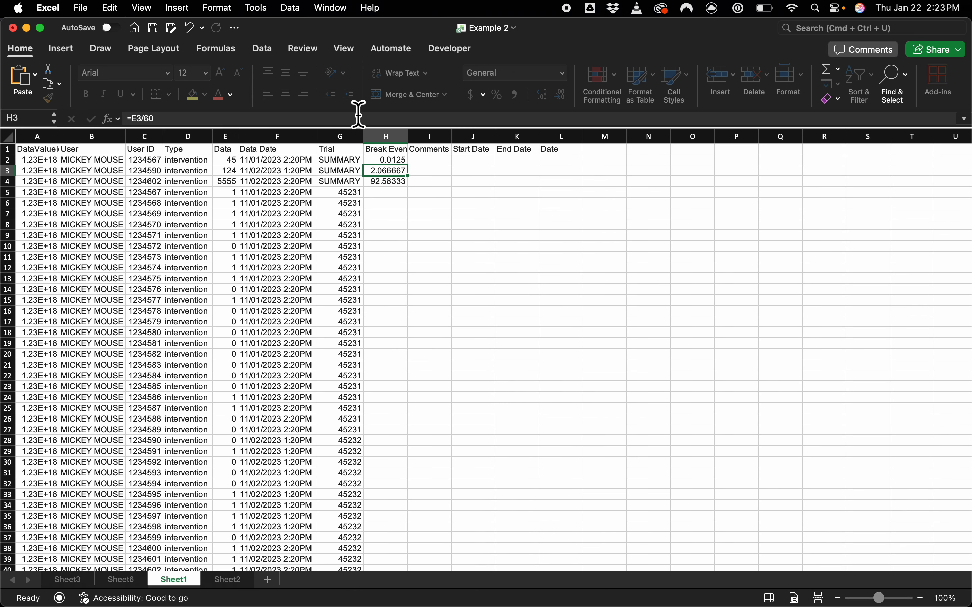
left_click(397, 158)
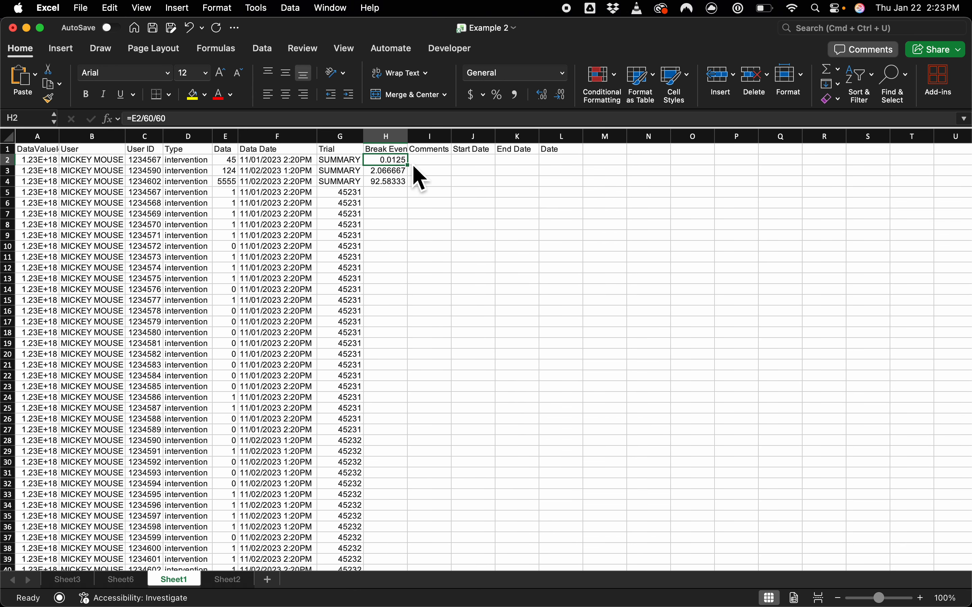
left_click_drag(414, 166, 414, 194)
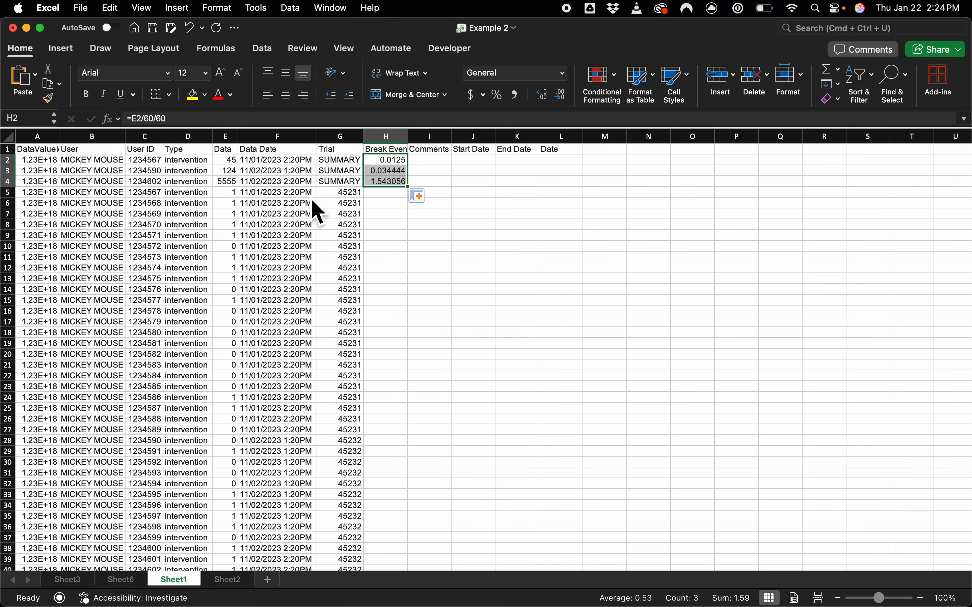
Step: Enter =RIGHT(F6,6) in cell H6 to extract the time portion of the Data Date text
left_click_drag(311, 195, 312, 293)
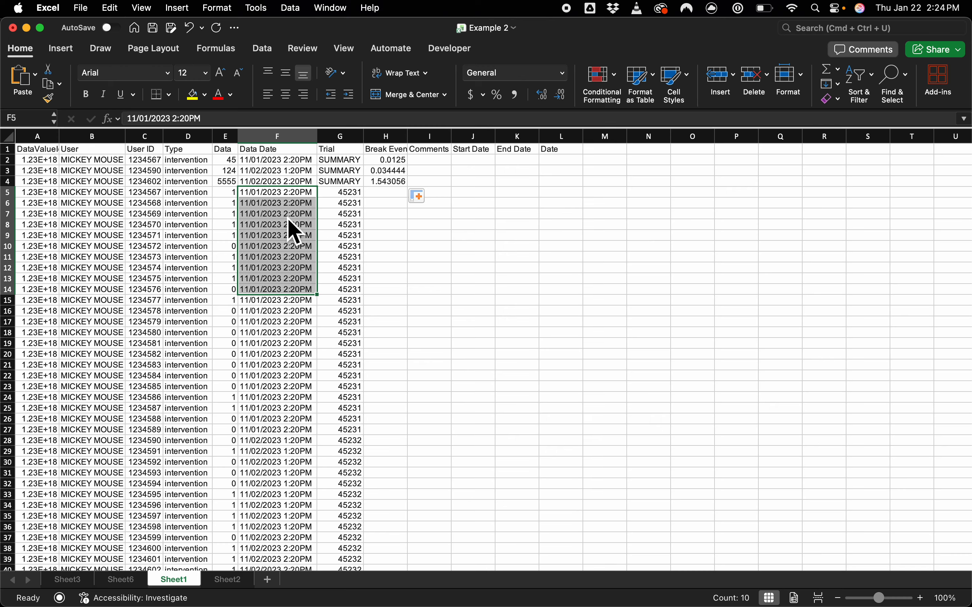
left_click(392, 207)
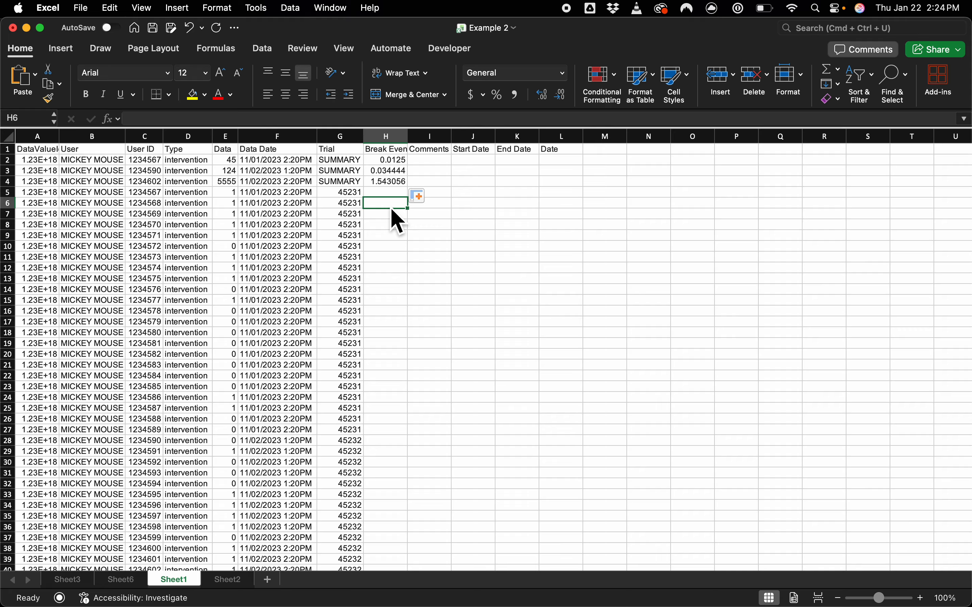
type("=")
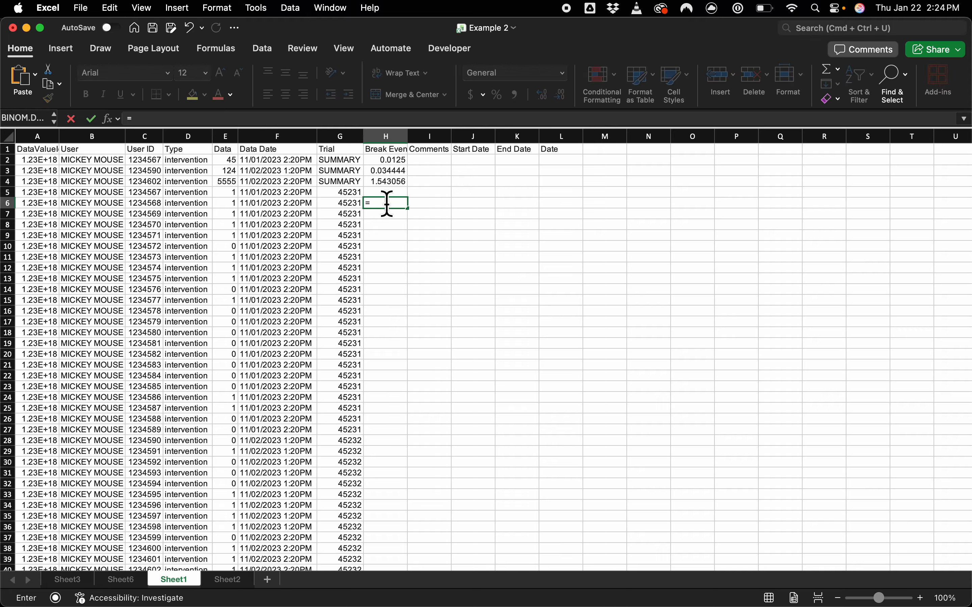
type("right(")
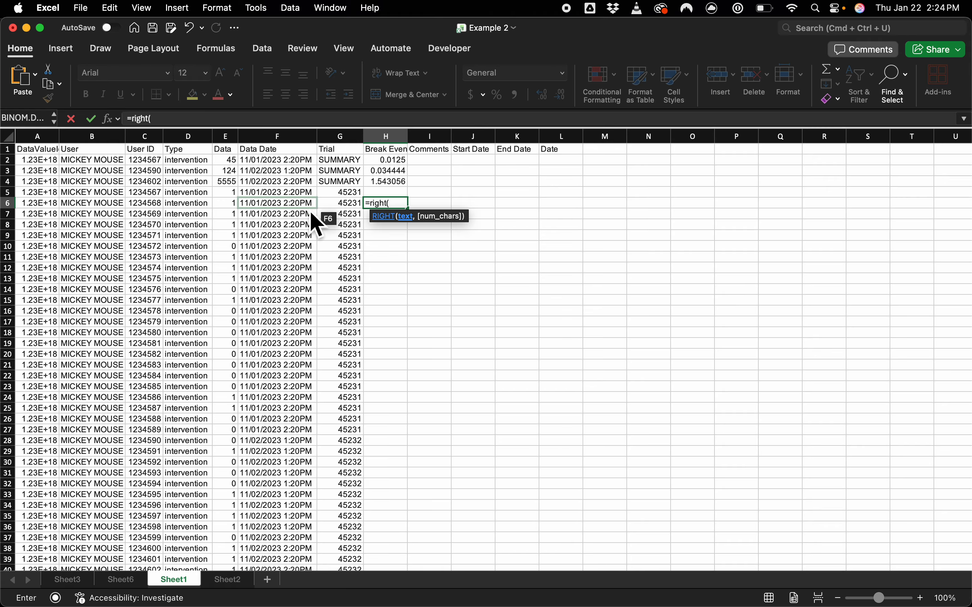
type("6")
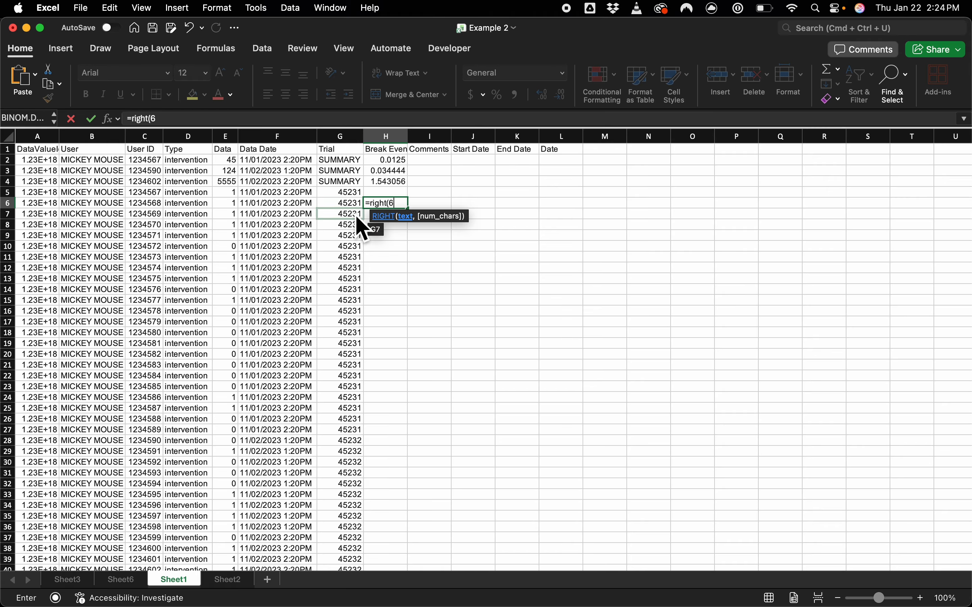
key("BackSpace")
type("F")
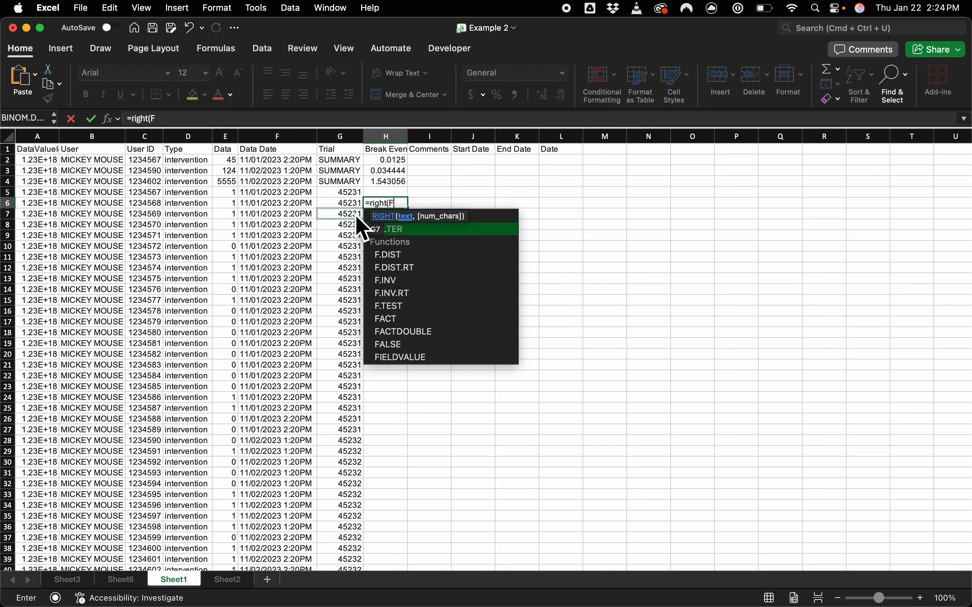
type(",6)")
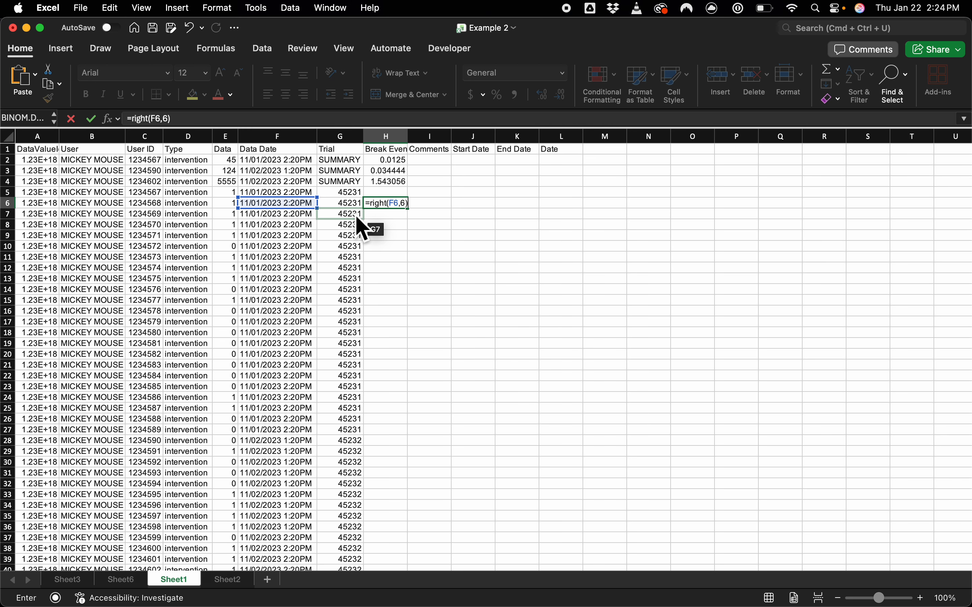
key("Return")
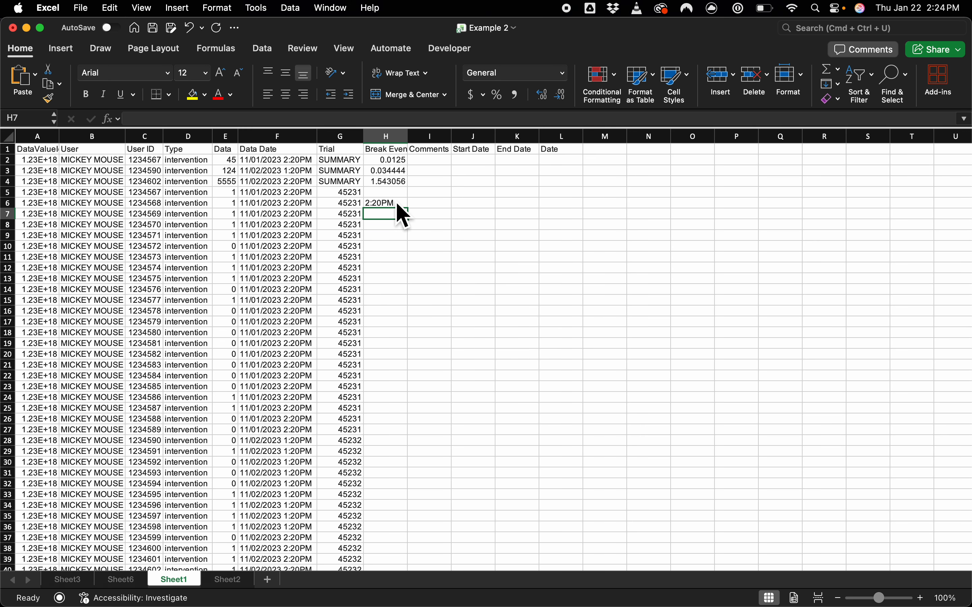
Step: Try the Time and Number formats on the extracted time in H6 and restore the General format
left_click(392, 202)
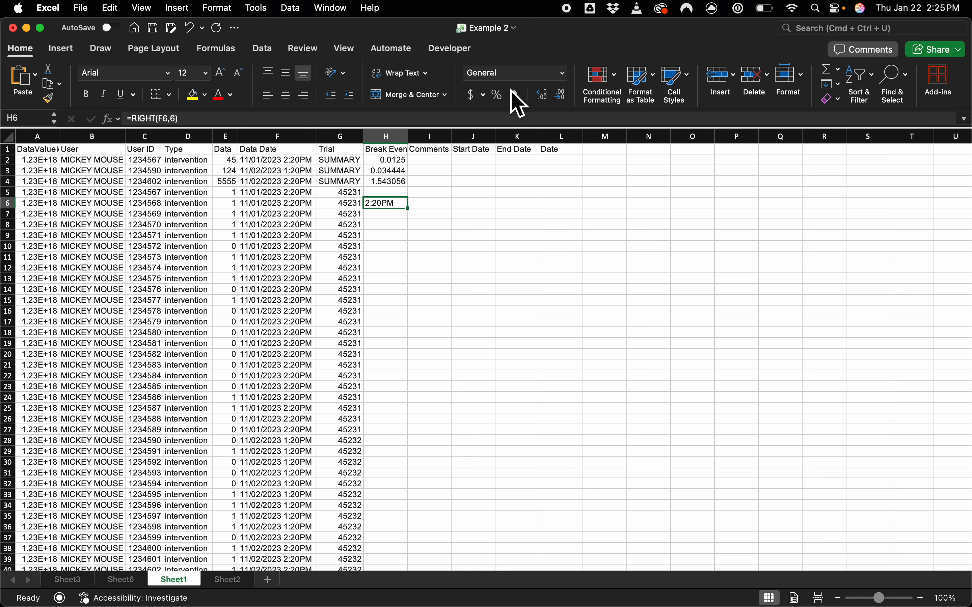
left_click(562, 73)
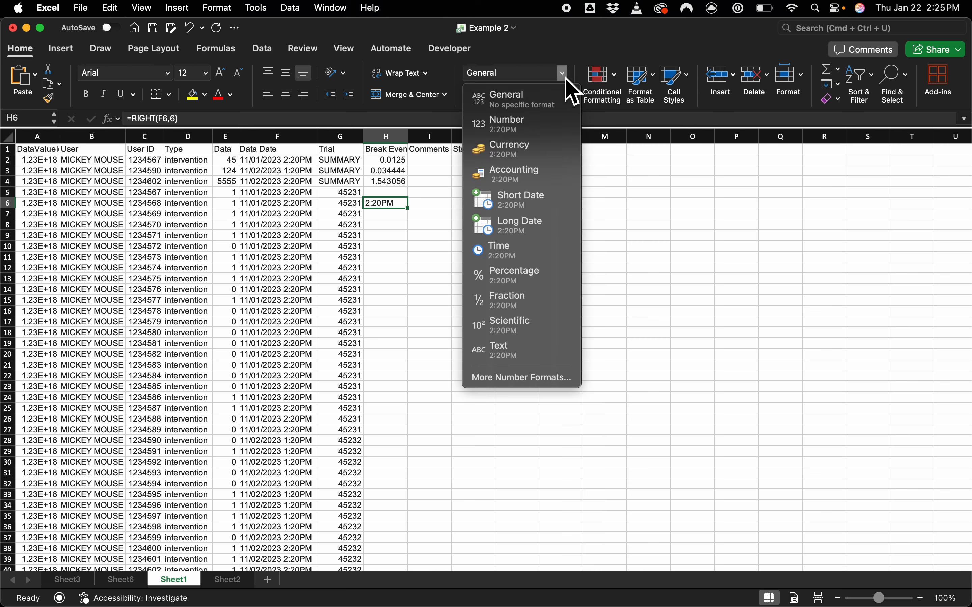
left_click(542, 253)
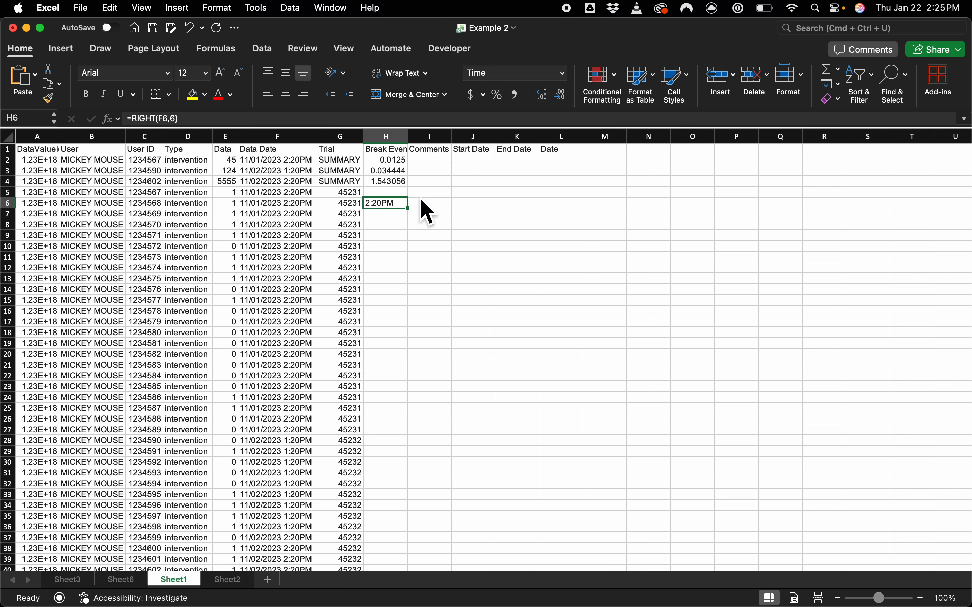
left_click(563, 74)
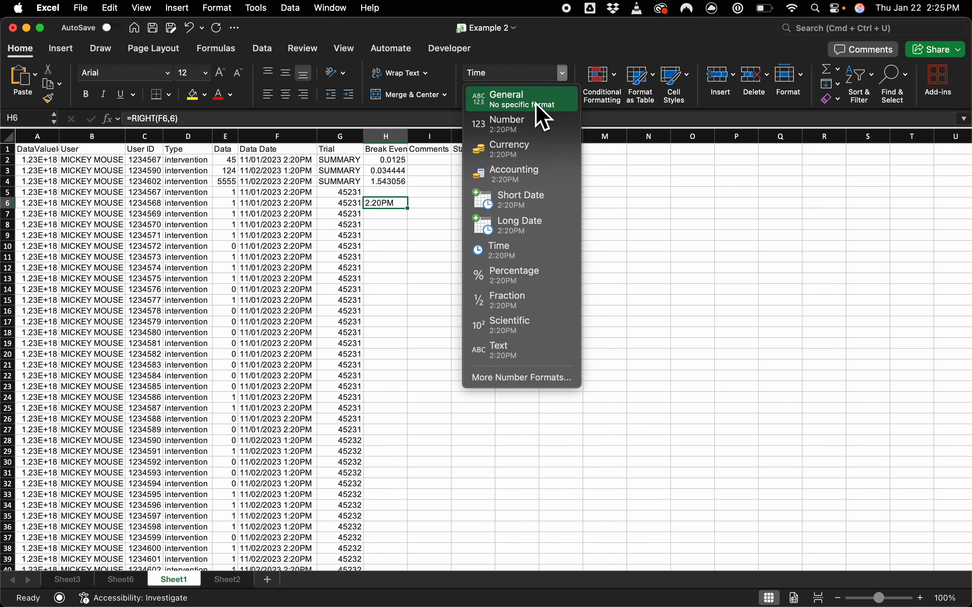
left_click(538, 126)
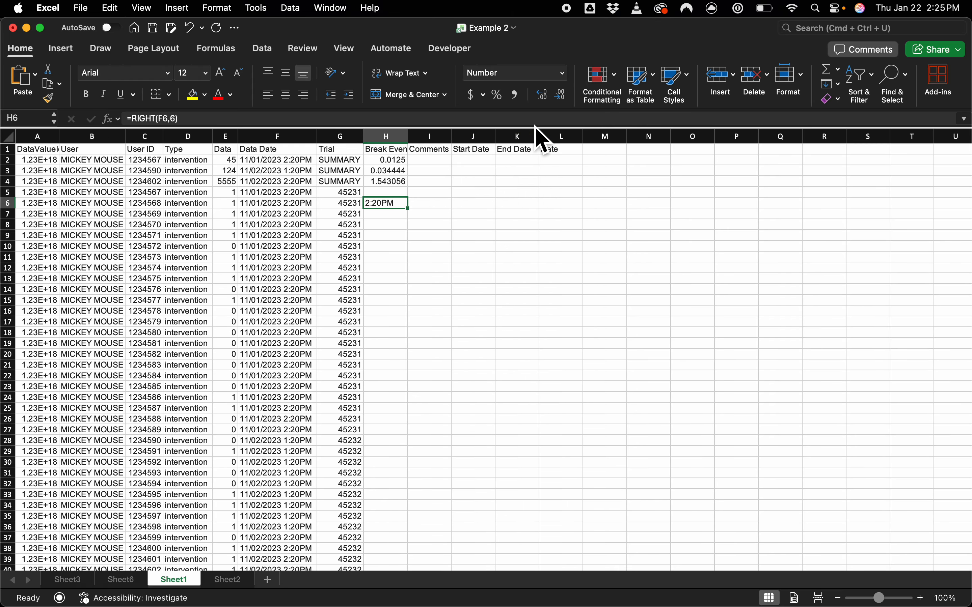
left_click(562, 78)
left_click(536, 101)
Step: Enter =LEFT(H6,4)&" "&RIGHT(F6,2) in cell I6 to rebuild the time text with a space before AM/PM
left_click(420, 202)
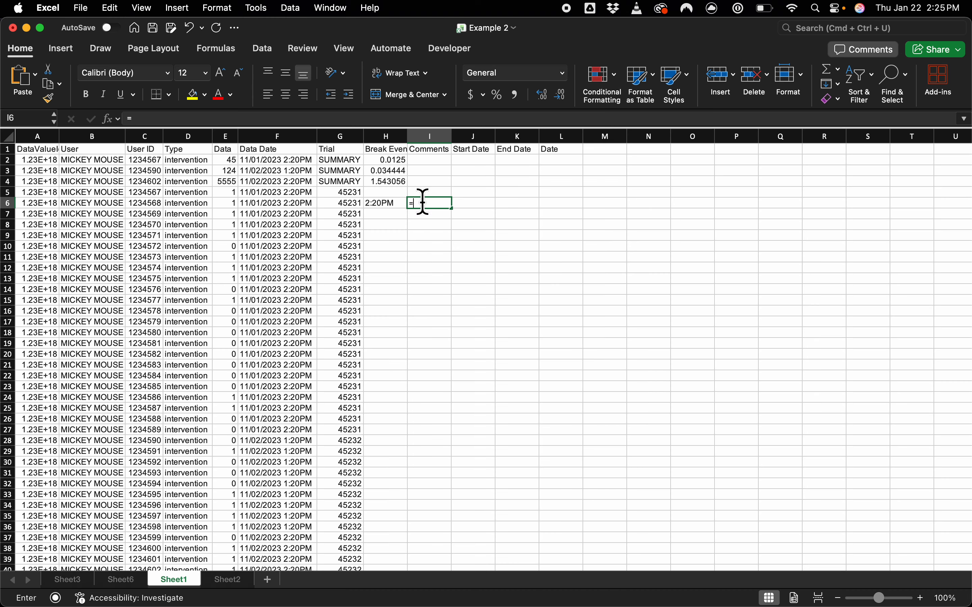
type("=left(")
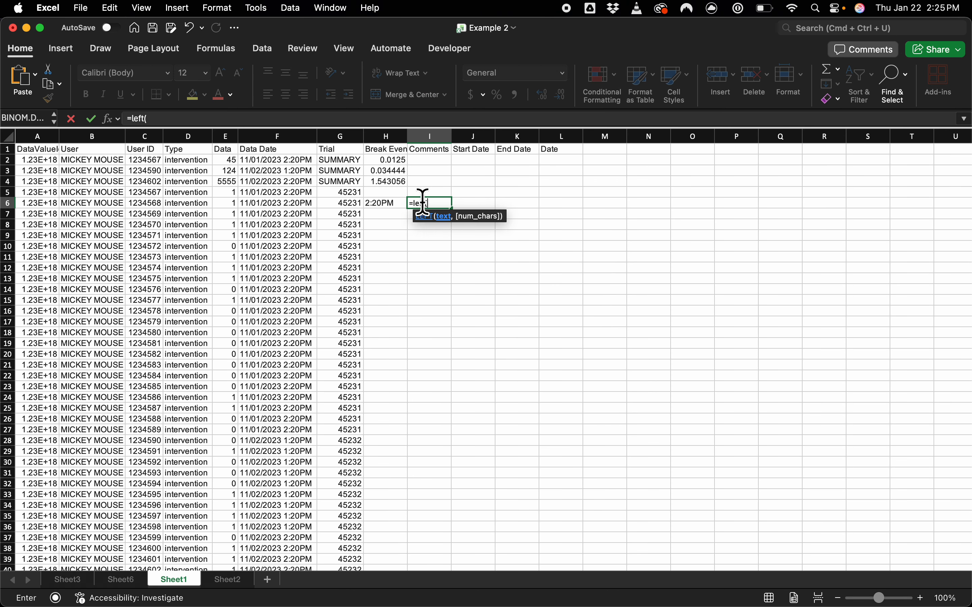
left_click(387, 204)
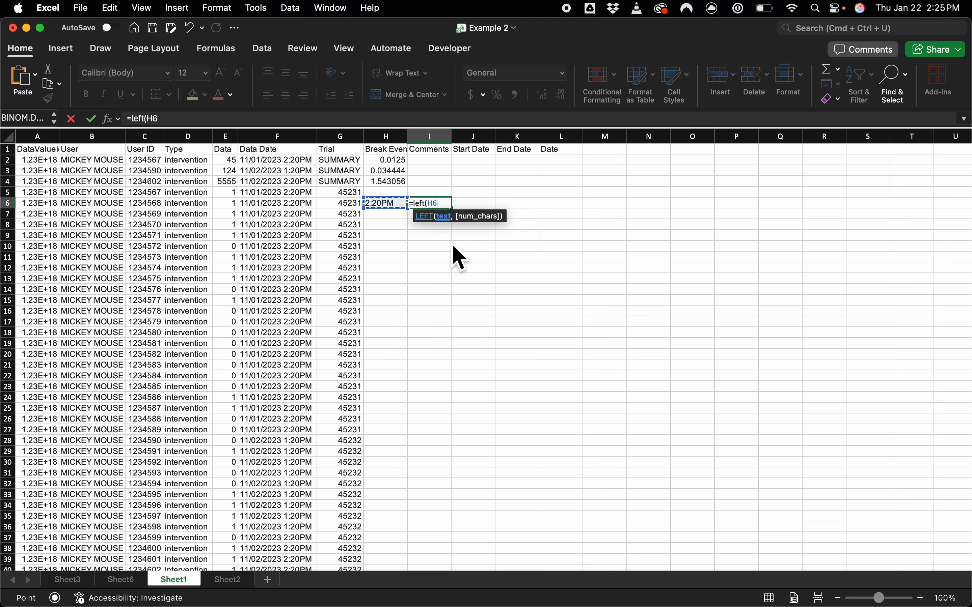
type(",")
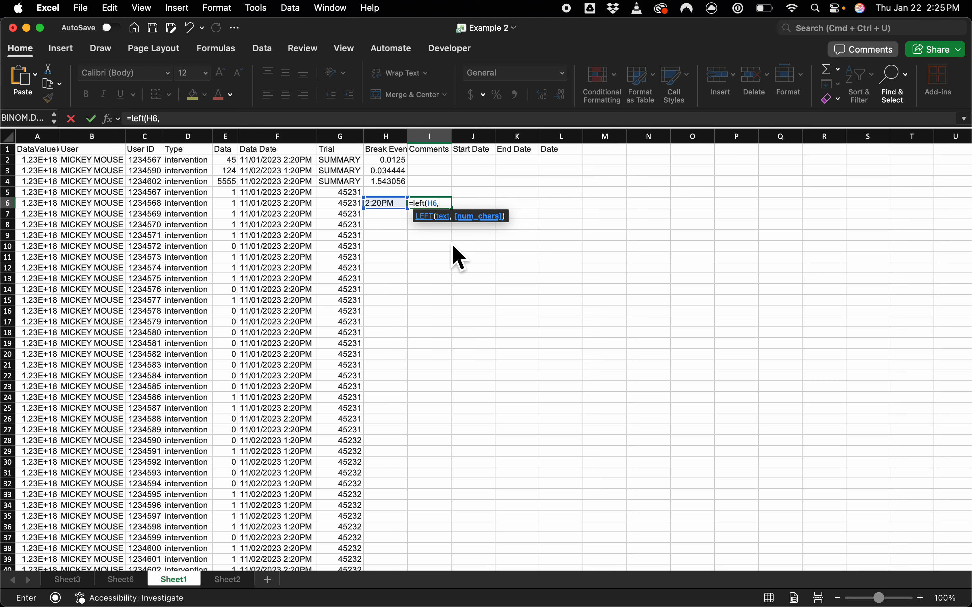
type("4)&")
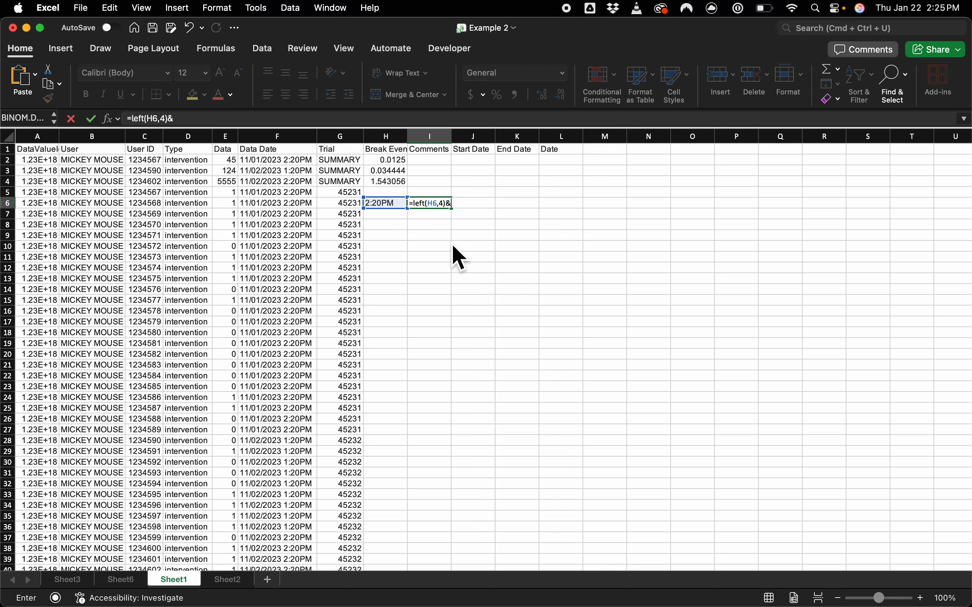
type("\" \"&right(")
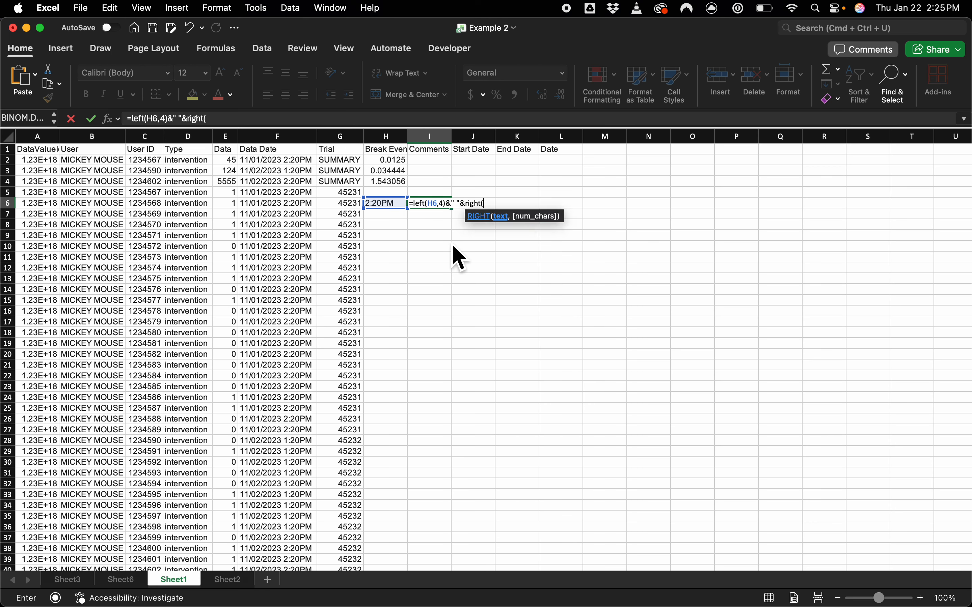
type("F")
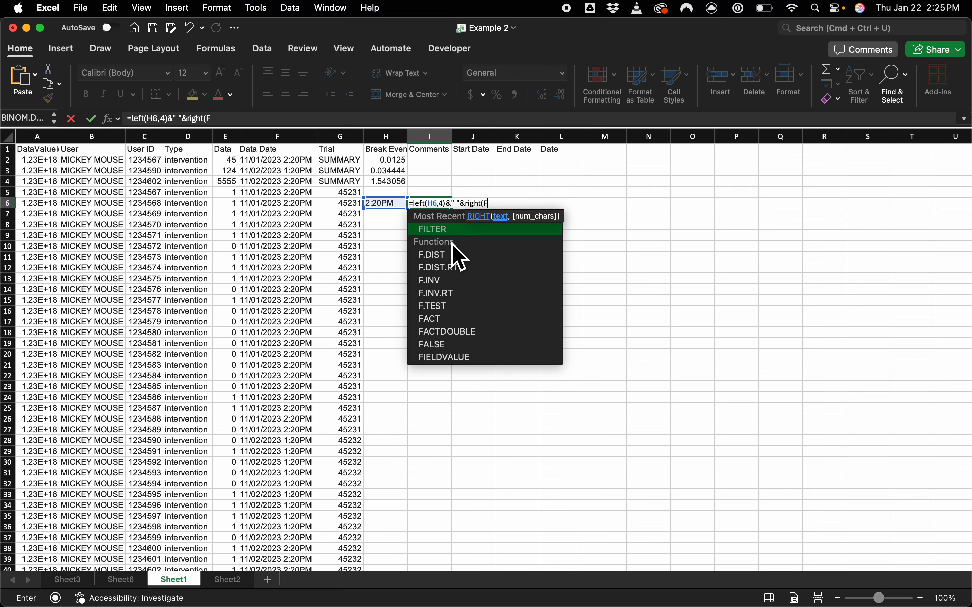
key("BackSpace")
type("g")
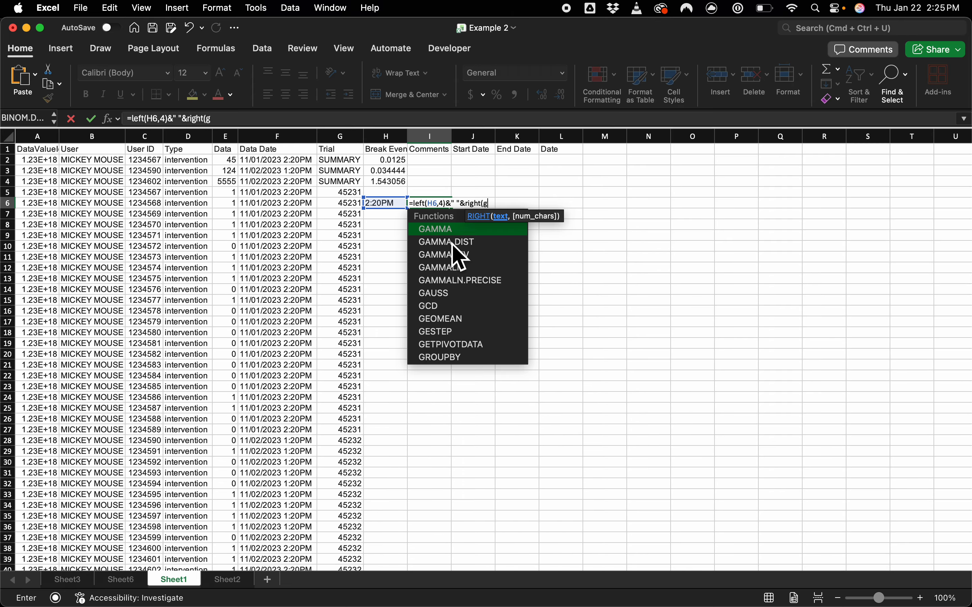
type("6,")
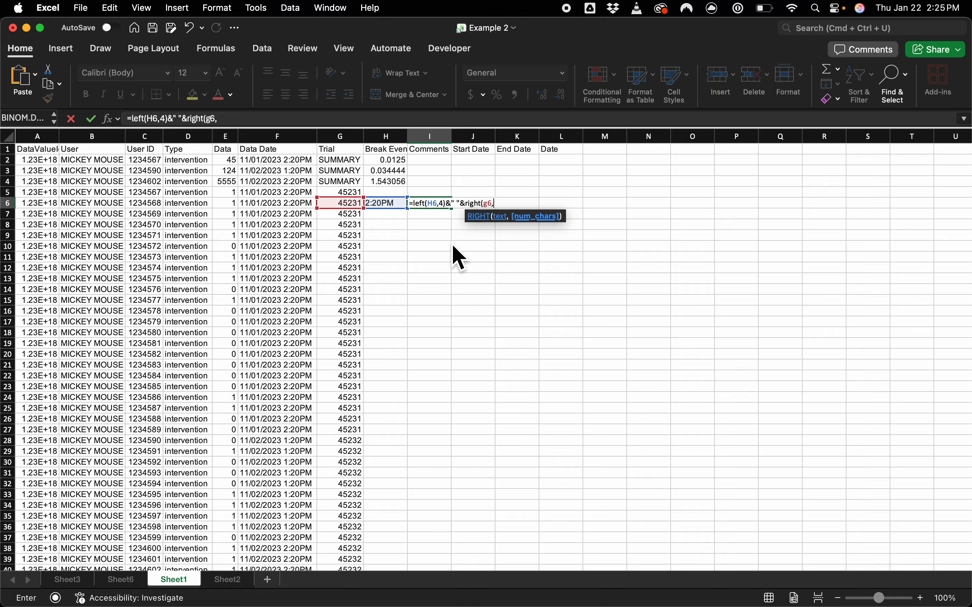
key("BackSpace")
key("BackSpace")
key("BackSpace")
type("f6")
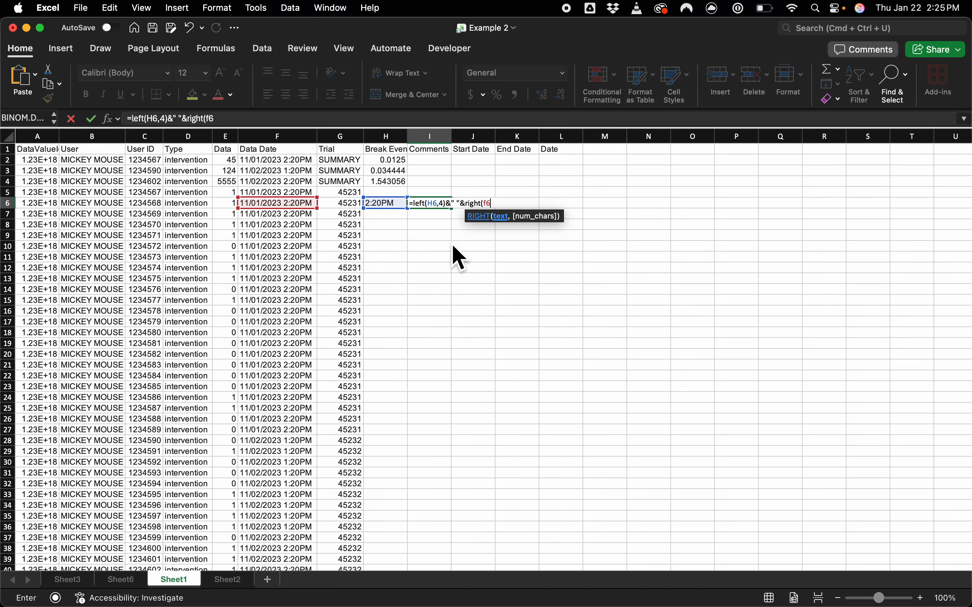
type(",2")
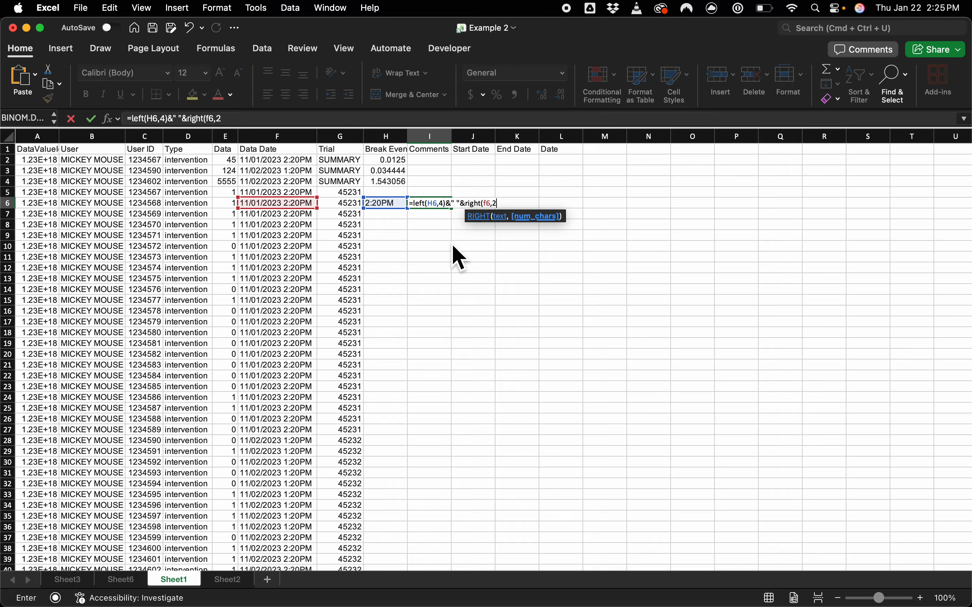
type(")")
key("Return")
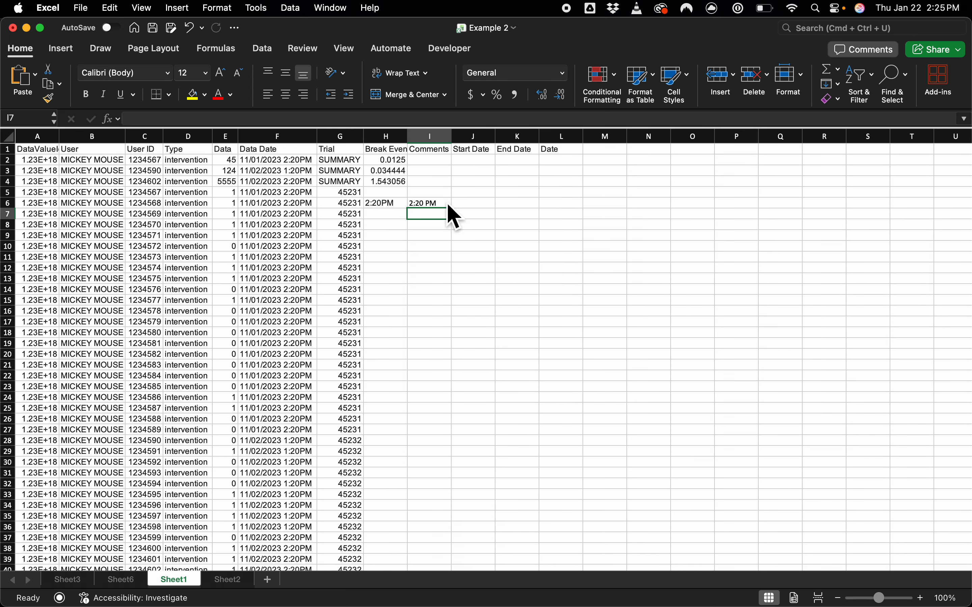
Step: Try the Time format on the rebuilt time text in I6 and restore the General format
left_click(447, 204)
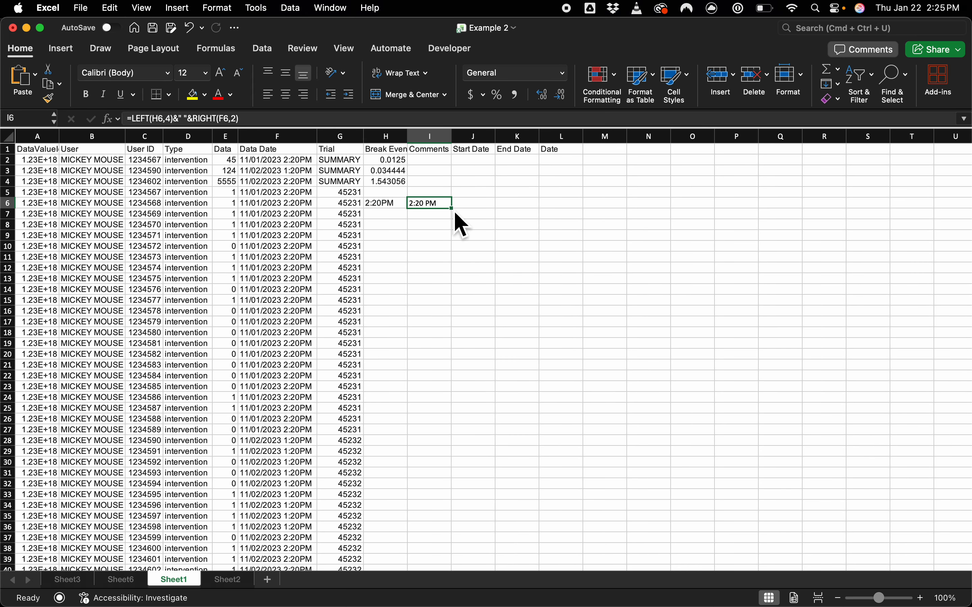
left_click(563, 73)
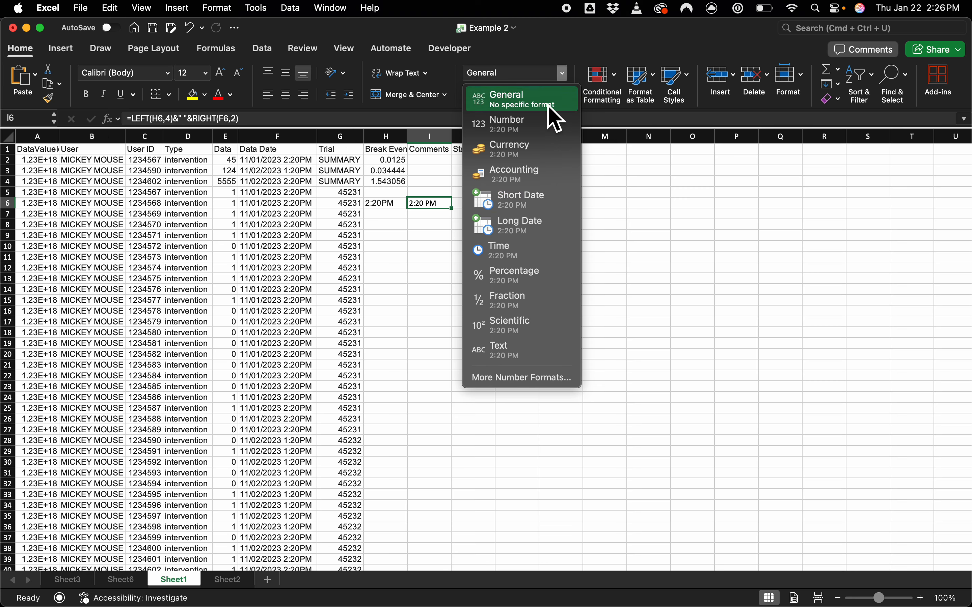
left_click_drag(547, 105, 540, 261)
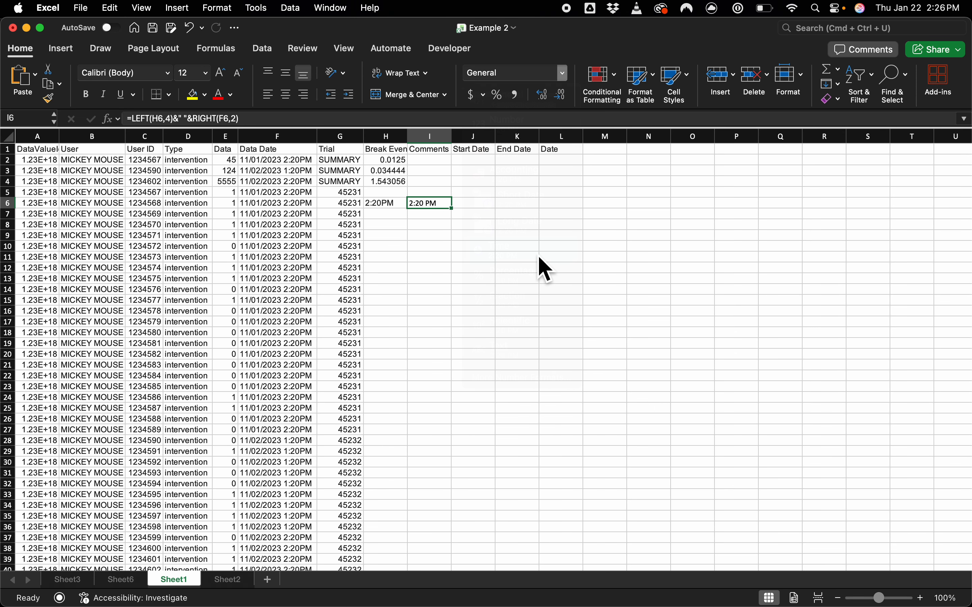
left_click(561, 73)
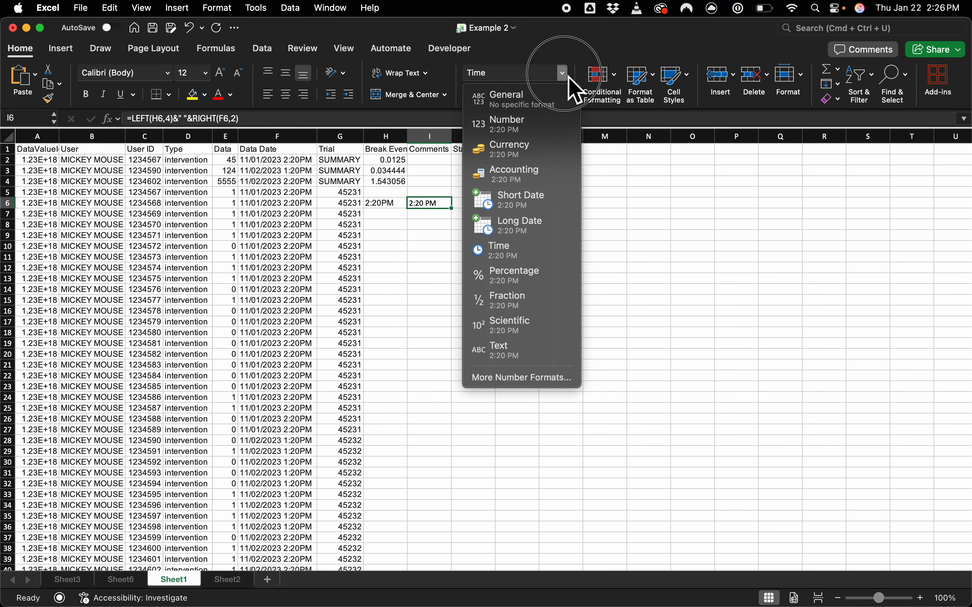
left_click(540, 107)
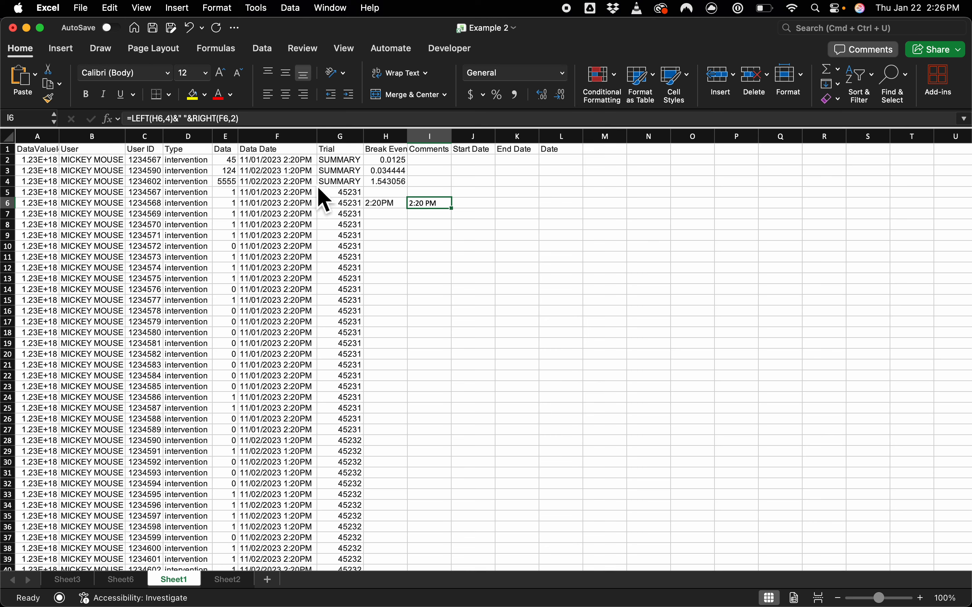
Step: Wrap the I6 formula in TIMEVALUE so it reads =TIMEVALUE(LEFT(H6,4)&" "&RIGHT(F6,2))
left_click(136, 119)
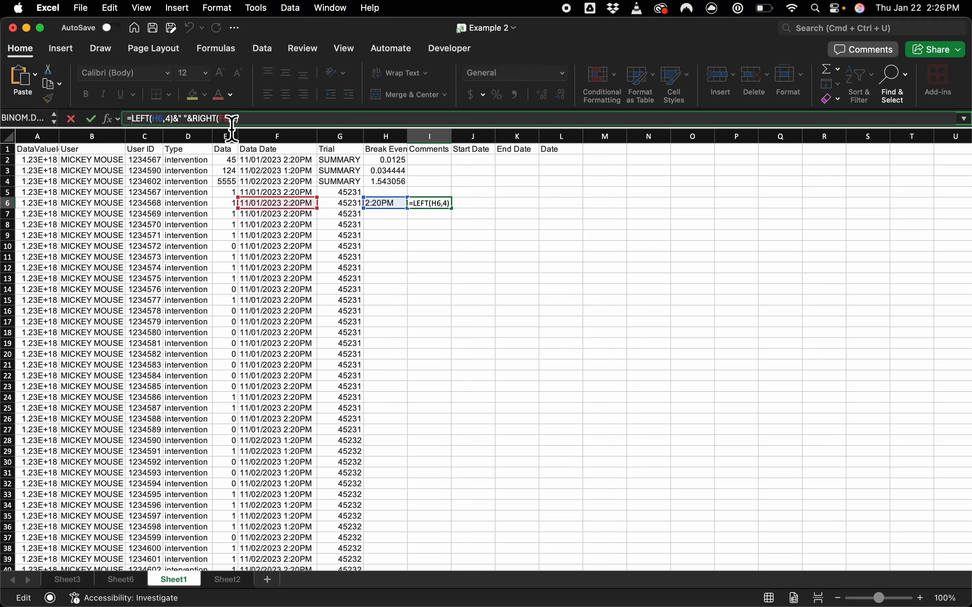
type("timevalue(")
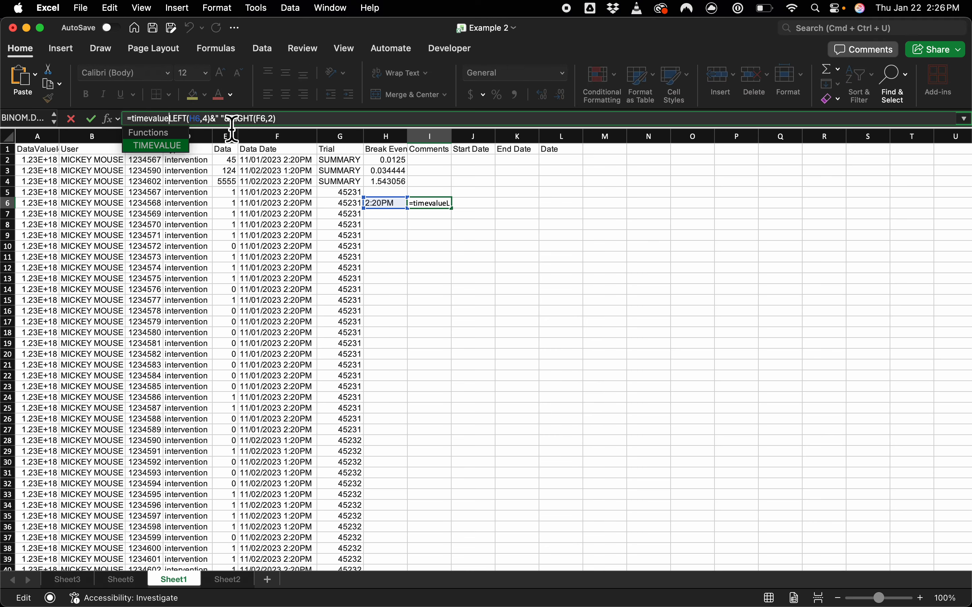
left_click(320, 119)
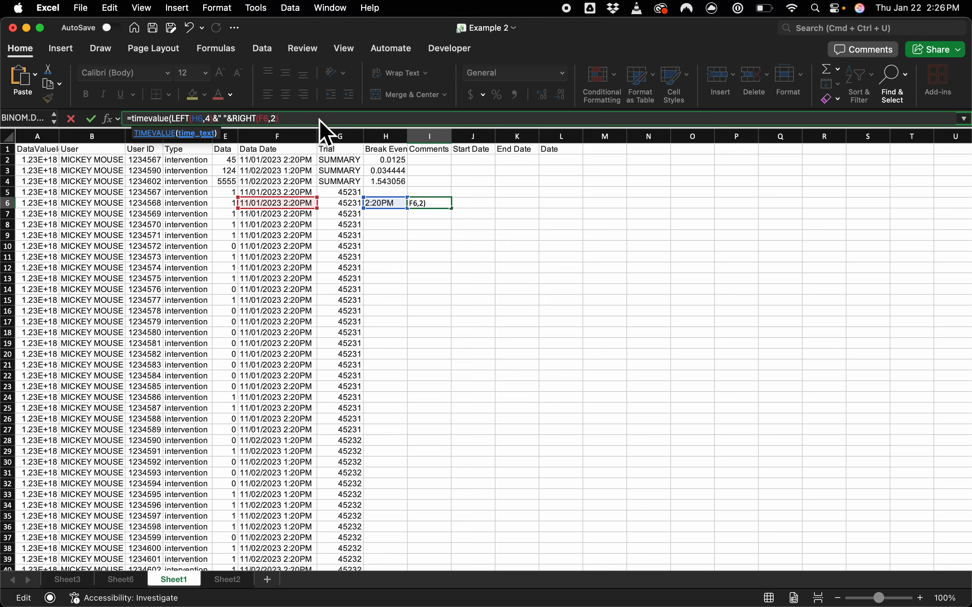
type(")")
key("Return")
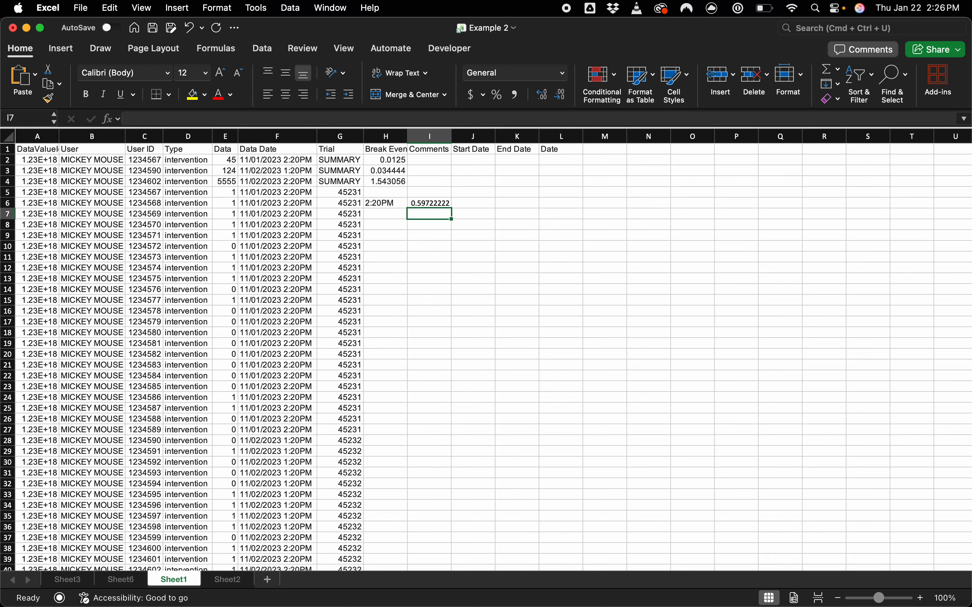
Step: Apply the Time number format to the TIMEVALUE result in cell I6
left_click(438, 202)
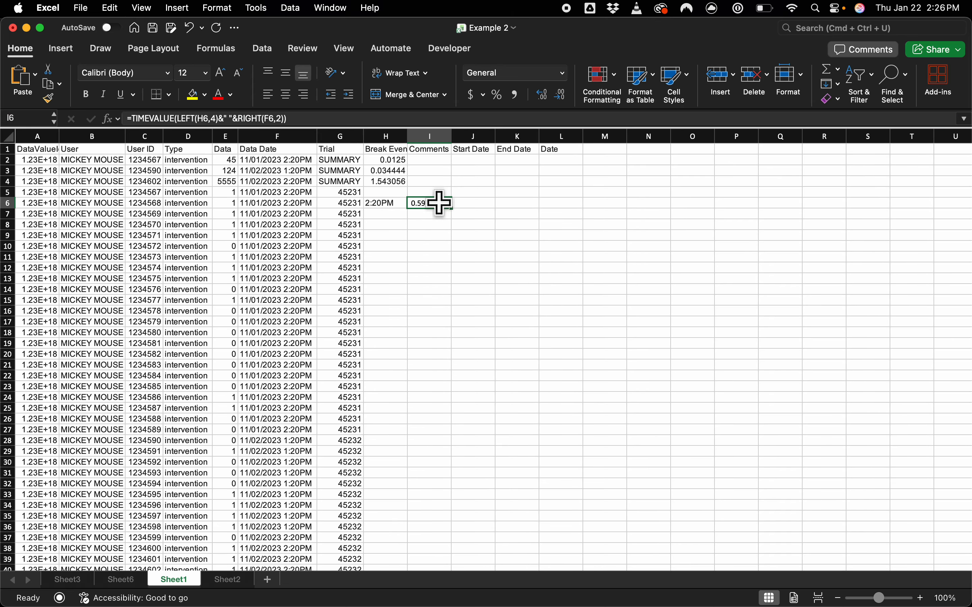
left_click(564, 74)
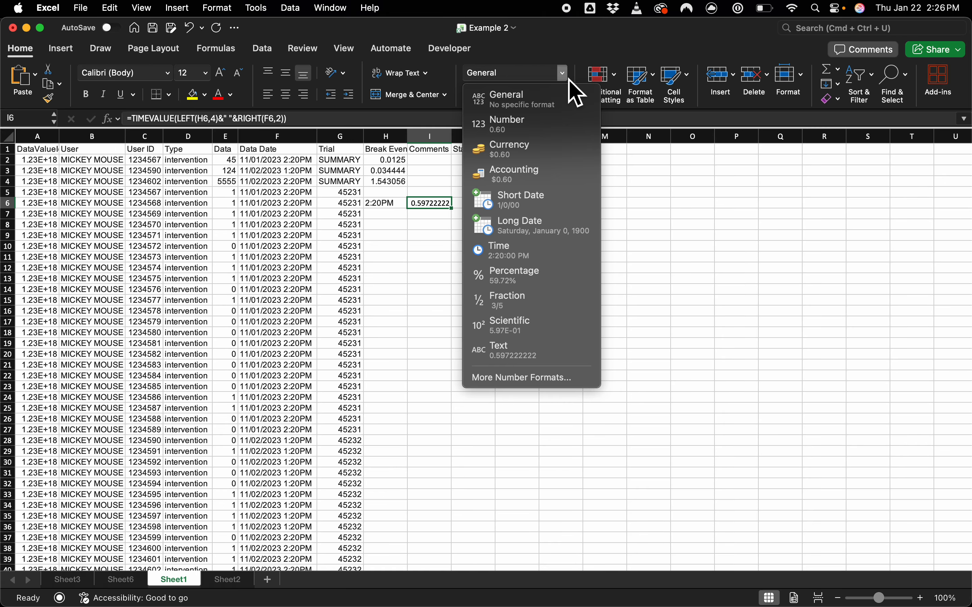
left_click(558, 253)
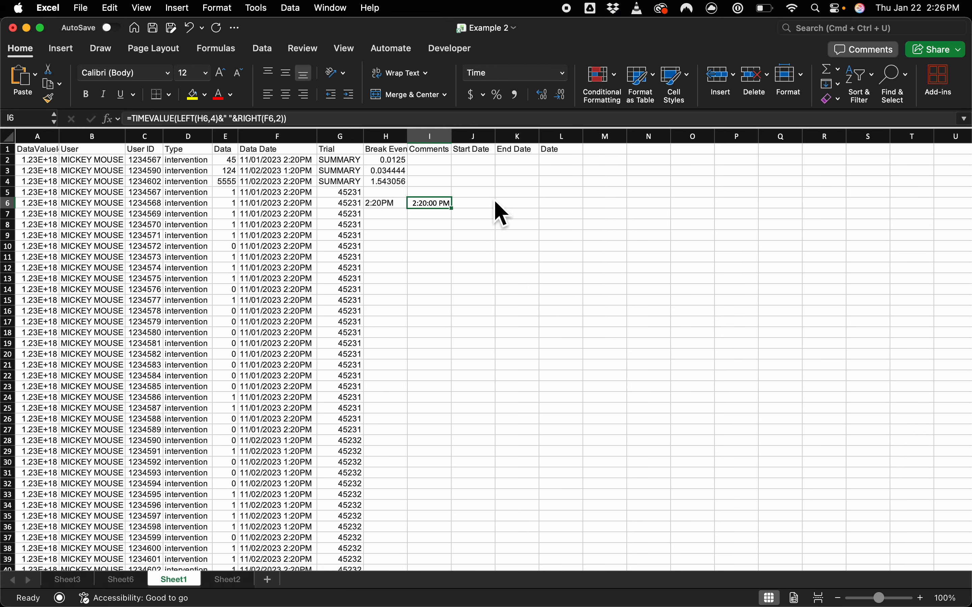